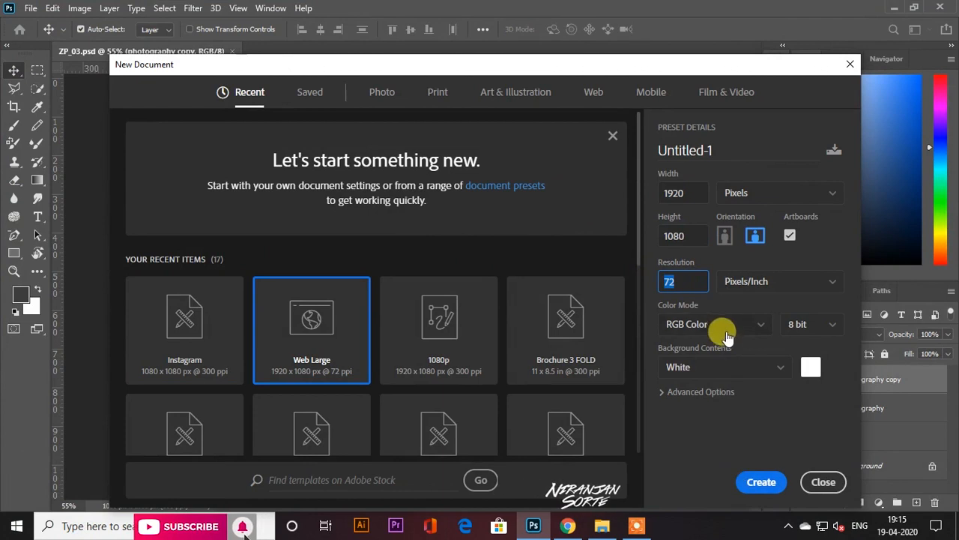
Step: Create a 1920 x 1080 px RGB document at 72 ppi and place the 1771 camera lens photo on its artboard
{"action": "left_click", "coordinate": [761, 481]}
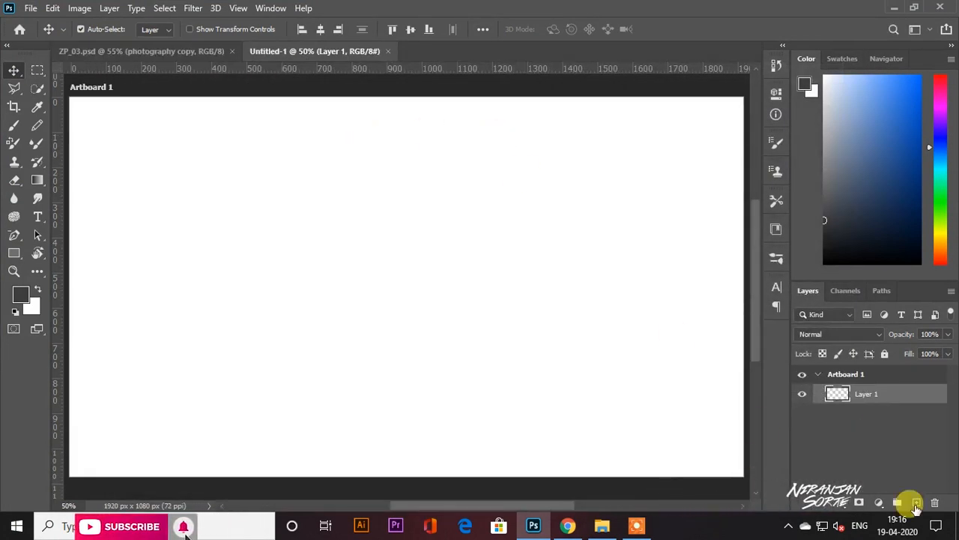
{"action": "left_click", "coordinate": [602, 525]}
{"action": "left_click_drag", "start_coordinate": [335, 127], "coordinate": [531, 332]}
{"action": "scroll", "coordinate": [636, 335], "scroll_direction": "down", "scroll_amount": 2}
{"action": "mouse_move", "coordinate": [661, 197]}
{"action": "left_mouse_down"}
{"action": "mouse_move", "coordinate": [686, 181]}
{"action": "mouse_move", "coordinate": [654, 211]}
{"action": "left_mouse_up"}
{"action": "key", "text": "Return"}
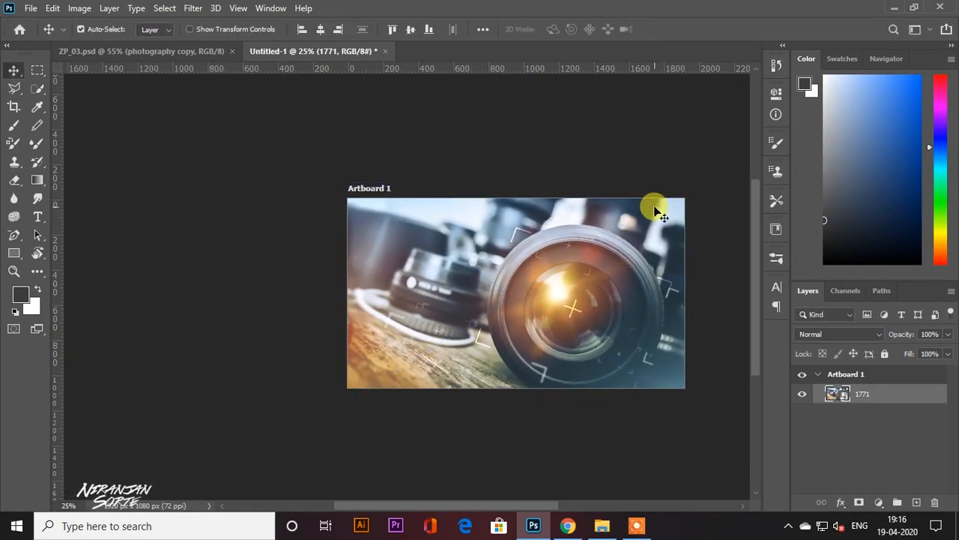
Step: Scale the placed camera lens photo to 48.95% so it slightly overfills the artboard
{"action": "key", "text": "ctrl+t"}
{"action": "left_click_drag", "start_coordinate": [685, 181], "coordinate": [690, 179]}
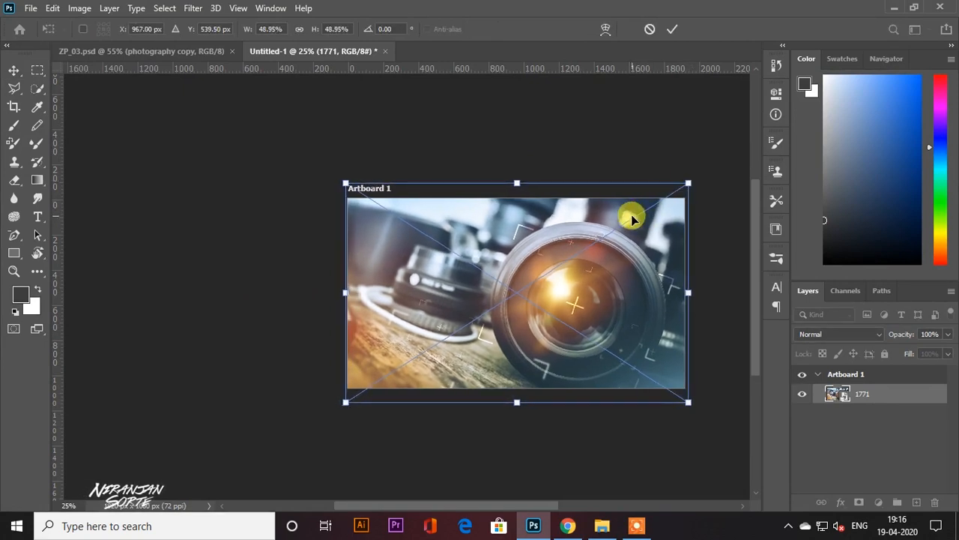
{"action": "key", "text": "Return"}
{"action": "left_click", "coordinate": [608, 184]}
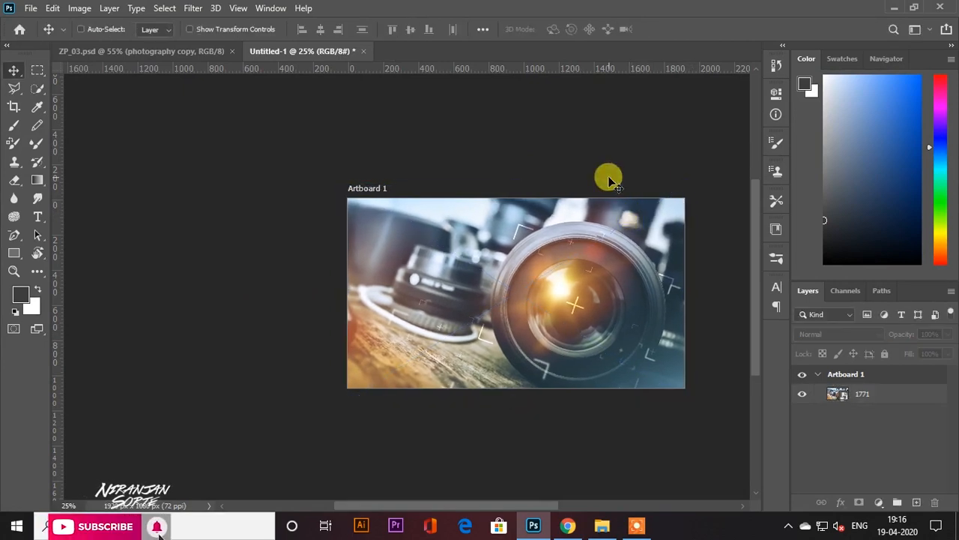
{"action": "key", "text": "ctrl+0"}
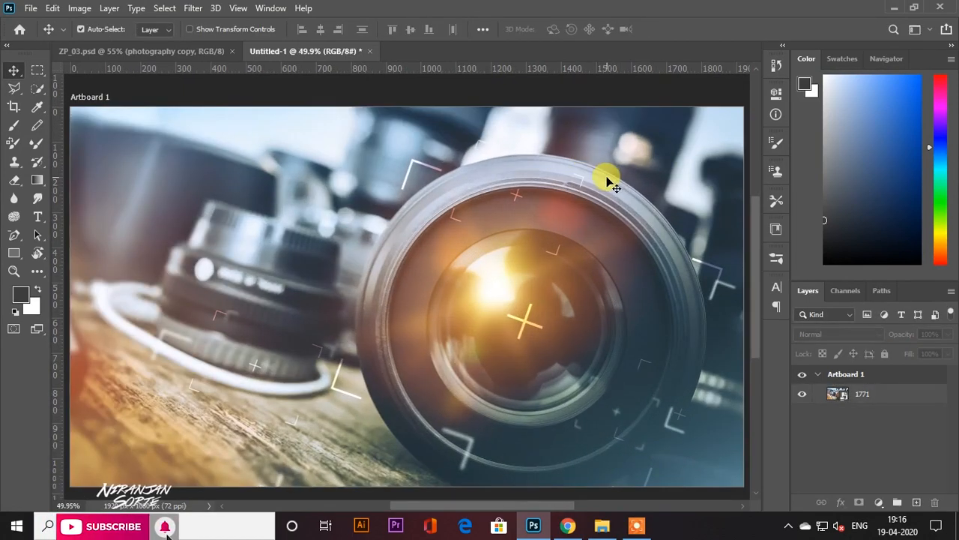
{"action": "left_click", "coordinate": [865, 398]}
{"action": "left_click", "coordinate": [802, 395]}
{"action": "left_click", "coordinate": [802, 395]}
{"action": "left_click_drag", "start_coordinate": [606, 323], "coordinate": [612, 282]}
{"action": "key", "text": "ctrl+z"}
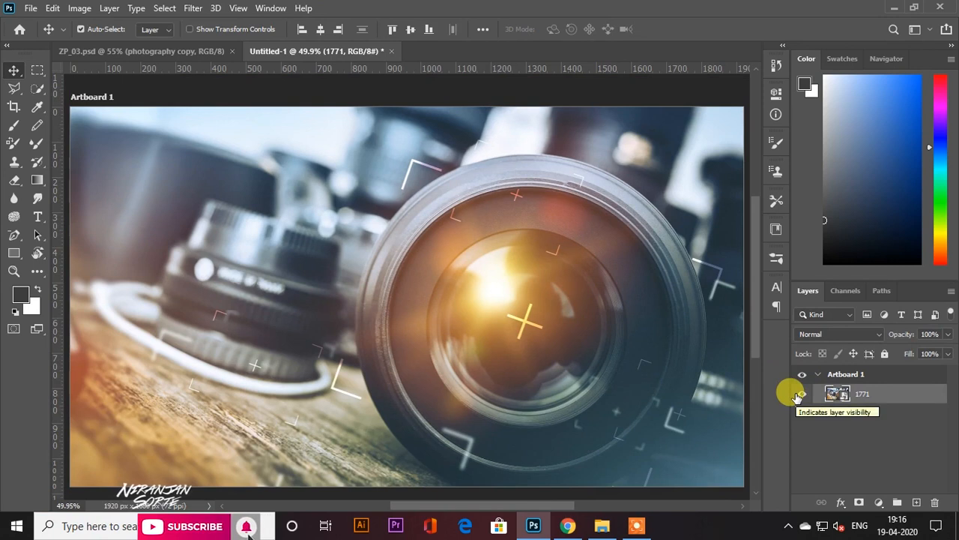
{"action": "left_click", "coordinate": [916, 502]}
{"action": "left_click_drag", "start_coordinate": [847, 399], "coordinate": [849, 399]}
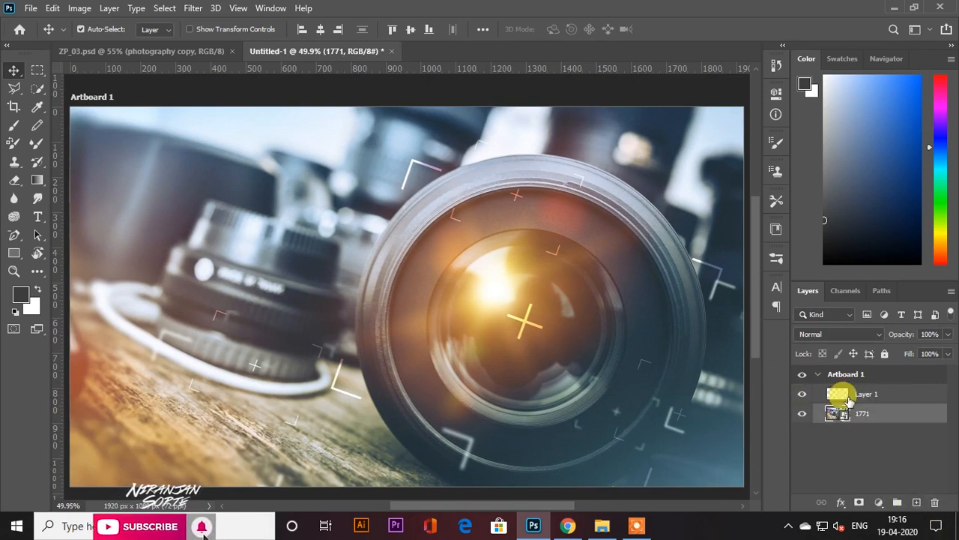
{"action": "key", "text": "ctrl+z"}
{"action": "left_click", "coordinate": [802, 394]}
{"action": "left_click", "coordinate": [802, 394]}
{"action": "key", "text": "ctrl+t"}
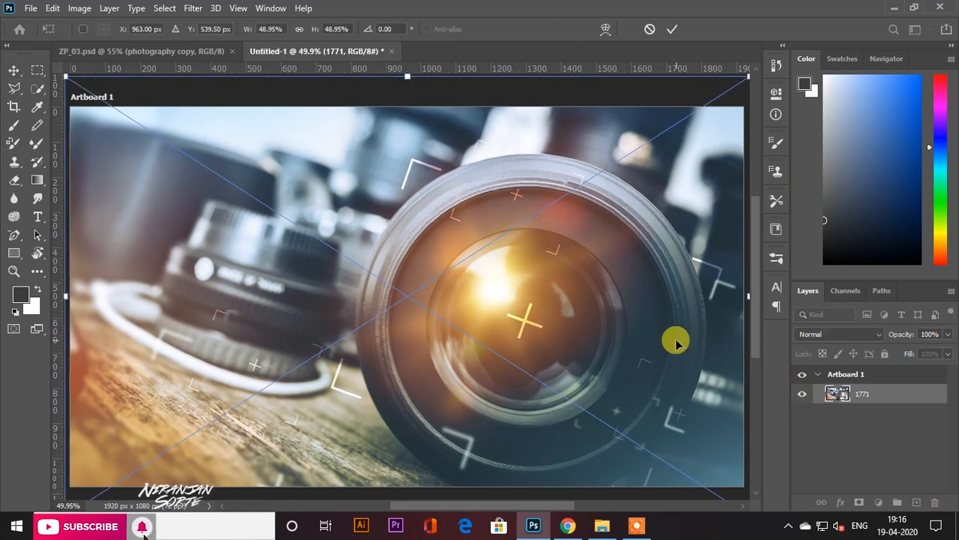
{"action": "key", "text": "Return"}
Step: Shift the camera lens photo slightly upward on the artboard
{"action": "left_click_drag", "start_coordinate": [840, 389], "coordinate": [836, 372]}
{"action": "left_click", "coordinate": [815, 436]}
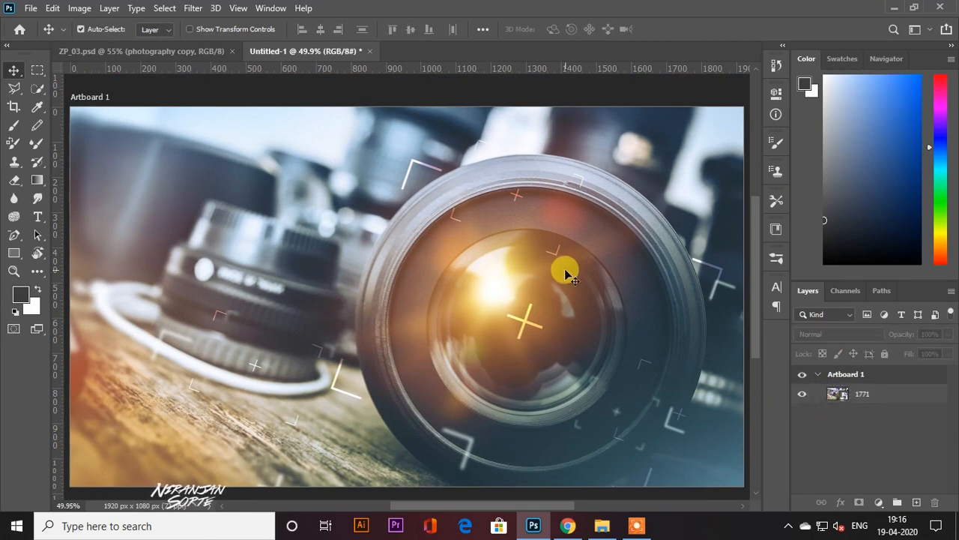
{"action": "mouse_move", "coordinate": [565, 275]}
{"action": "left_mouse_down"}
{"action": "mouse_move", "coordinate": [564, 255]}
{"action": "mouse_move", "coordinate": [564, 268]}
{"action": "left_mouse_up"}
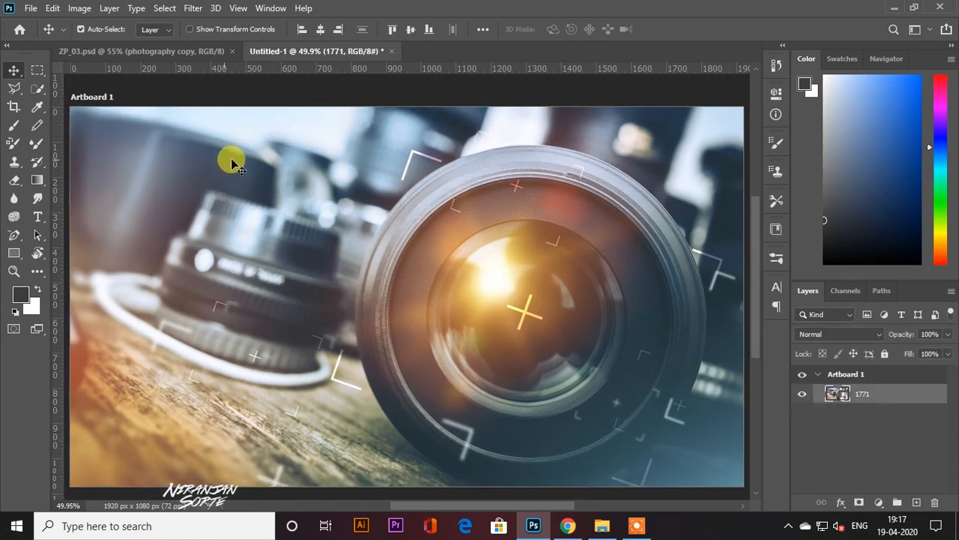
Step: Copy the ZOOM PHOTOGRAPHY logo layer from ZP_03.psd onto the Untitled-1 artboard
{"action": "left_click", "coordinate": [600, 527]}
{"action": "left_click", "coordinate": [567, 528]}
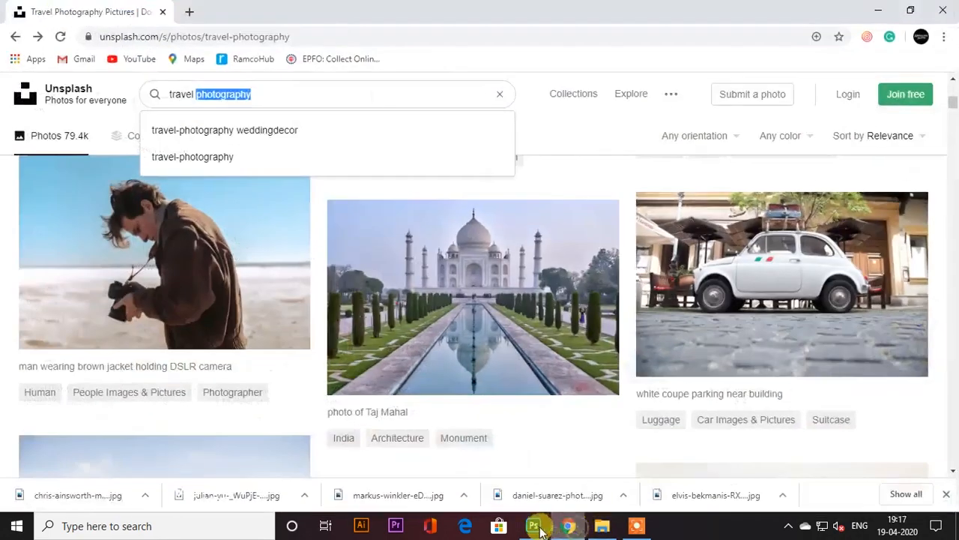
{"action": "left_click", "coordinate": [534, 528]}
{"action": "left_click", "coordinate": [154, 54]}
{"action": "left_click_drag", "start_coordinate": [353, 268], "coordinate": [288, 191]}
Step: Select the logo lettering by inverting a Quick Selection of its background, fill it with white, and deselect
{"action": "left_click", "coordinate": [37, 90]}
{"action": "left_click", "coordinate": [351, 140]}
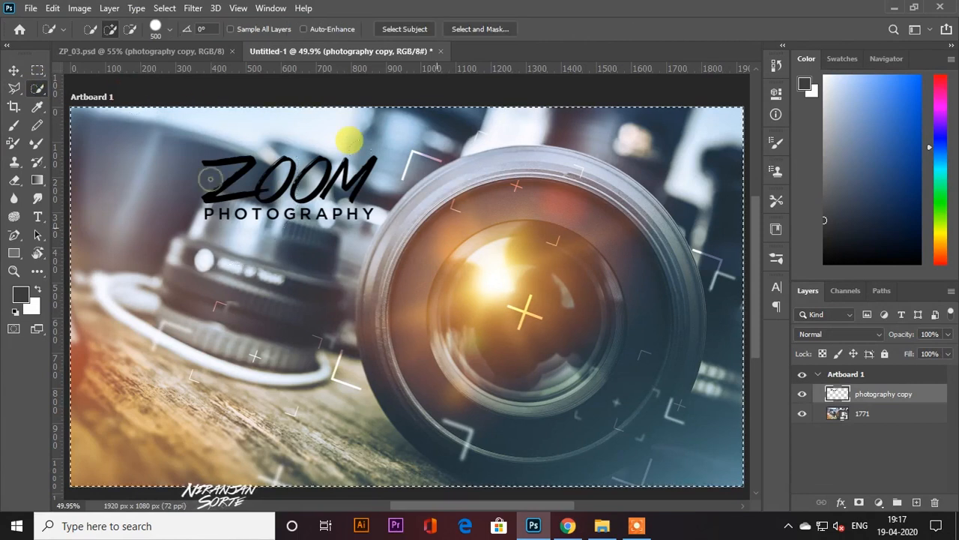
{"action": "key", "text": "ctrl+shift+i"}
{"action": "key", "text": "ctrl+BackSpace"}
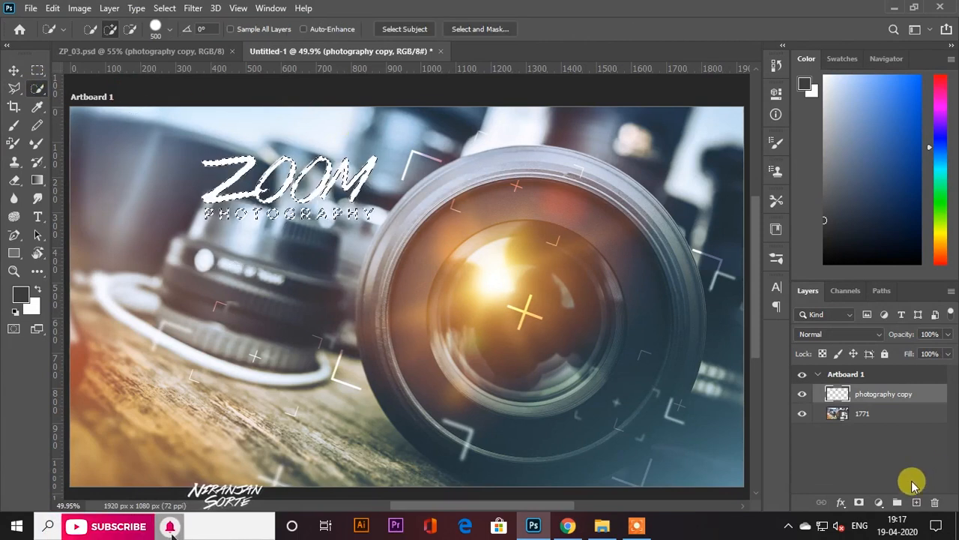
{"action": "key", "text": "ctrl+d"}
Step: Scale the logo to 34.65% and place it in the artboard's upper-left corner
{"action": "left_click", "coordinate": [14, 70]}
{"action": "left_click_drag", "start_coordinate": [224, 171], "coordinate": [128, 133]}
{"action": "key", "text": "ctrl+t"}
{"action": "left_click_drag", "start_coordinate": [267, 122], "coordinate": [181, 122]}
{"action": "left_click_drag", "start_coordinate": [178, 154], "coordinate": [125, 130]}
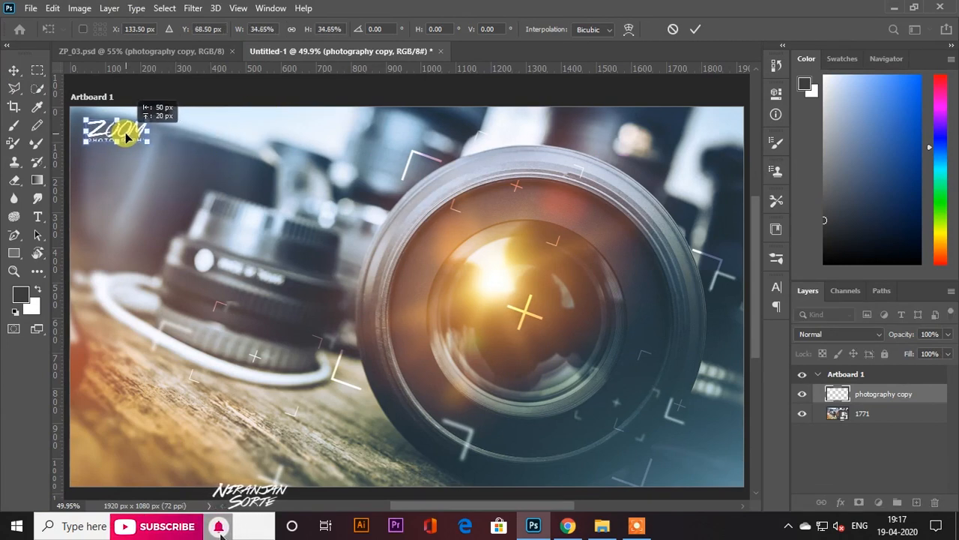
{"action": "key", "text": "Return"}
Step: Add a horizontal and a vertical guide close to the artboard's top and left edges, and close ZP_03.psd
{"action": "left_click_drag", "start_coordinate": [175, 68], "coordinate": [175, 112]}
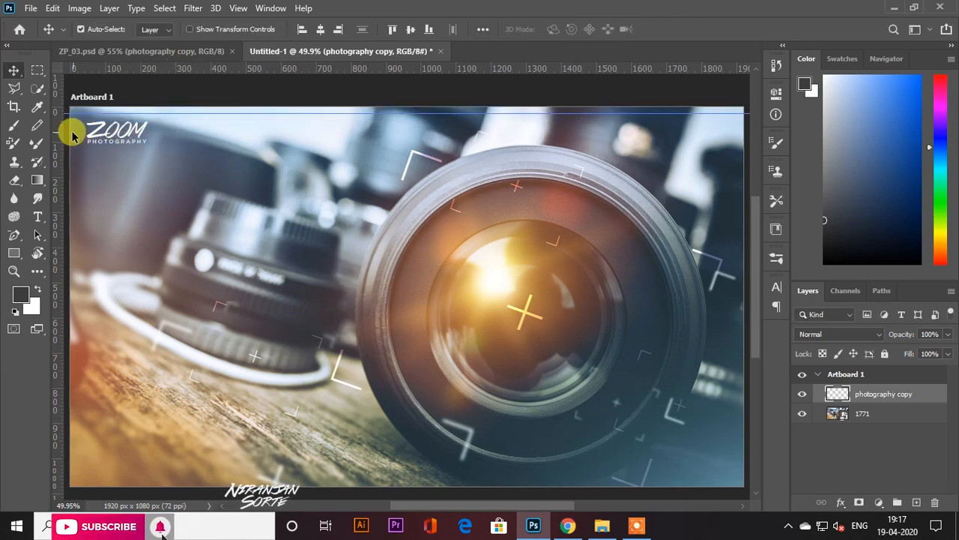
{"action": "left_click_drag", "start_coordinate": [61, 122], "coordinate": [92, 118]}
{"action": "key", "text": "ctrl+z"}
{"action": "left_click", "coordinate": [242, 83]}
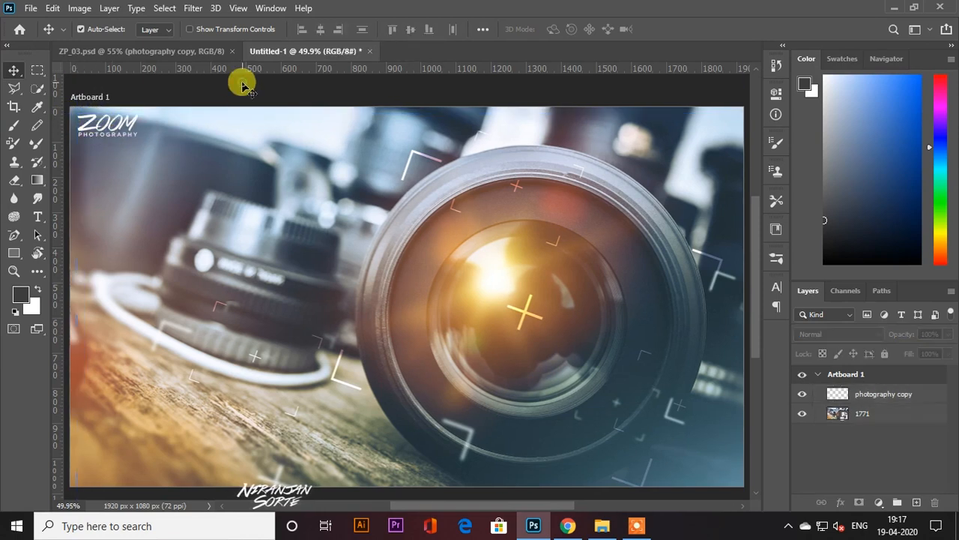
{"action": "key", "text": "ctrl+z"}
{"action": "key", "text": "ctrl+z"}
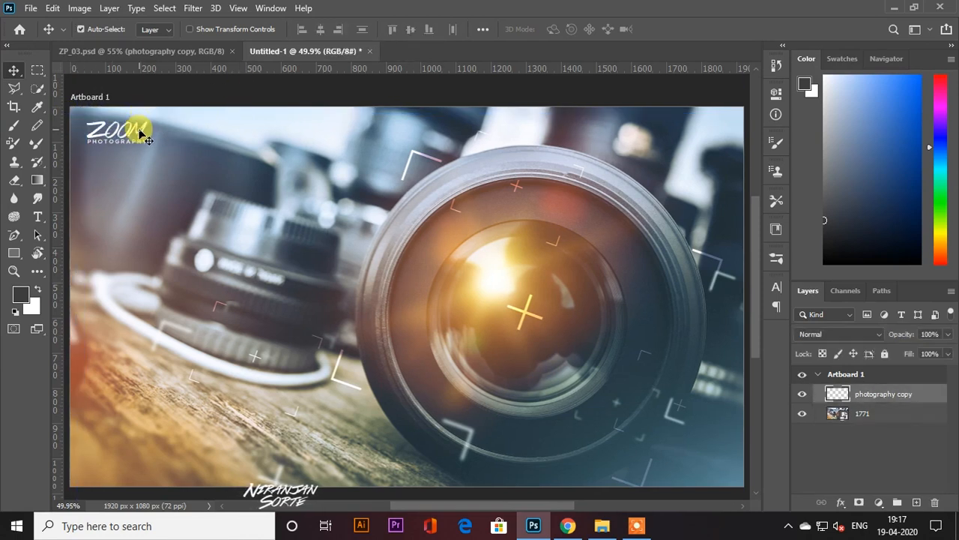
{"action": "mouse_move", "coordinate": [150, 118]}
{"action": "left_mouse_down"}
{"action": "mouse_move", "coordinate": [141, 103]}
{"action": "mouse_move", "coordinate": [142, 111]}
{"action": "left_mouse_up"}
{"action": "left_click", "coordinate": [162, 51]}
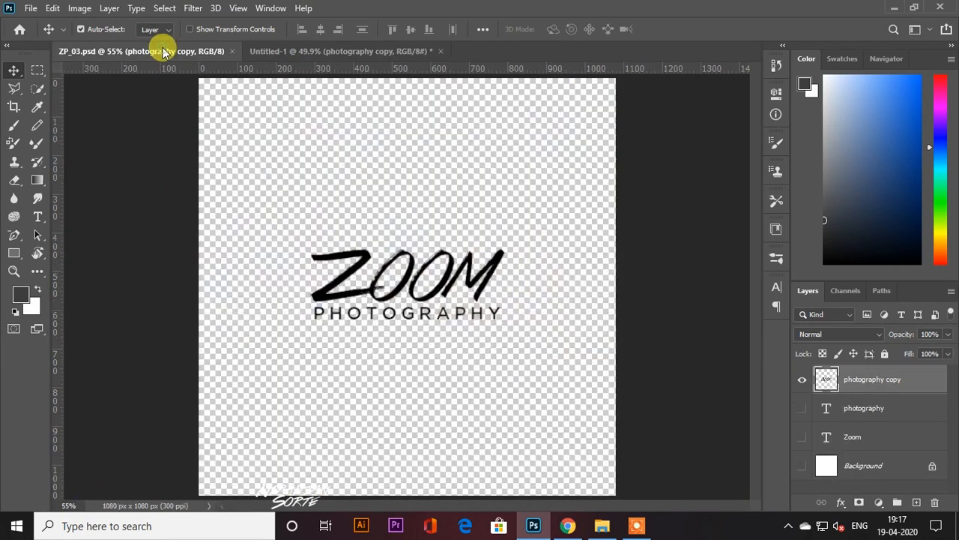
{"action": "left_click", "coordinate": [232, 51]}
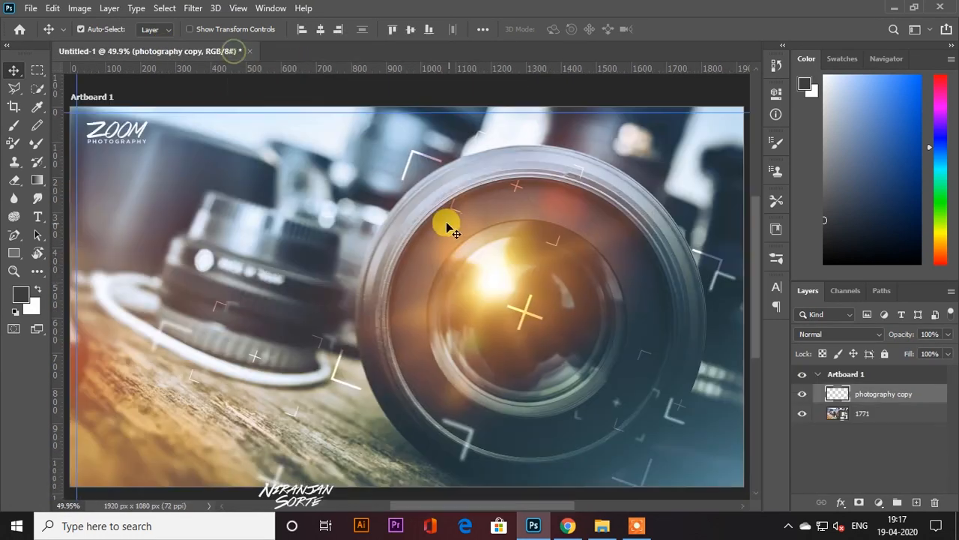
Step: Open the 1771 smart object's contents and, in Camera Raw, apply Auto tone, then set Exposure -0.55, Contrast +32 and Highlights -56
{"action": "double_click", "coordinate": [844, 416]}
{"action": "left_click", "coordinate": [193, 9]}
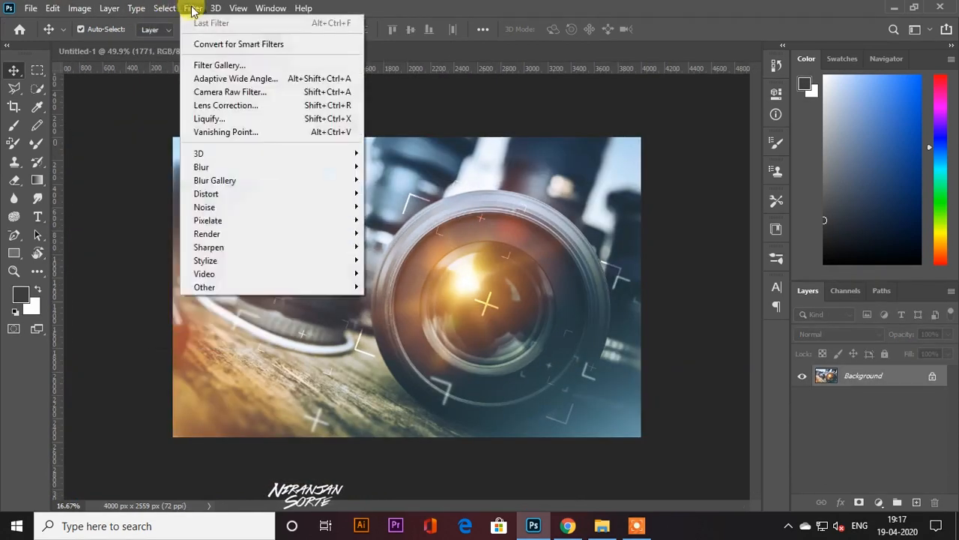
{"action": "left_click", "coordinate": [225, 91]}
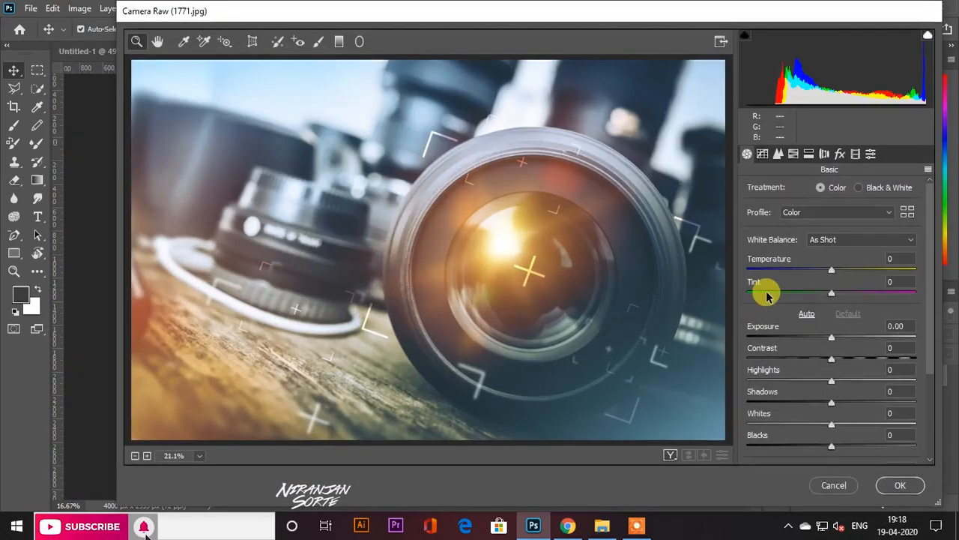
{"action": "left_click", "coordinate": [806, 313]}
{"action": "left_click_drag", "start_coordinate": [826, 336], "coordinate": [856, 361]}
{"action": "left_click_drag", "start_coordinate": [800, 380], "coordinate": [786, 380]}
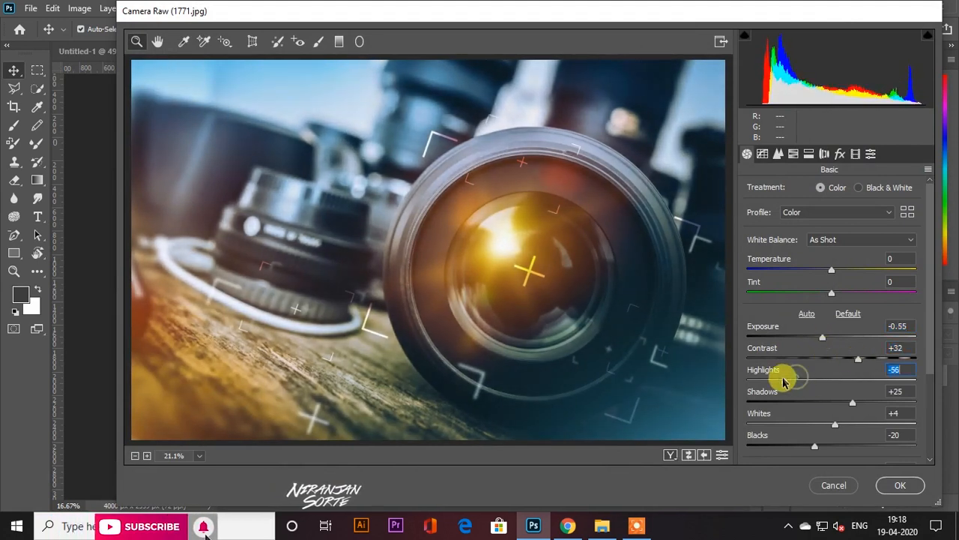
Step: Set Shadows -5, Texture +100, Clarity -15, Dehaze +13 and Vibrance +27, and apply the Camera Raw filter
{"action": "left_click_drag", "start_coordinate": [849, 402], "coordinate": [925, 380]}
{"action": "scroll", "coordinate": [827, 420], "scroll_direction": "down", "scroll_amount": 3}
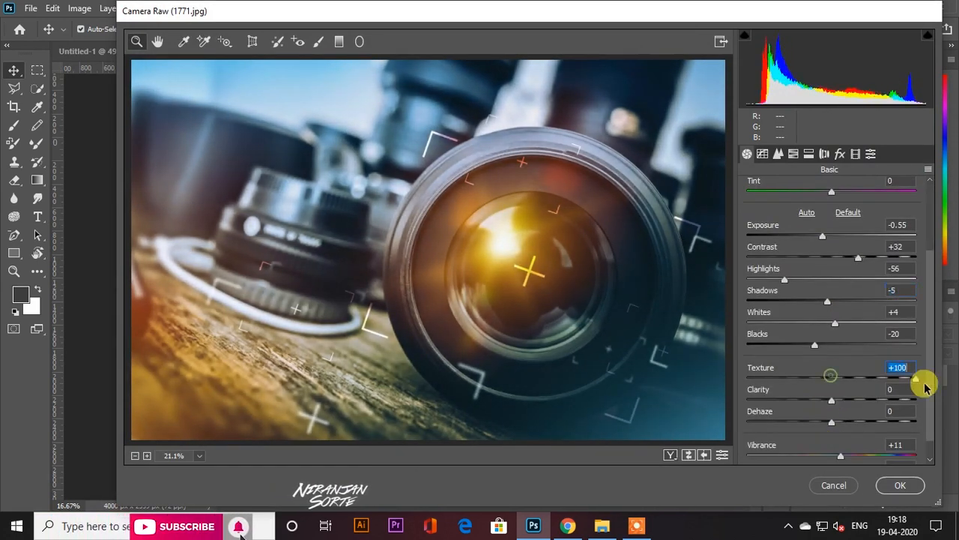
{"action": "left_click_drag", "start_coordinate": [831, 400], "coordinate": [852, 428]}
{"action": "scroll", "coordinate": [846, 426], "scroll_direction": "down", "scroll_amount": 1}
{"action": "left_click", "coordinate": [894, 485]}
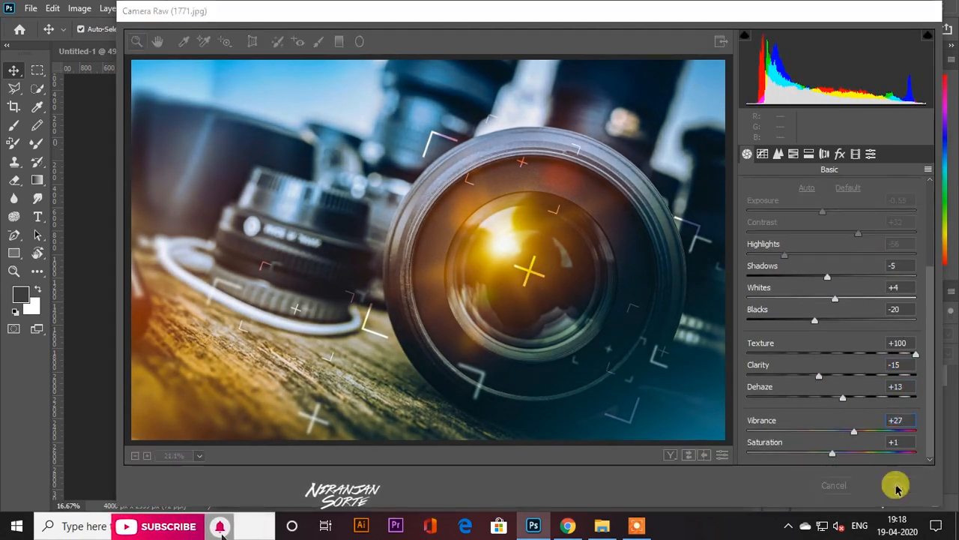
Step: Close the 1771 smart object and save its changes back to the artboard
{"action": "left_click", "coordinate": [328, 51]}
{"action": "left_click", "coordinate": [413, 203]}
{"action": "left_click", "coordinate": [552, 117]}
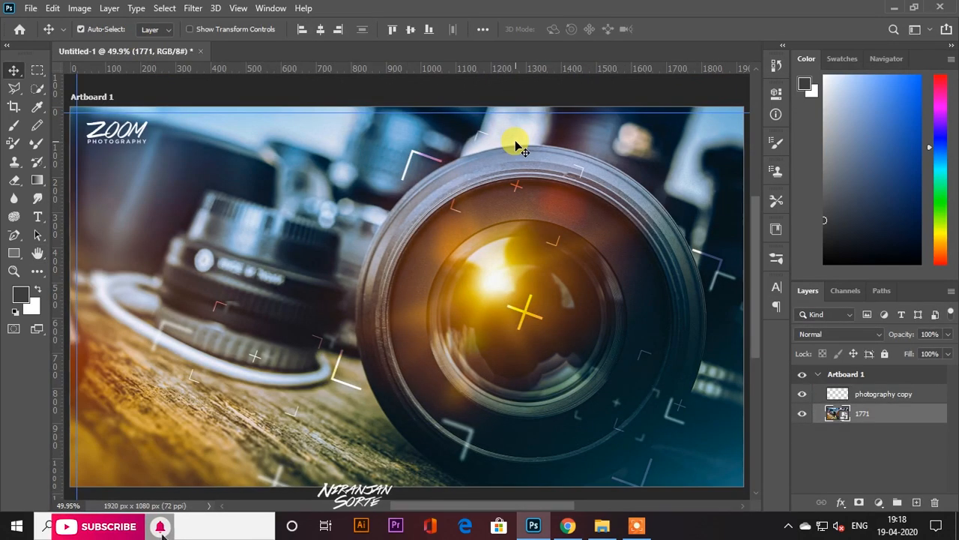
Step: Add a placeholder Lorem Ipsum text layer in Poppins Regular with the colour white (#ffffff)
{"action": "left_click", "coordinate": [37, 217]}
{"action": "left_click", "coordinate": [199, 228]}
{"action": "left_click", "coordinate": [206, 30]}
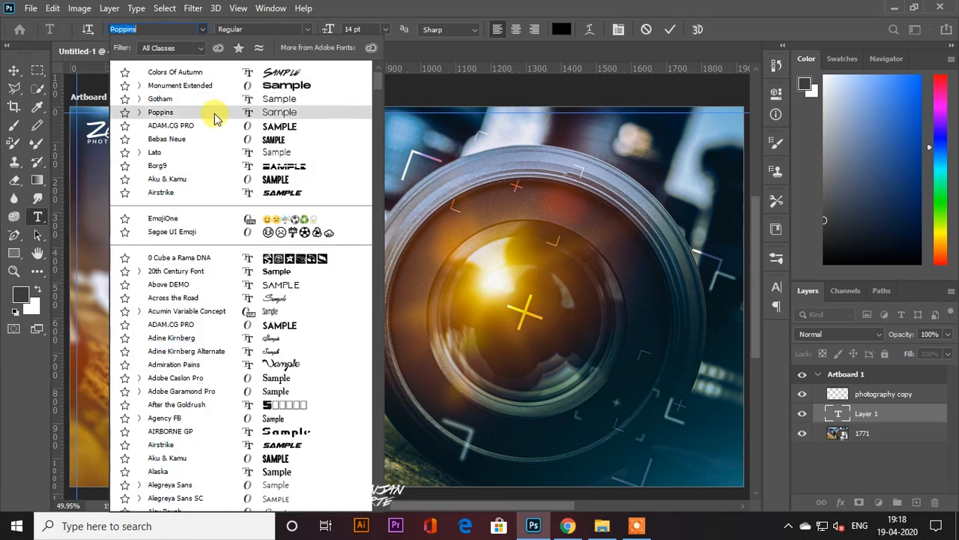
{"action": "left_click", "coordinate": [214, 116]}
{"action": "left_click", "coordinate": [561, 29]}
{"action": "left_click_drag", "start_coordinate": [652, 220], "coordinate": [533, 184]}
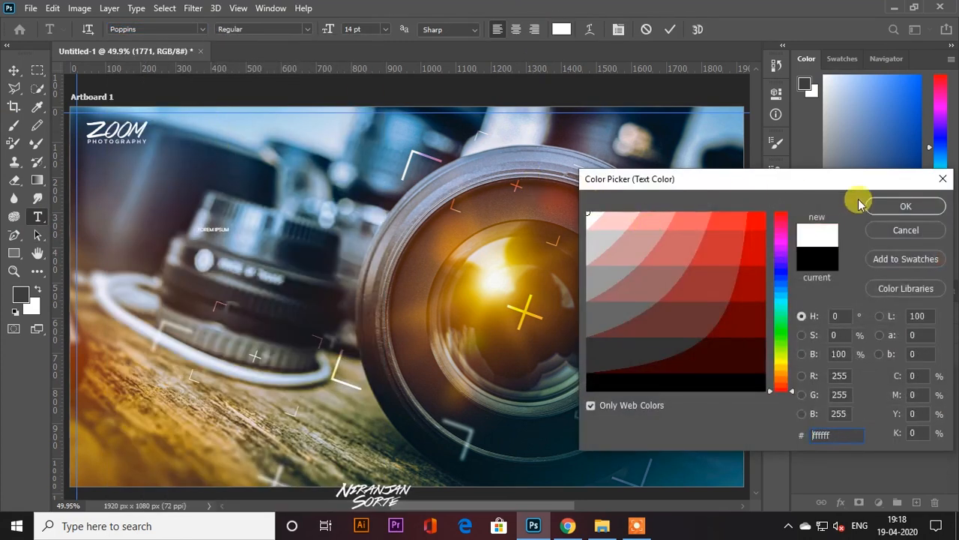
{"action": "left_click", "coordinate": [903, 206]}
Step: Enlarge the Lorem Ipsum text to about 27 pt and place it near the artboard's top edge, above the large lens
{"action": "left_click", "coordinate": [13, 69]}
{"action": "left_click", "coordinate": [215, 232]}
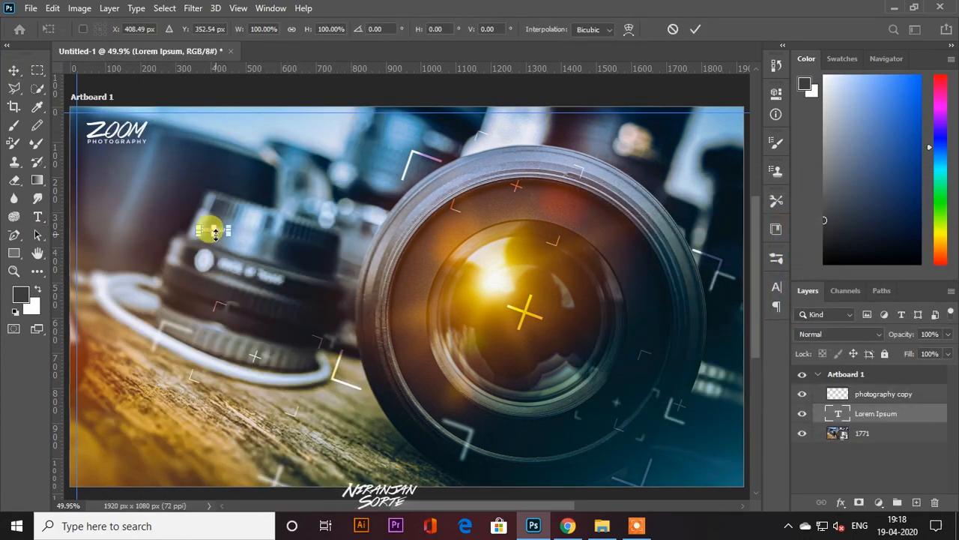
{"action": "left_click_drag", "start_coordinate": [232, 219], "coordinate": [480, 129]}
{"action": "scroll", "coordinate": [488, 128], "scroll_direction": "up", "scroll_amount": 3}
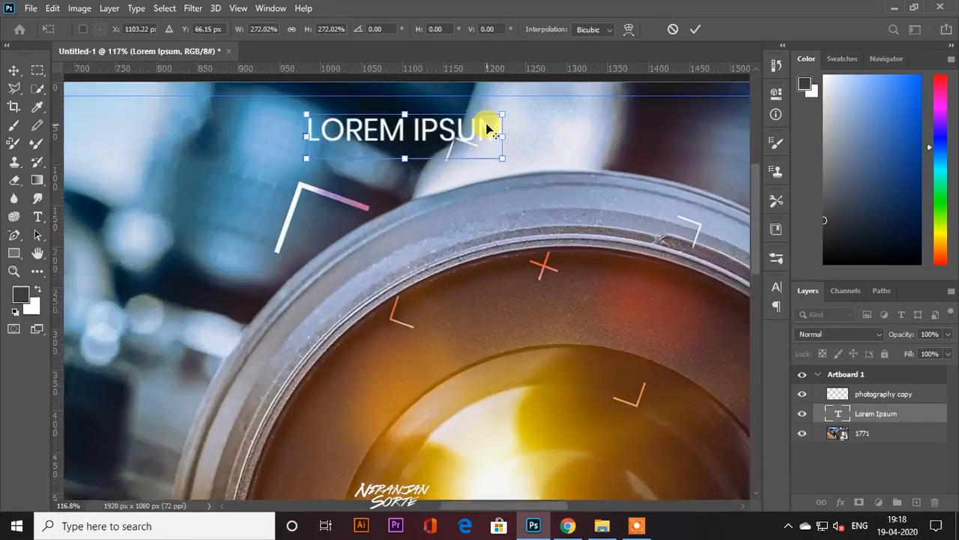
{"action": "scroll", "coordinate": [479, 130], "scroll_direction": "down", "scroll_amount": 3}
{"action": "scroll", "coordinate": [486, 121], "scroll_direction": "up", "scroll_amount": 3}
{"action": "left_click_drag", "start_coordinate": [427, 122], "coordinate": [559, 174]}
{"action": "left_click_drag", "start_coordinate": [533, 207], "coordinate": [488, 188]}
{"action": "key", "text": "Return"}
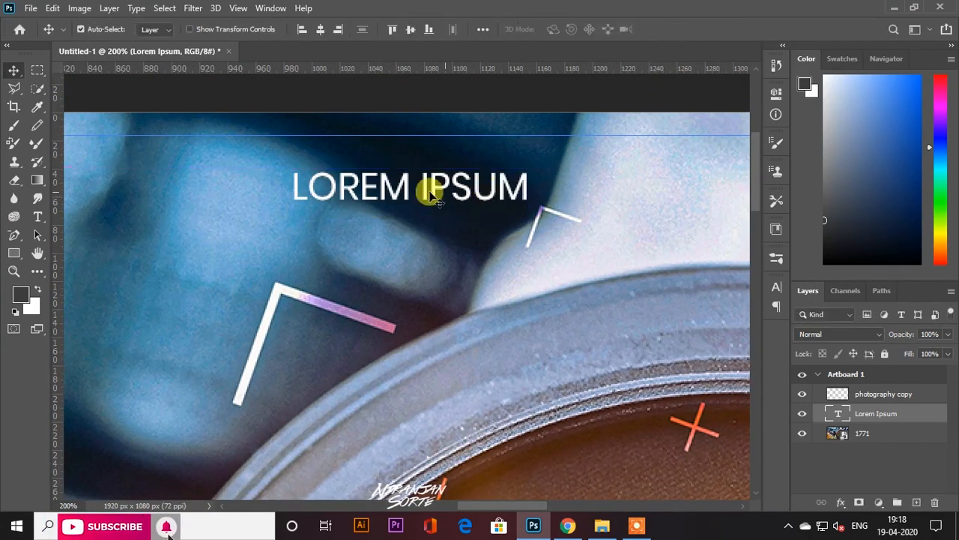
Step: Replace the Lorem Ipsum text with HOME and set its font style to SemiBold
{"action": "left_click", "coordinate": [36, 216]}
{"action": "left_click_drag", "start_coordinate": [293, 166], "coordinate": [641, 198]}
{"action": "type", "text": "HOME"}
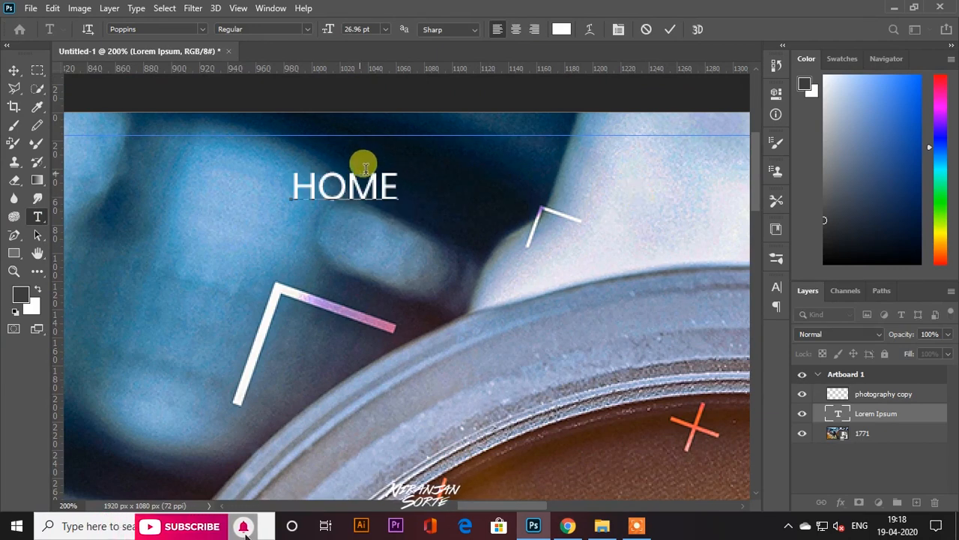
{"action": "double_click", "coordinate": [365, 167]}
{"action": "left_click", "coordinate": [304, 29]}
{"action": "left_click", "coordinate": [278, 156]}
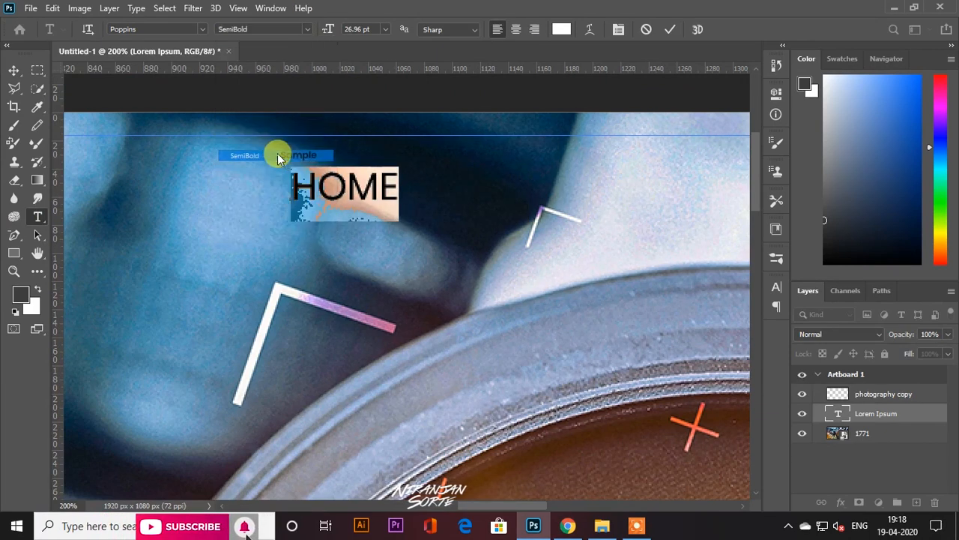
{"action": "left_click", "coordinate": [13, 69]}
Step: Duplicate the HOME text layer and place the copy beside the original on its right, on the same line
{"action": "scroll", "coordinate": [252, 172], "scroll_direction": "down", "scroll_amount": 5}
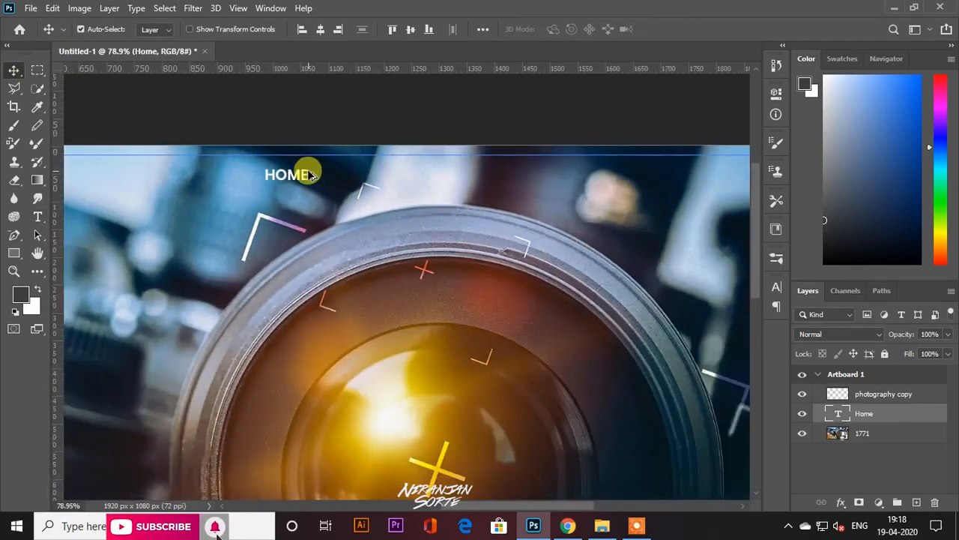
{"action": "scroll", "coordinate": [307, 171], "scroll_direction": "up", "scroll_amount": 3}
{"action": "left_click_drag", "start_coordinate": [290, 178], "coordinate": [410, 177]}
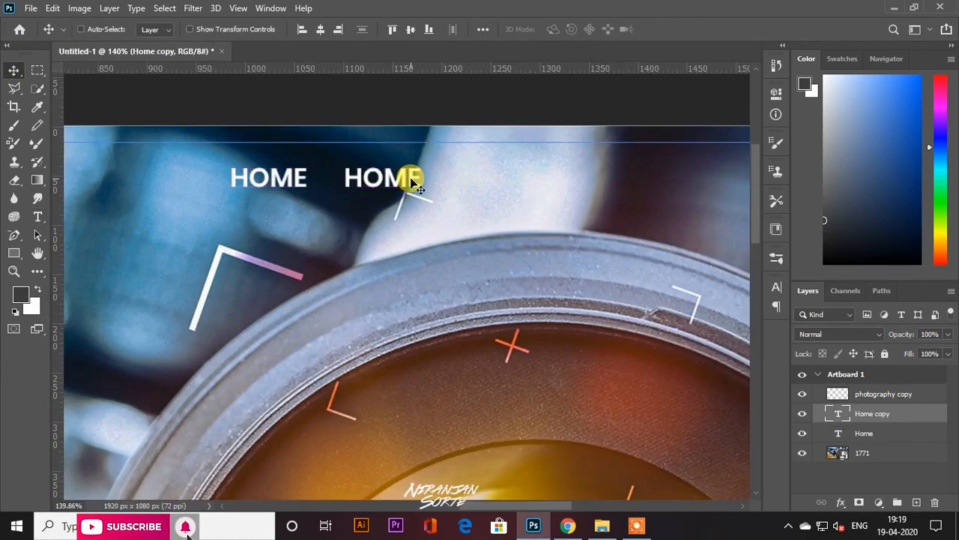
{"action": "scroll", "coordinate": [410, 177], "scroll_direction": "down", "scroll_amount": 5}
{"action": "scroll", "coordinate": [429, 123], "scroll_direction": "up", "scroll_amount": 3}
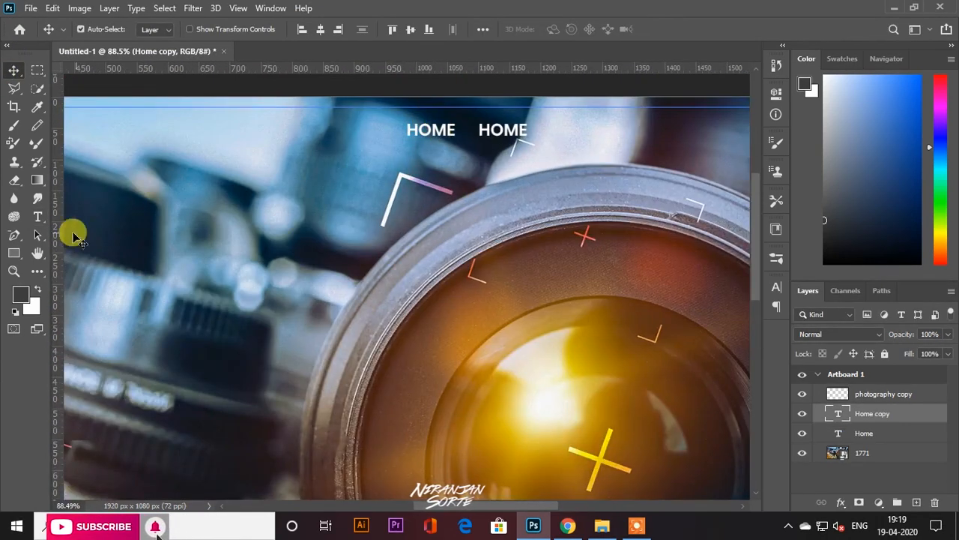
Step: Set the first HOME text's font size to 36 pt
{"action": "left_click", "coordinate": [38, 215]}
{"action": "double_click", "coordinate": [411, 130]}
{"action": "left_click", "coordinate": [386, 29]}
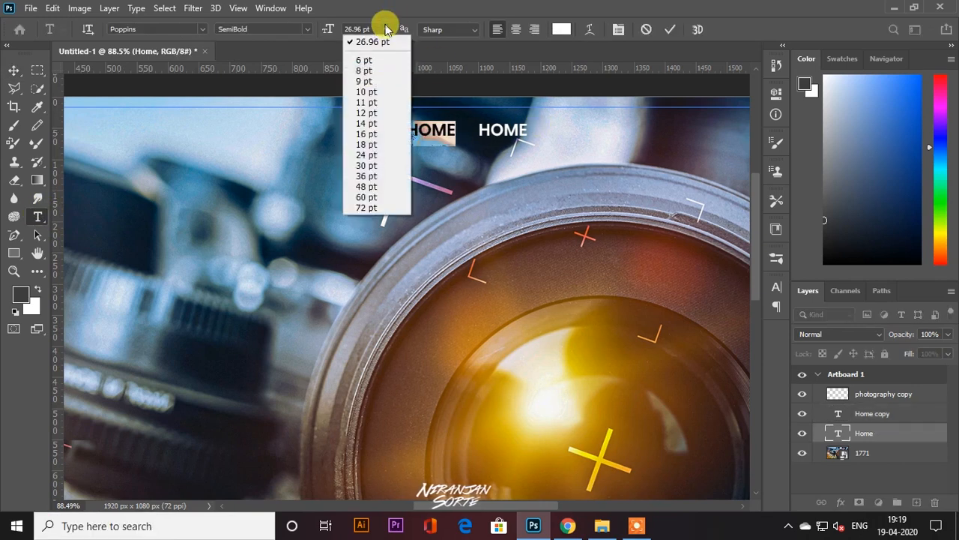
{"action": "left_click", "coordinate": [379, 155]}
{"action": "left_click", "coordinate": [386, 30]}
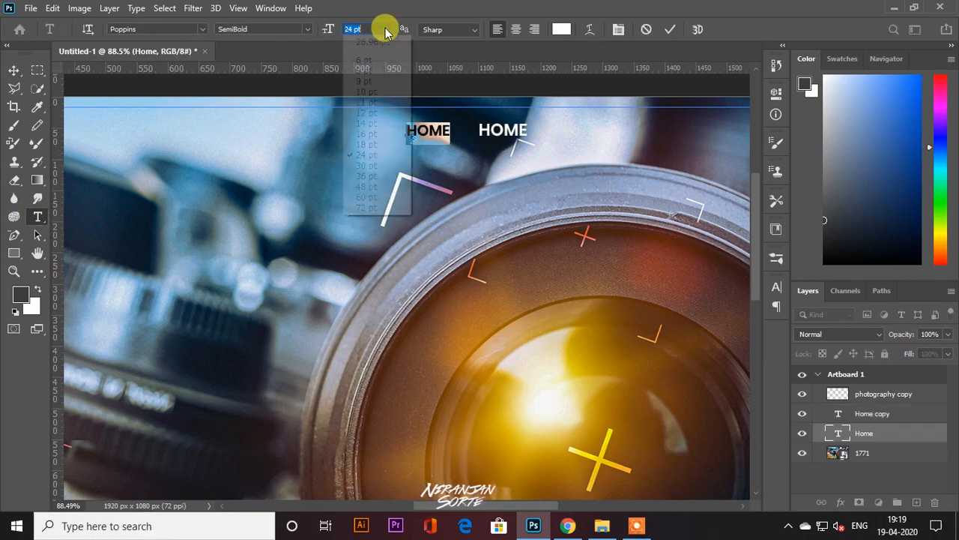
{"action": "left_click", "coordinate": [377, 176]}
Step: Delete the smaller HOME copy beside the enlarged HOME text
{"action": "left_click", "coordinate": [12, 69]}
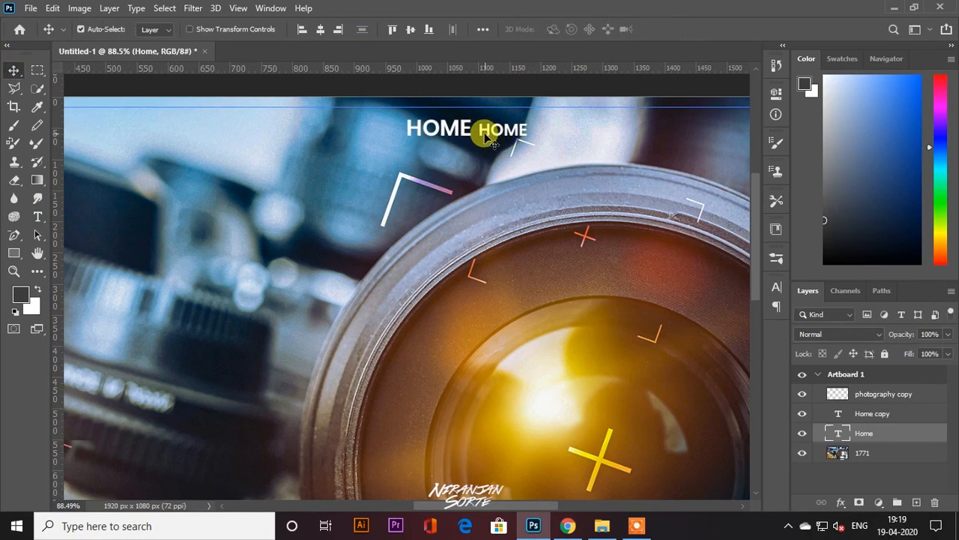
{"action": "left_click", "coordinate": [488, 131]}
{"action": "key", "text": "End"}
{"action": "left_click_drag", "start_coordinate": [488, 131], "coordinate": [525, 315]}
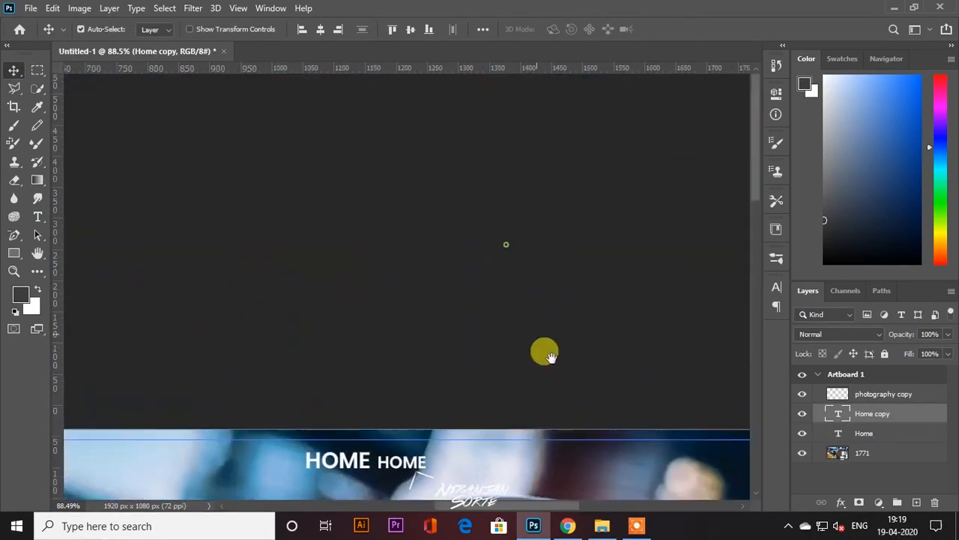
{"action": "key", "text": "Delete"}
Step: Add a horizontal guide just above the HOME text and place a duplicate of HOME to its right on the same line
{"action": "left_click_drag", "start_coordinate": [364, 298], "coordinate": [590, 237]}
{"action": "left_click_drag", "start_coordinate": [675, 252], "coordinate": [675, 244]}
{"action": "left_click_drag", "start_coordinate": [634, 69], "coordinate": [622, 230]}
{"action": "left_click_drag", "start_coordinate": [592, 207], "coordinate": [198, 121]}
{"action": "left_click_drag", "start_coordinate": [317, 148], "coordinate": [448, 156]}
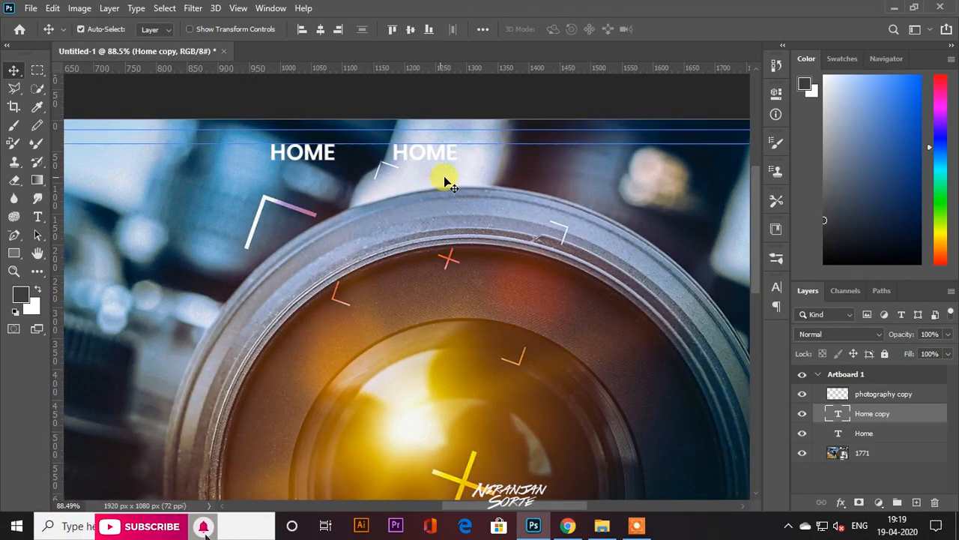
Step: Add a layer directly above the photo, fill it with dark gray and reset the colours to black and white
{"action": "left_click", "coordinate": [878, 461]}
{"action": "left_click", "coordinate": [916, 502]}
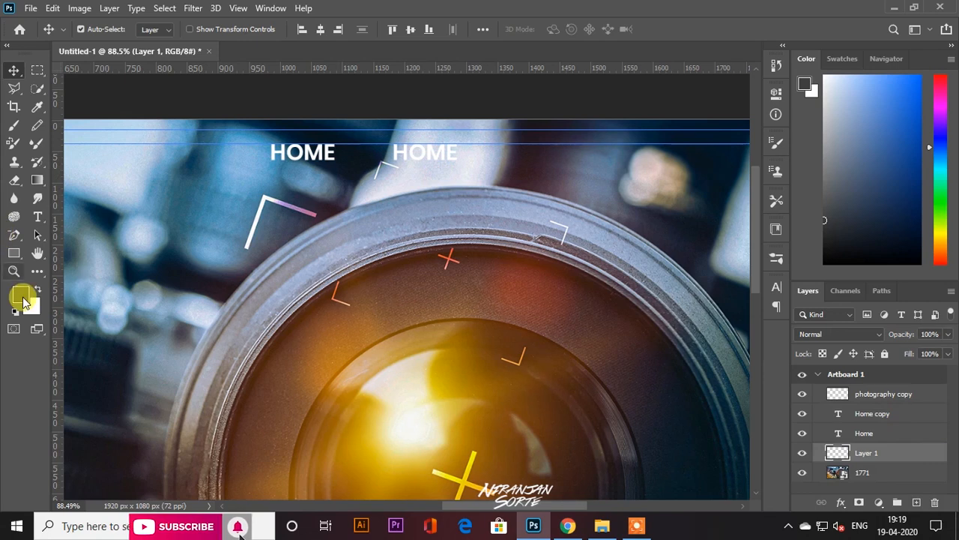
{"action": "key", "text": "alt+BackSpace"}
{"action": "key", "text": "d"}
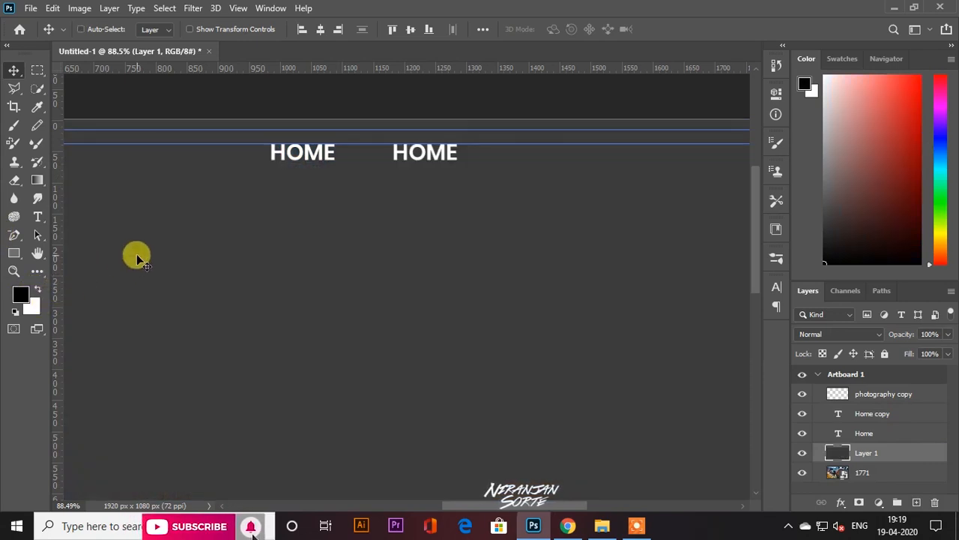
{"action": "key", "text": "ctrl+0"}
Step: Set the gray layer's blending mode to Soft Light and try a reduced Fill of about 76%
{"action": "left_click", "coordinate": [947, 354]}
{"action": "left_click_drag", "start_coordinate": [921, 368], "coordinate": [952, 374]}
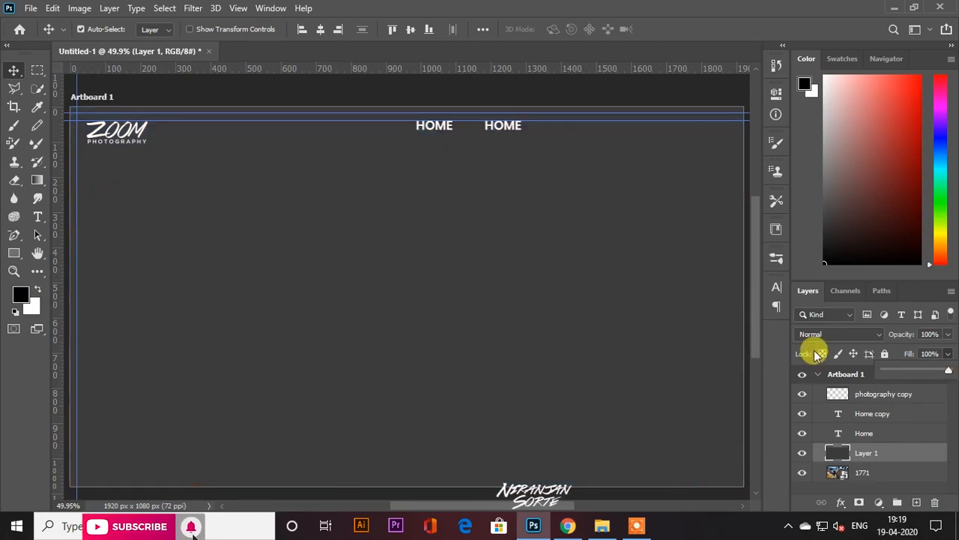
{"action": "left_click", "coordinate": [818, 336]}
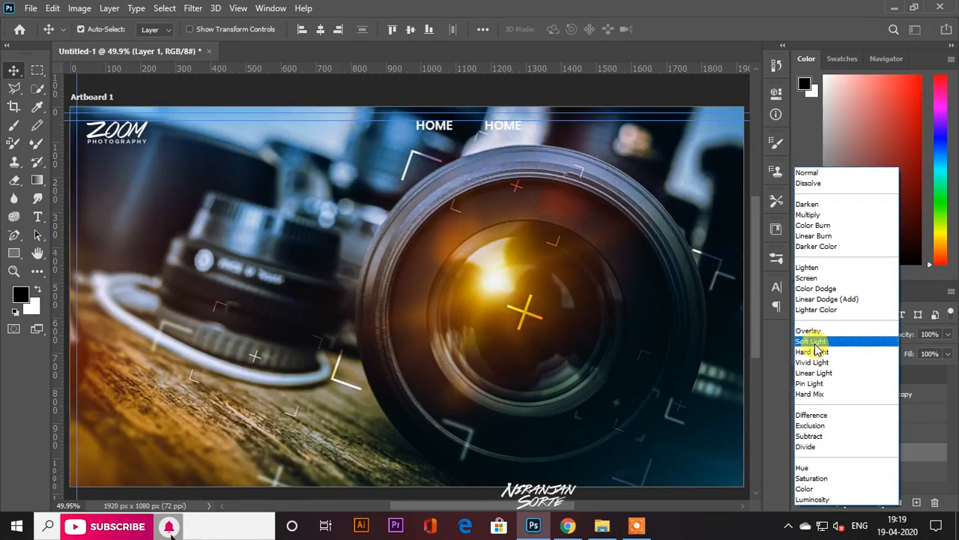
{"action": "left_click", "coordinate": [815, 343]}
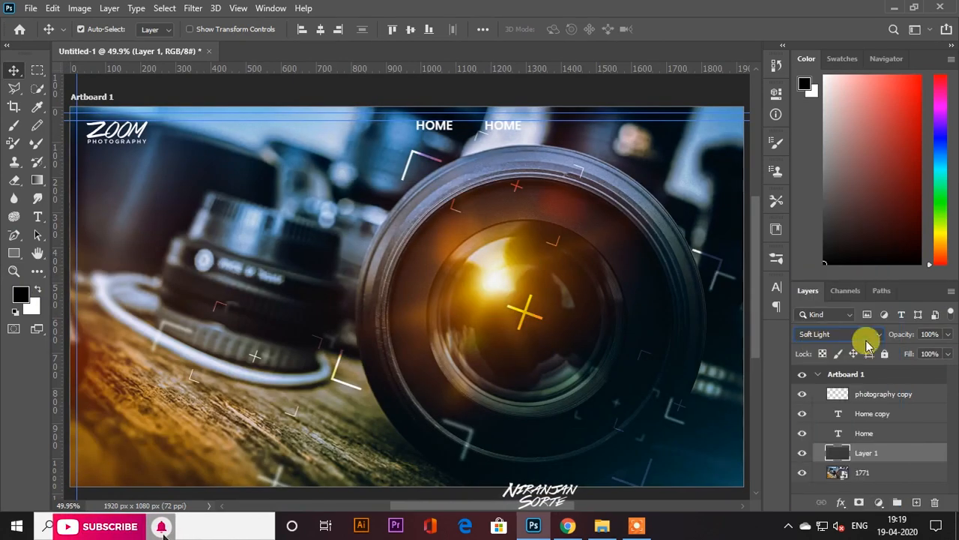
{"action": "left_click", "coordinate": [948, 355]}
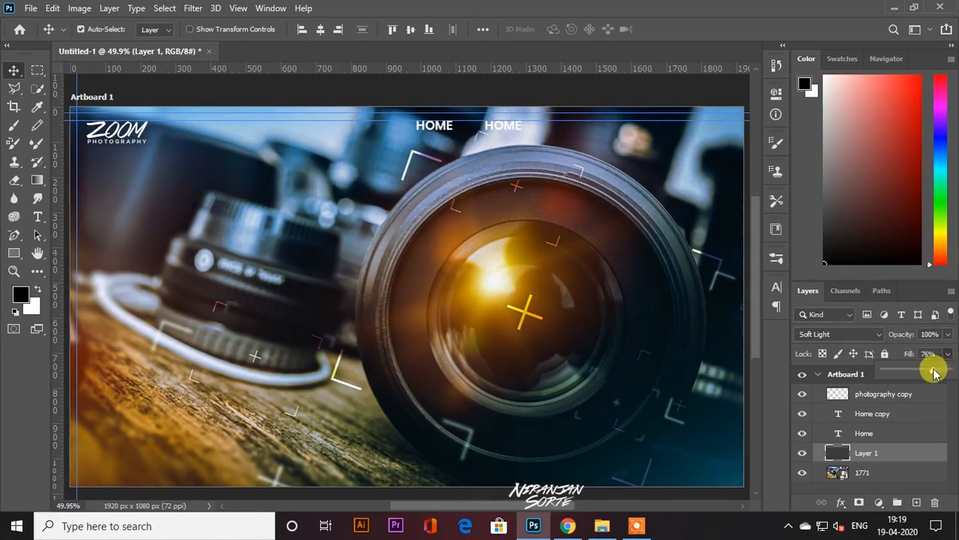
Step: Replace the second HOME text with ABOUT US
{"action": "scroll", "coordinate": [422, 95], "scroll_direction": "up", "scroll_amount": 2}
{"action": "scroll", "coordinate": [533, 166], "scroll_direction": "up", "scroll_amount": 1}
{"action": "left_click_drag", "start_coordinate": [550, 156], "coordinate": [503, 157]}
{"action": "left_click_drag", "start_coordinate": [525, 150], "coordinate": [705, 188]}
{"action": "left_click", "coordinate": [35, 215]}
{"action": "type", "text": "ABOUT"}
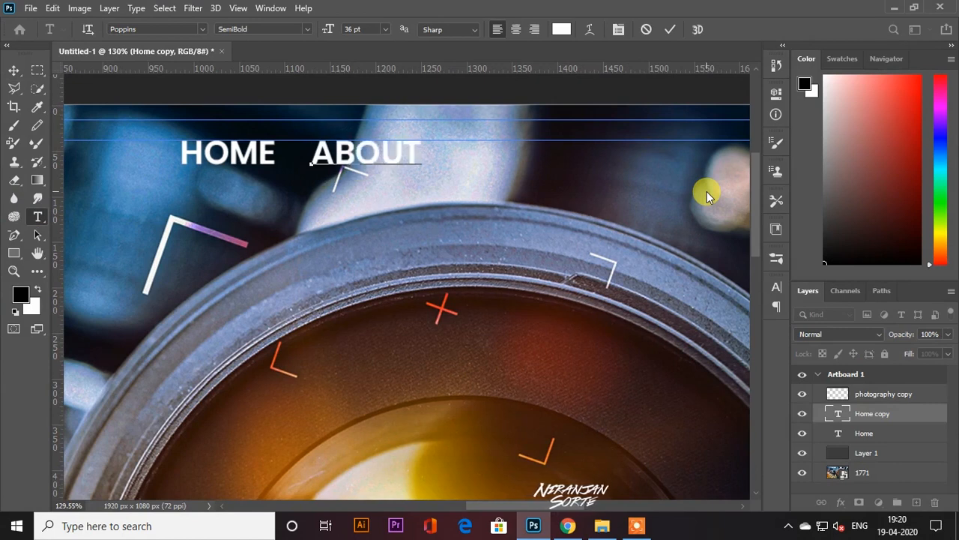
{"action": "type", "text": " US"}
Step: Set the ABOUT US text's font style to Medium
{"action": "left_click_drag", "start_coordinate": [459, 147], "coordinate": [301, 134]}
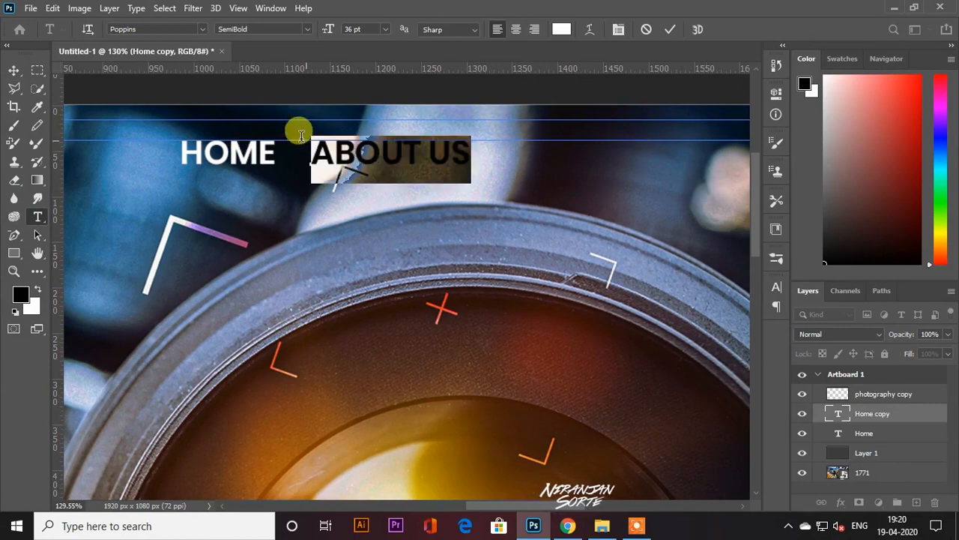
{"action": "left_click", "coordinate": [304, 30]}
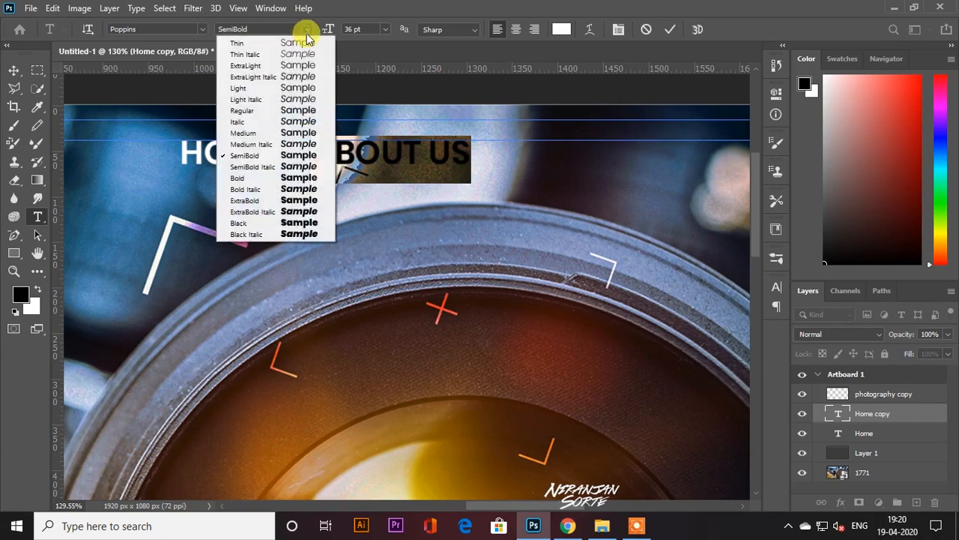
{"action": "left_click", "coordinate": [288, 132]}
{"action": "left_click", "coordinate": [15, 68]}
Step: Set the HOME text's font style to Medium
{"action": "left_click", "coordinate": [167, 148]}
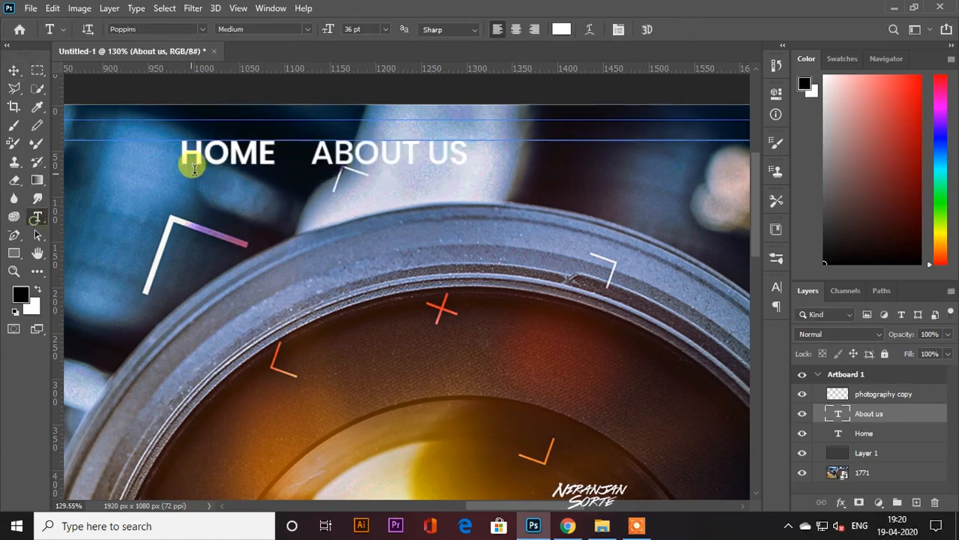
{"action": "key", "text": "Escape"}
{"action": "left_click_drag", "start_coordinate": [184, 142], "coordinate": [270, 147]}
{"action": "left_click", "coordinate": [383, 30]}
{"action": "left_click", "coordinate": [307, 28]}
{"action": "left_click", "coordinate": [277, 133]}
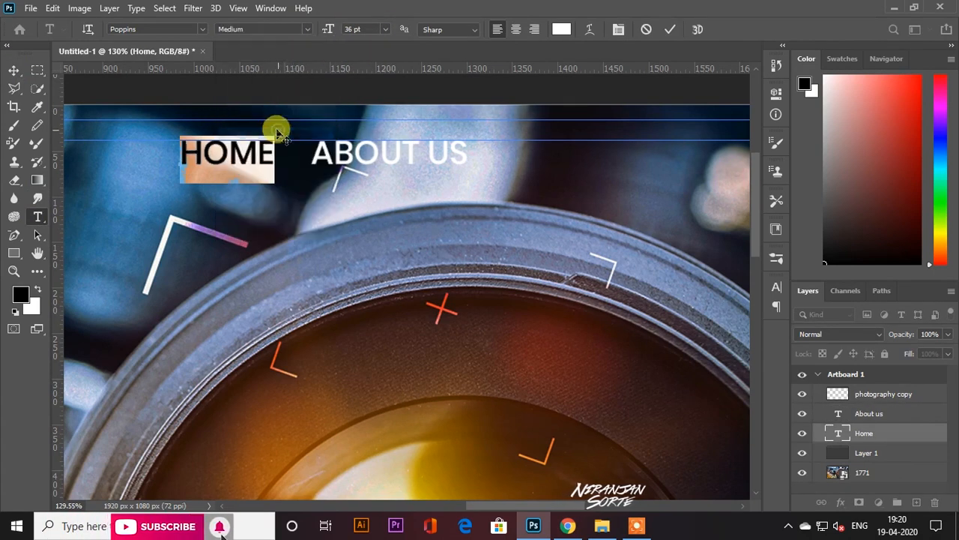
{"action": "left_click", "coordinate": [14, 69]}
Step: Refill the gray Soft Light layer with black and set its Fill to 72%
{"action": "scroll", "coordinate": [487, 81], "scroll_direction": "up", "scroll_amount": 1}
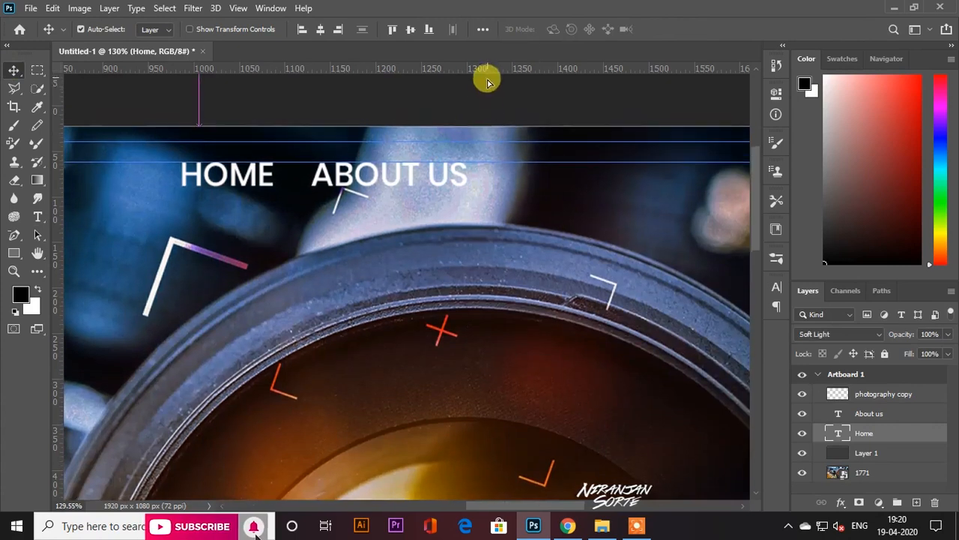
{"action": "left_click_drag", "start_coordinate": [487, 81], "coordinate": [487, 153]}
{"action": "scroll", "coordinate": [495, 121], "scroll_direction": "down", "scroll_amount": 10}
{"action": "scroll", "coordinate": [412, 296], "scroll_direction": "up", "scroll_amount": 3}
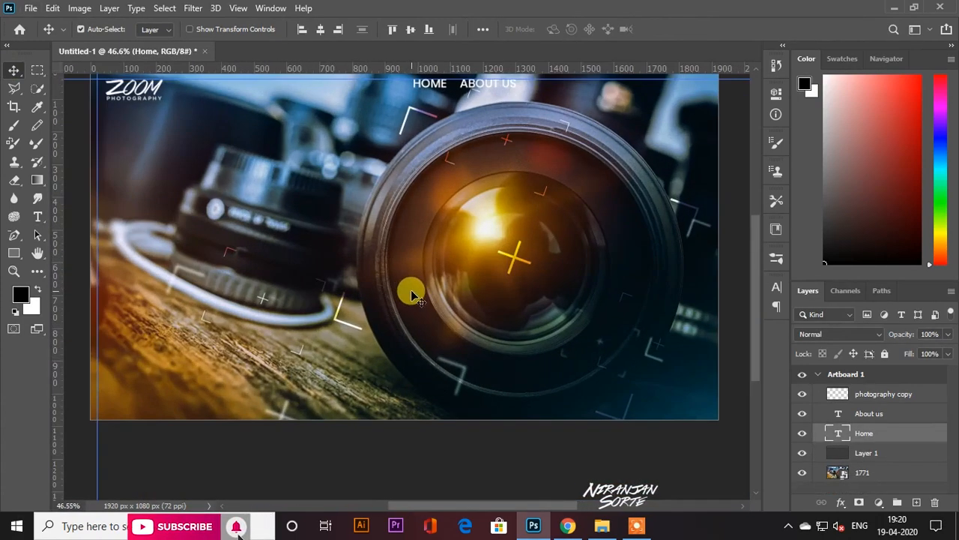
{"action": "left_click_drag", "start_coordinate": [430, 275], "coordinate": [458, 323]}
{"action": "left_click", "coordinate": [831, 455]}
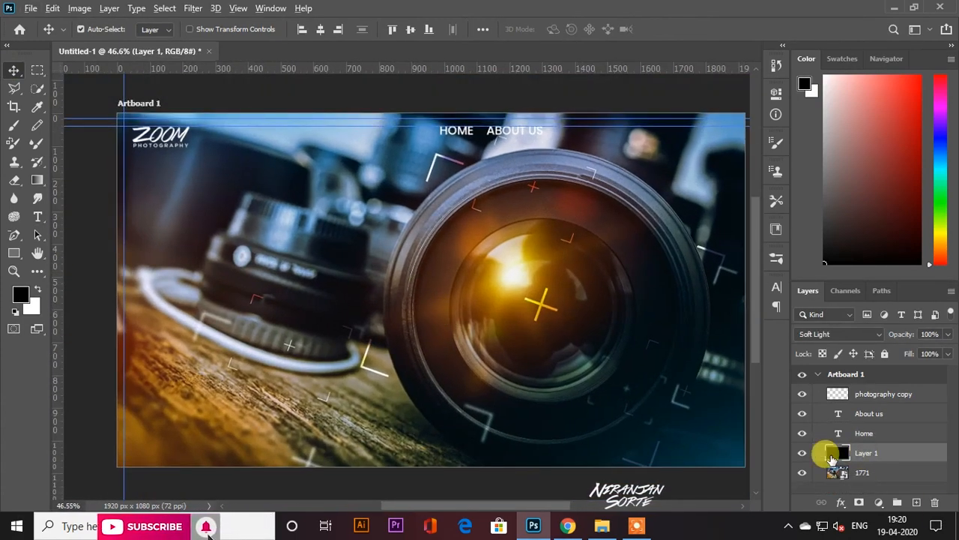
{"action": "key", "text": "alt+BackSpace"}
{"action": "left_click", "coordinate": [947, 353]}
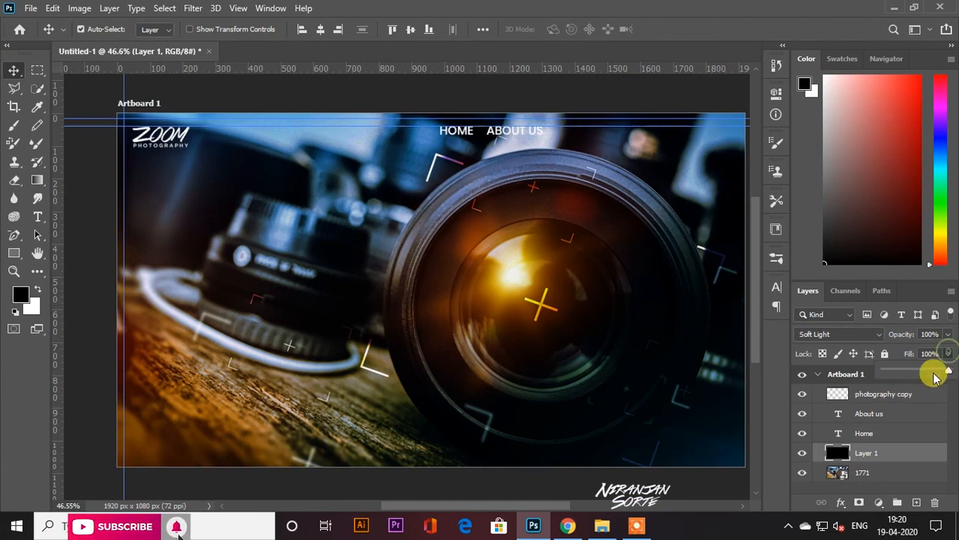
{"action": "left_click_drag", "start_coordinate": [922, 372], "coordinate": [916, 372]}
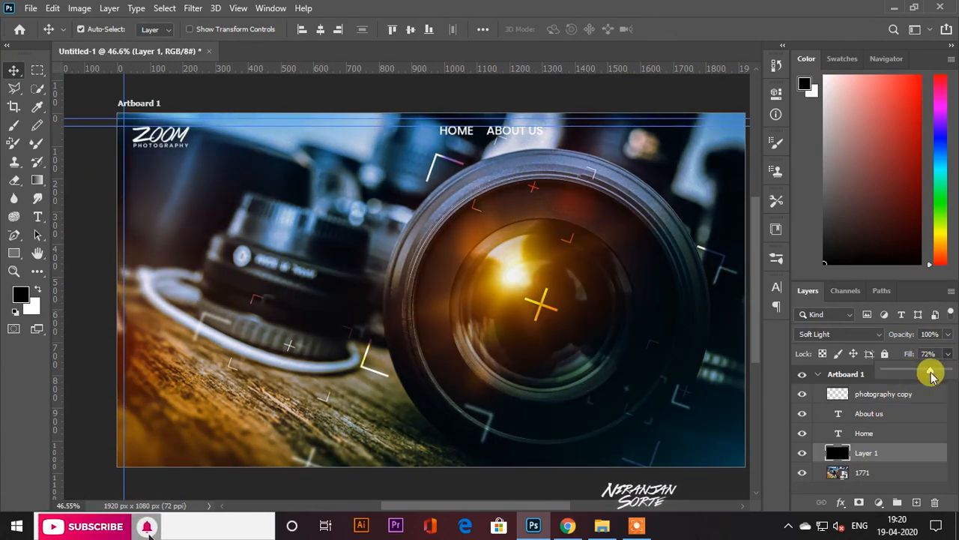
Step: Shorten the ABOUT US text to ABOUT
{"action": "scroll", "coordinate": [531, 120], "scroll_direction": "up", "scroll_amount": 3}
{"action": "left_click_drag", "start_coordinate": [578, 139], "coordinate": [299, 174]}
{"action": "scroll", "coordinate": [446, 154], "scroll_direction": "up", "scroll_amount": 3}
{"action": "left_click_drag", "start_coordinate": [86, 184], "coordinate": [397, 212]}
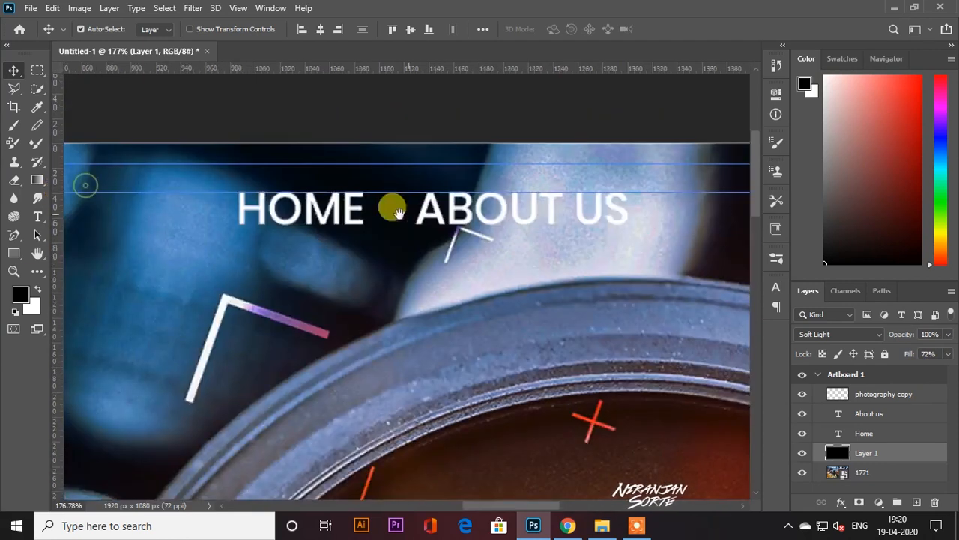
{"action": "left_click", "coordinate": [37, 217]}
{"action": "left_click_drag", "start_coordinate": [557, 205], "coordinate": [719, 210]}
{"action": "key", "text": "BackSpace"}
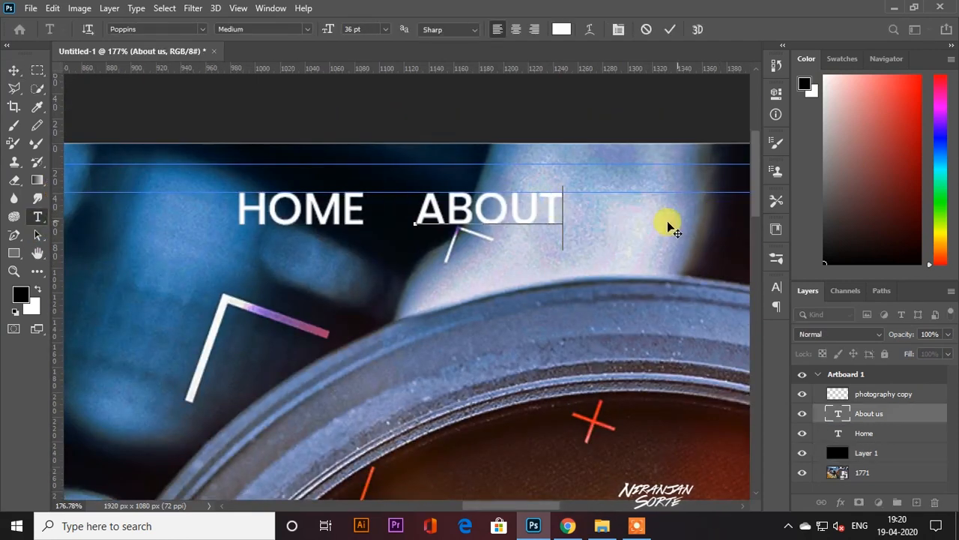
Step: Duplicate the ABOUT text and place the copy farther right on the same line
{"action": "left_click", "coordinate": [13, 68]}
{"action": "left_click_drag", "start_coordinate": [439, 210], "coordinate": [446, 209]}
{"action": "left_click_drag", "start_coordinate": [554, 205], "coordinate": [609, 209]}
{"action": "left_click_drag", "start_coordinate": [285, 233], "coordinate": [368, 217]}
Step: Distribute the HOME text and both ABOUT texts evenly in the horizontal direction
{"action": "left_click", "coordinate": [870, 413]}
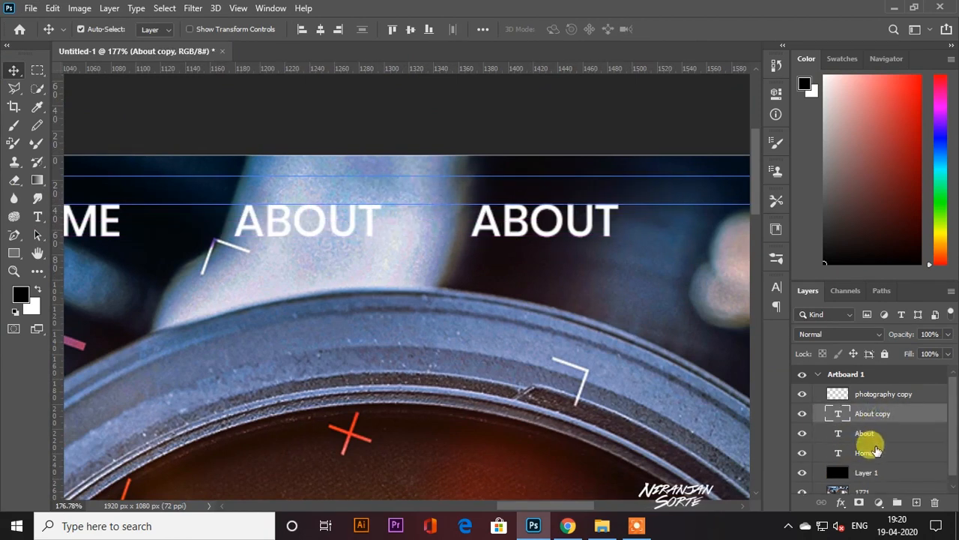
{"action": "left_click", "coordinate": [846, 456], "text": "shift"}
{"action": "left_click", "coordinate": [317, 33]}
{"action": "key", "text": "ctrl+z"}
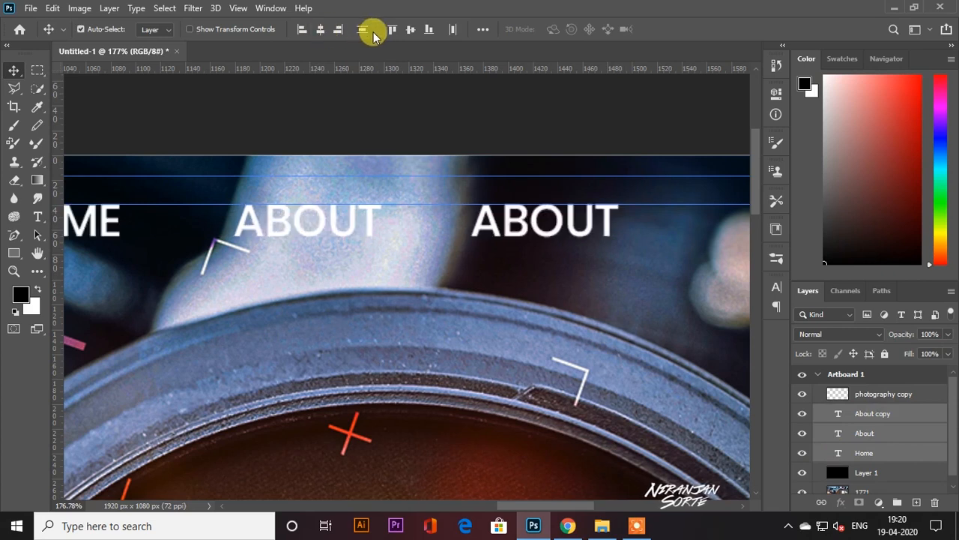
{"action": "left_click", "coordinate": [448, 31]}
{"action": "left_click", "coordinate": [331, 31]}
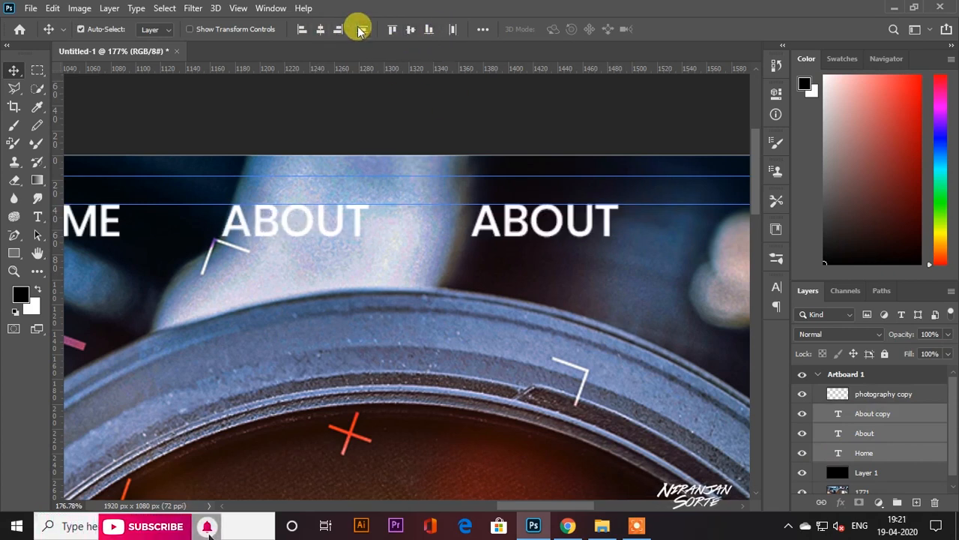
Step: Set the Fill of the black layer above the photo to 100%
{"action": "scroll", "coordinate": [448, 201], "scroll_direction": "down", "scroll_amount": 5}
{"action": "left_click", "coordinate": [433, 156]}
{"action": "scroll", "coordinate": [374, 213], "scroll_direction": "up", "scroll_amount": 4}
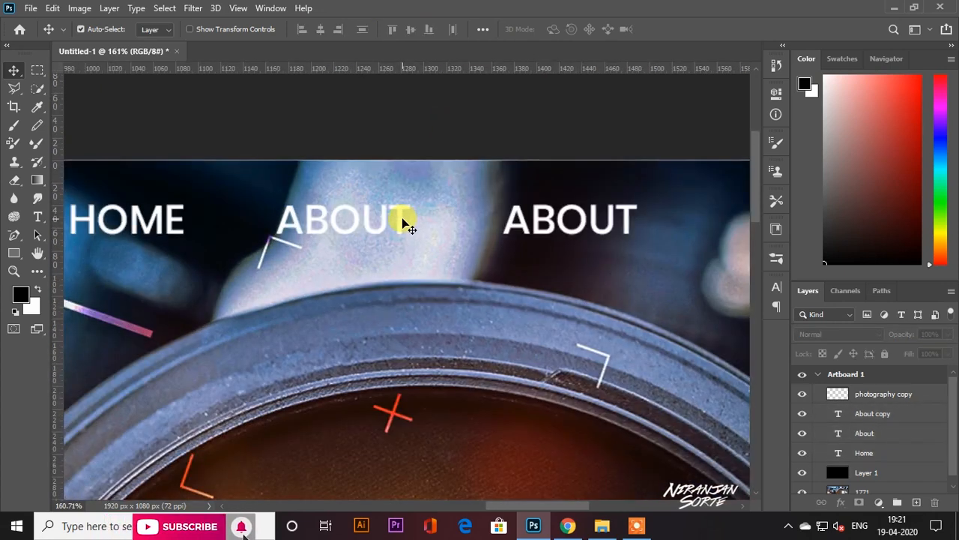
{"action": "left_click", "coordinate": [428, 235]}
{"action": "scroll", "coordinate": [427, 234], "scroll_direction": "down", "scroll_amount": 10}
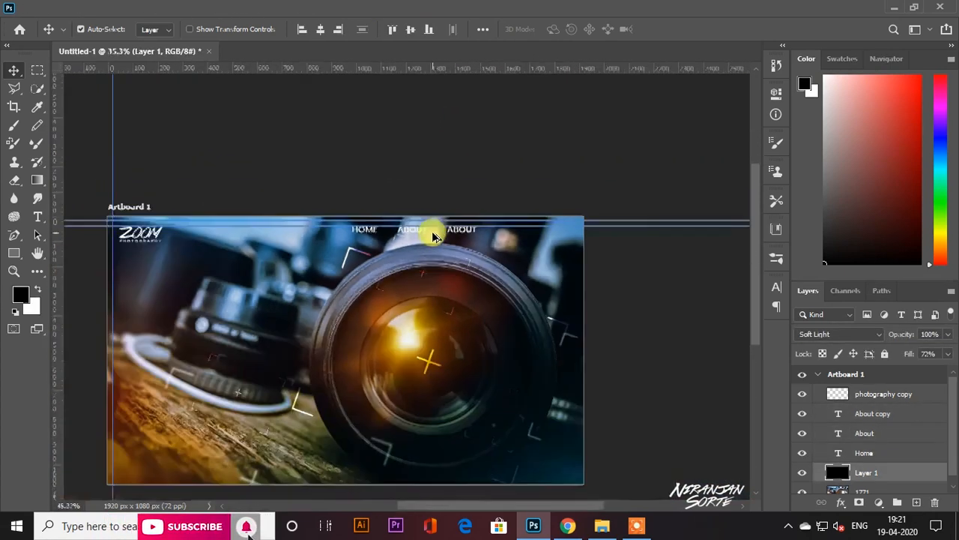
{"action": "left_click", "coordinate": [948, 353]}
{"action": "left_click_drag", "start_coordinate": [930, 370], "coordinate": [953, 371]}
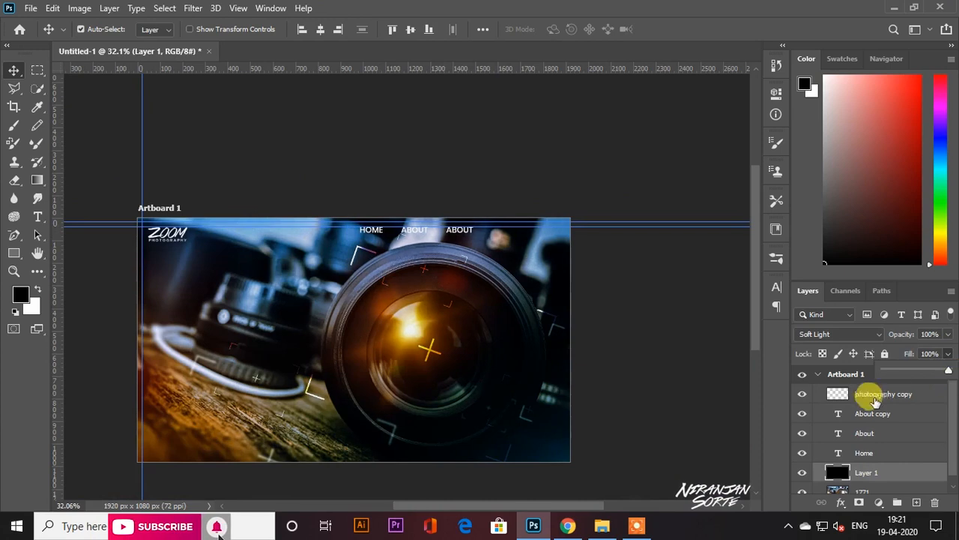
Step: Try moving the HOME text away from the two ABOUT texts, towards the logo
{"action": "scroll", "coordinate": [837, 455], "scroll_direction": "down", "scroll_amount": 1}
{"action": "scroll", "coordinate": [437, 262], "scroll_direction": "up", "scroll_amount": 6}
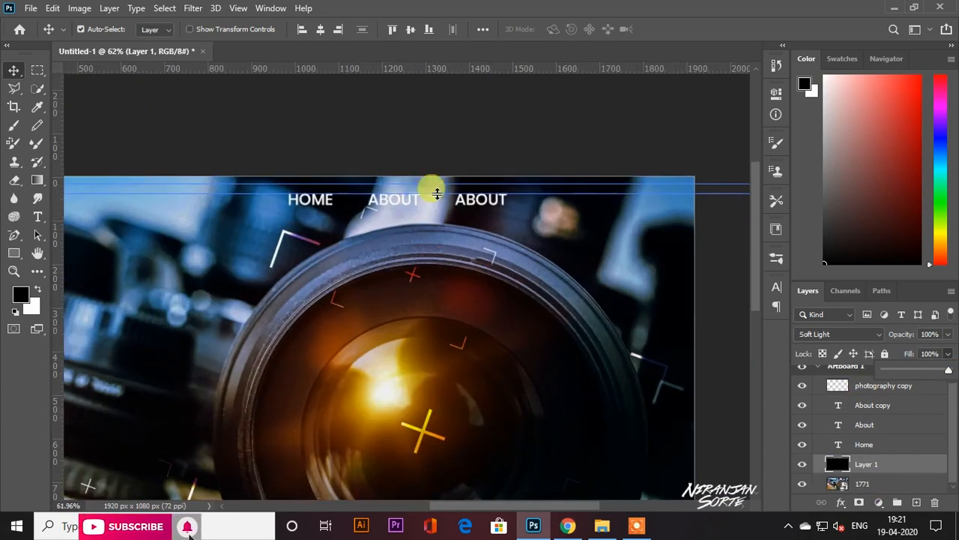
{"action": "left_click_drag", "start_coordinate": [486, 193], "coordinate": [563, 201]}
{"action": "left_click_drag", "start_coordinate": [374, 205], "coordinate": [184, 204]}
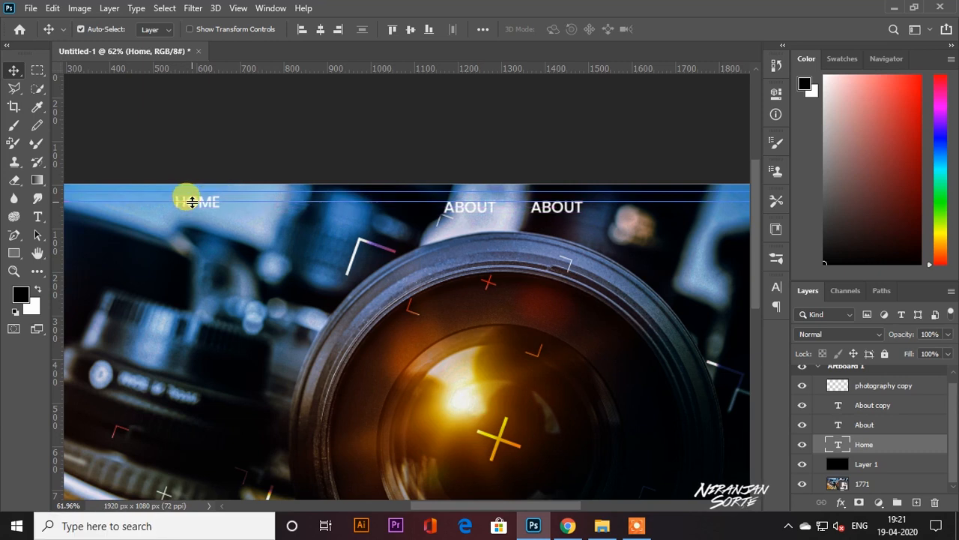
{"action": "left_click_drag", "start_coordinate": [508, 229], "coordinate": [455, 224]}
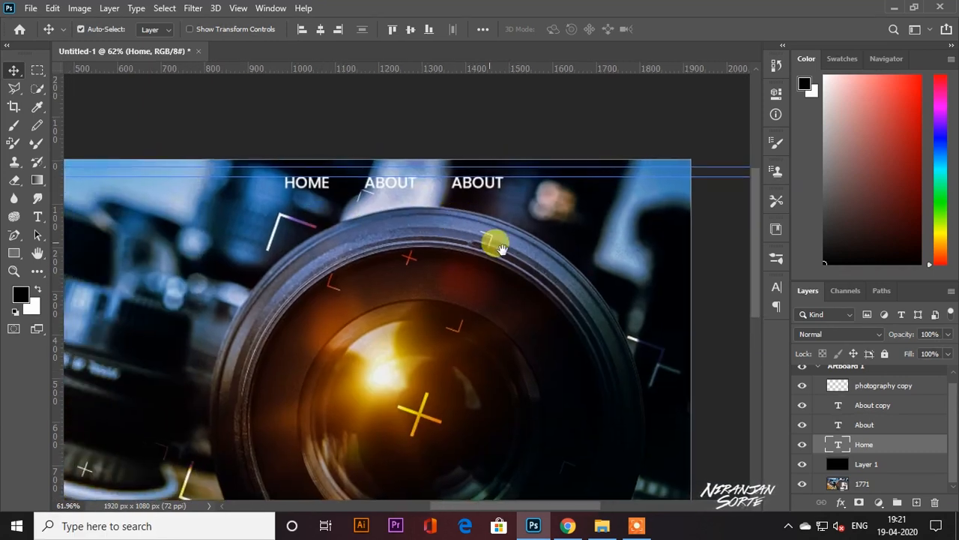
Step: Set the black layer's blending mode to Normal
{"action": "left_click", "coordinate": [864, 463]}
{"action": "left_click", "coordinate": [858, 333]}
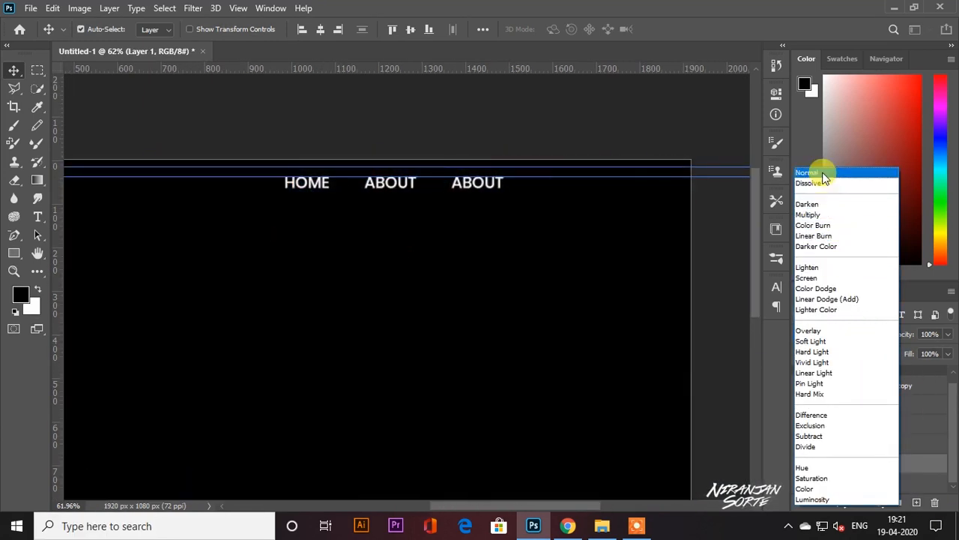
{"action": "left_click", "coordinate": [822, 173]}
{"action": "key", "text": "ctrl+0"}
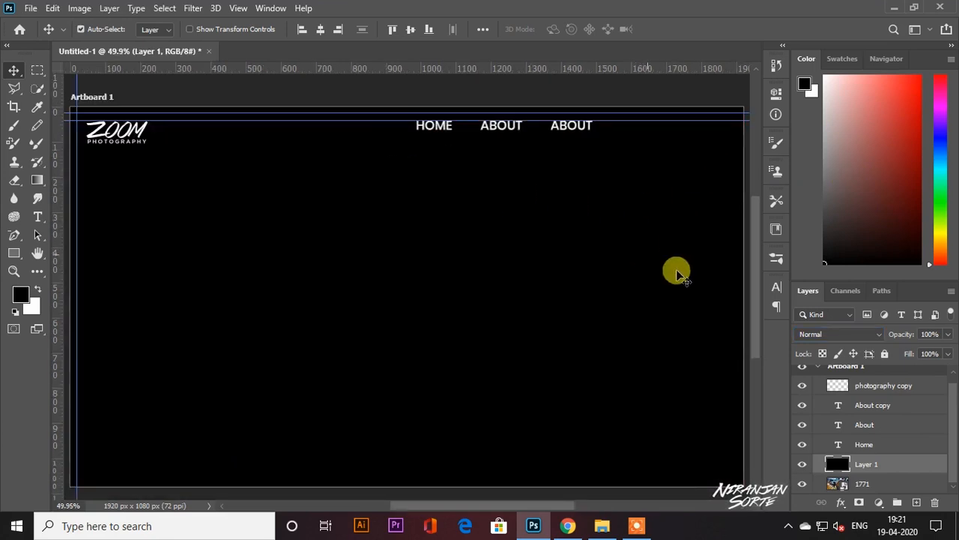
Step: Mask the black layer with a soft 900 px brush, painting black over the lens to reveal the photo underneath
{"action": "left_click", "coordinate": [14, 125]}
{"action": "left_click", "coordinate": [367, 282]}
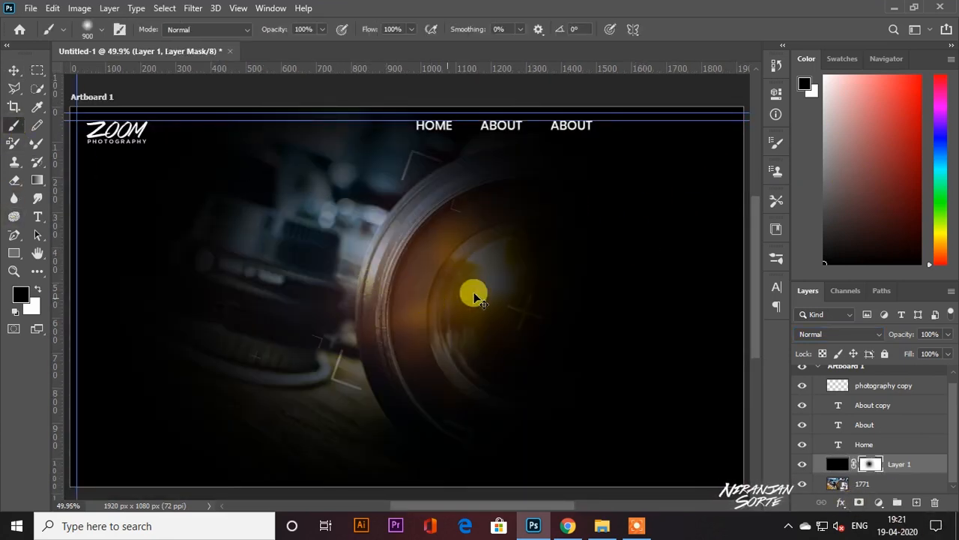
{"action": "key", "text": "ctrl+z"}
{"action": "left_click", "coordinate": [504, 277]}
{"action": "left_click", "coordinate": [527, 299]}
{"action": "left_click", "coordinate": [541, 320]}
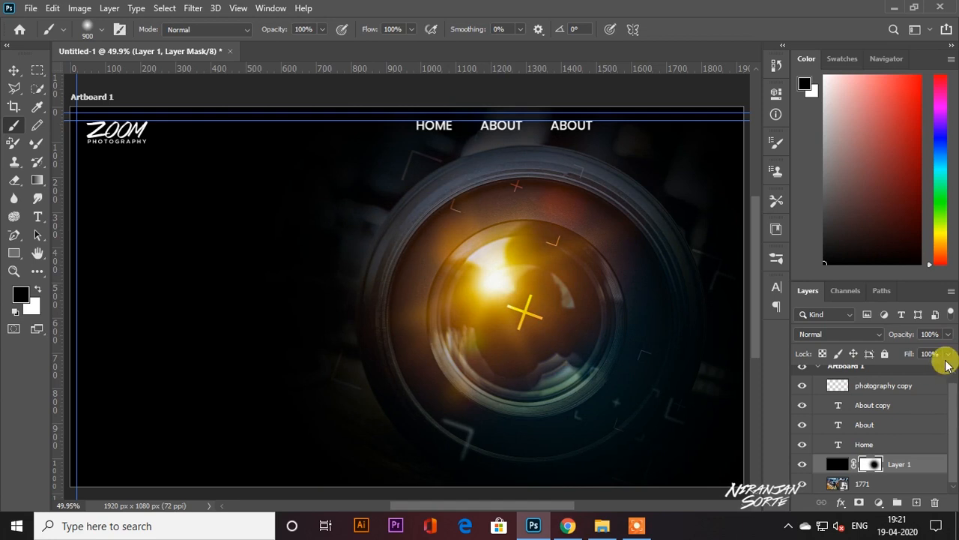
Step: Set the Fill of the masked black layer to 67%
{"action": "left_click_drag", "start_coordinate": [922, 373], "coordinate": [928, 372]}
{"action": "left_click", "coordinate": [416, 221]}
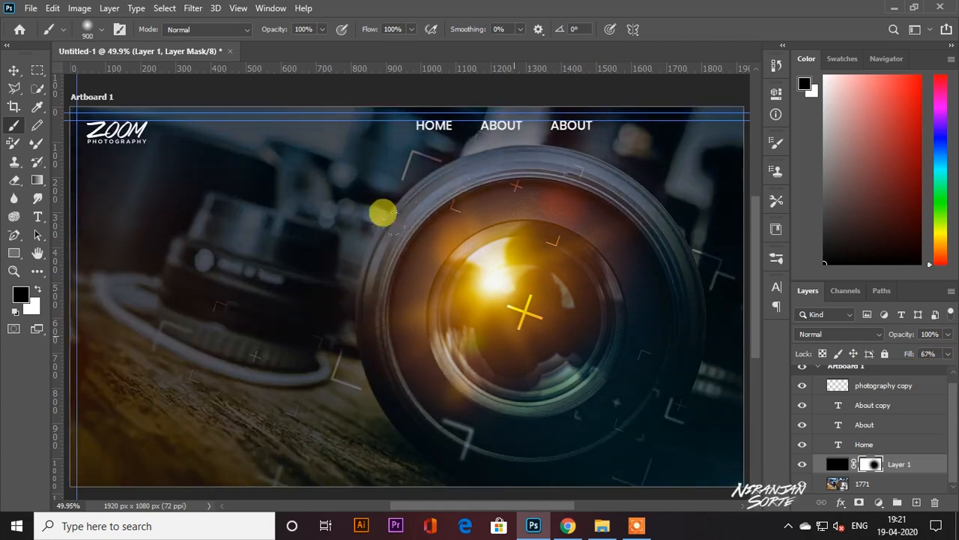
{"action": "left_click", "coordinate": [14, 69]}
{"action": "left_click", "coordinate": [257, 93]}
Step: Replace the second ABOUT text in the navigation menu with PORTFOLIO
{"action": "left_click", "coordinate": [38, 217]}
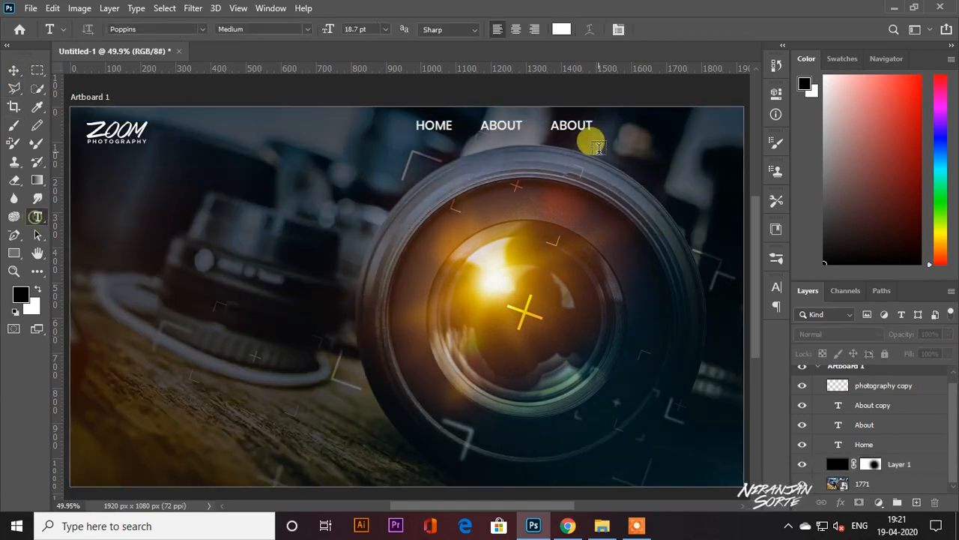
{"action": "scroll", "coordinate": [570, 140], "scroll_direction": "up", "scroll_amount": 3}
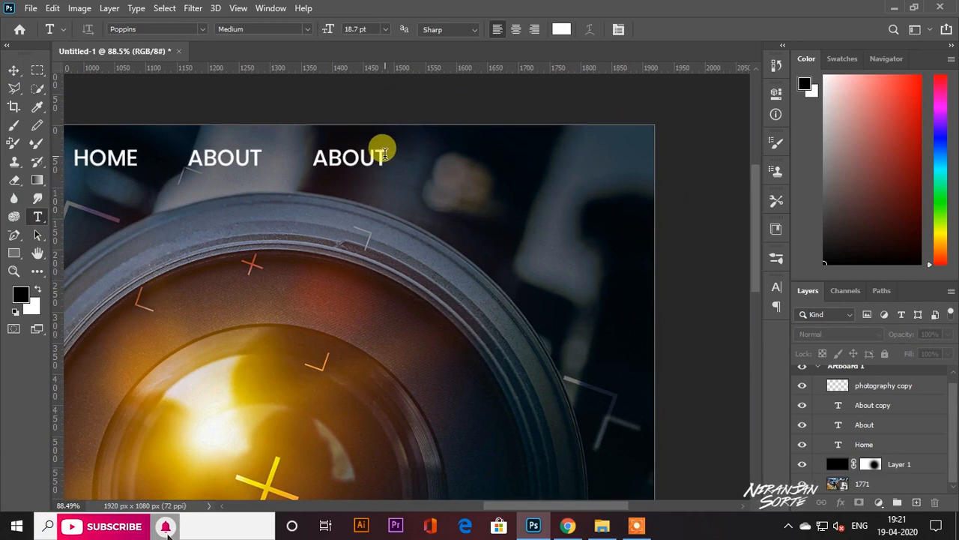
{"action": "left_click_drag", "start_coordinate": [384, 154], "coordinate": [311, 157]}
{"action": "type", "text": "PORTFOLIO"}
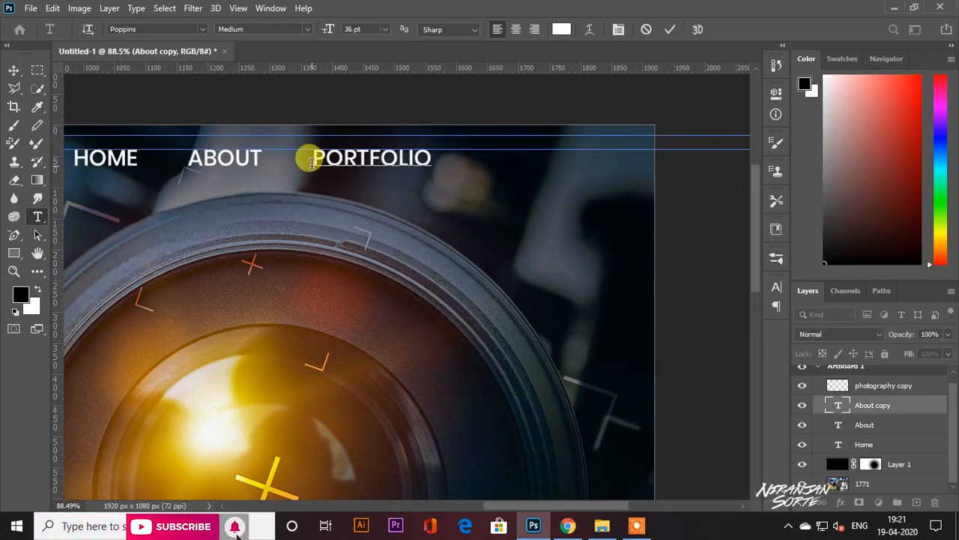
Step: Duplicate the PORTFOLIO text further along the menu line and nudge the original slightly towards ABOUT
{"action": "left_click", "coordinate": [13, 70]}
{"action": "left_click_drag", "start_coordinate": [428, 161], "coordinate": [591, 166]}
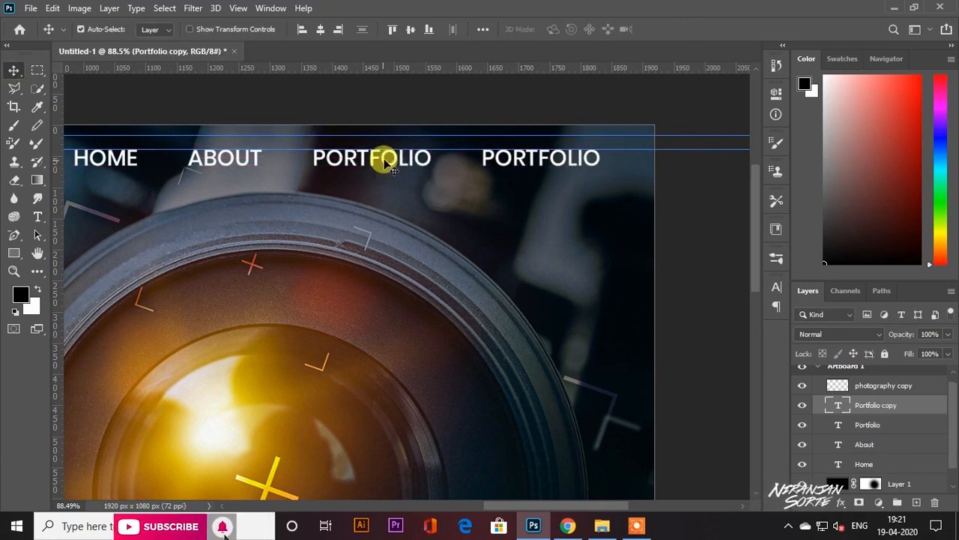
{"action": "left_click_drag", "start_coordinate": [422, 166], "coordinate": [420, 167]}
Step: Distribute the HOME, ABOUT and both PORTFOLIO texts evenly in the horizontal direction
{"action": "left_click", "coordinate": [877, 404]}
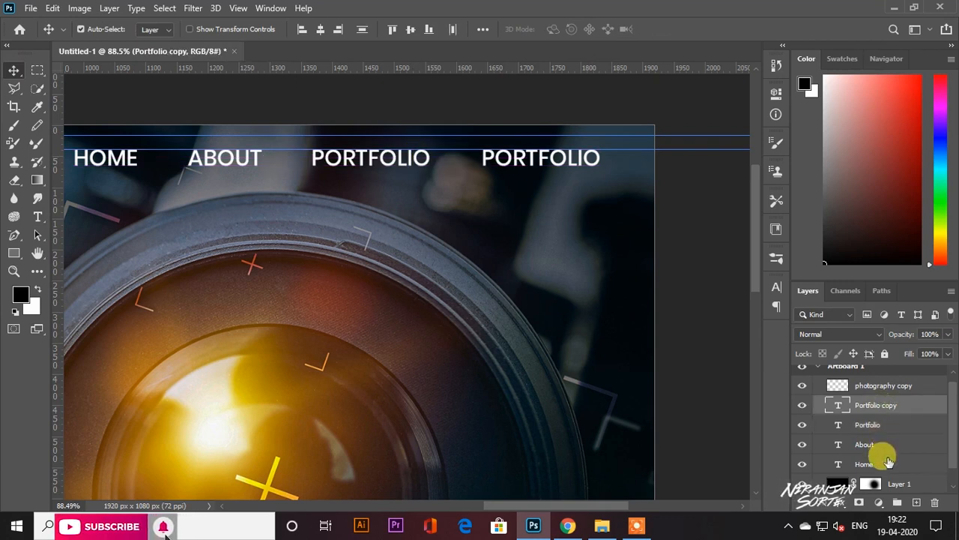
{"action": "left_click", "coordinate": [888, 461], "text": "shift"}
{"action": "left_click", "coordinate": [320, 30]}
{"action": "key", "text": "ctrl+z"}
{"action": "left_click", "coordinate": [452, 30]}
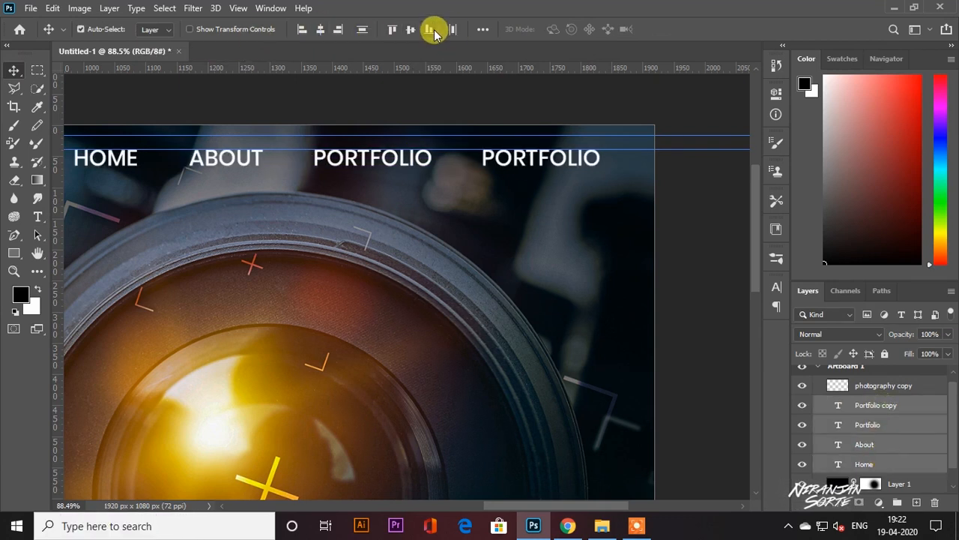
Step: Try aligning the four menu texts by their horizontal centers and by their left edges, undoing each attempt
{"action": "left_click", "coordinate": [321, 32]}
{"action": "key", "text": "ctrl+z"}
{"action": "left_click", "coordinate": [302, 30]}
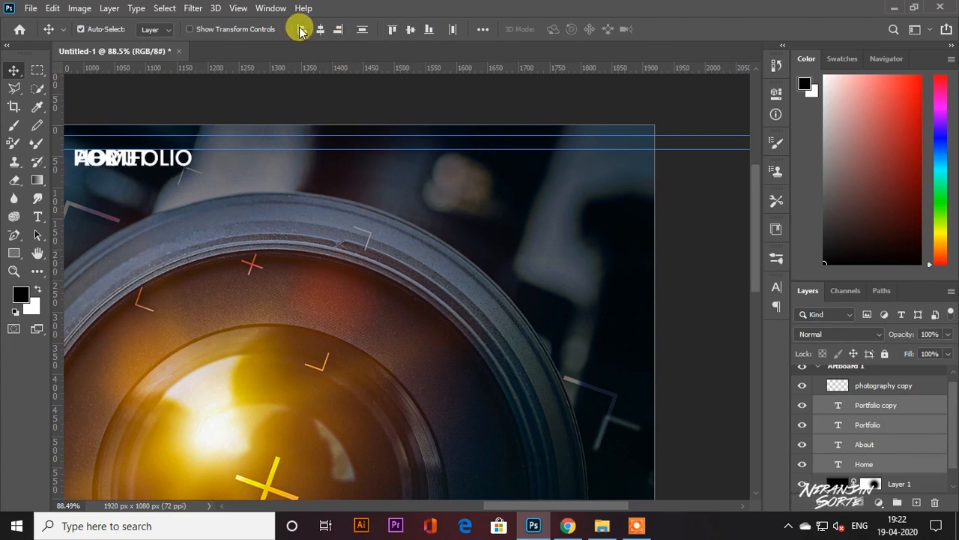
{"action": "key", "text": "ctrl+z"}
{"action": "left_click", "coordinate": [546, 111]}
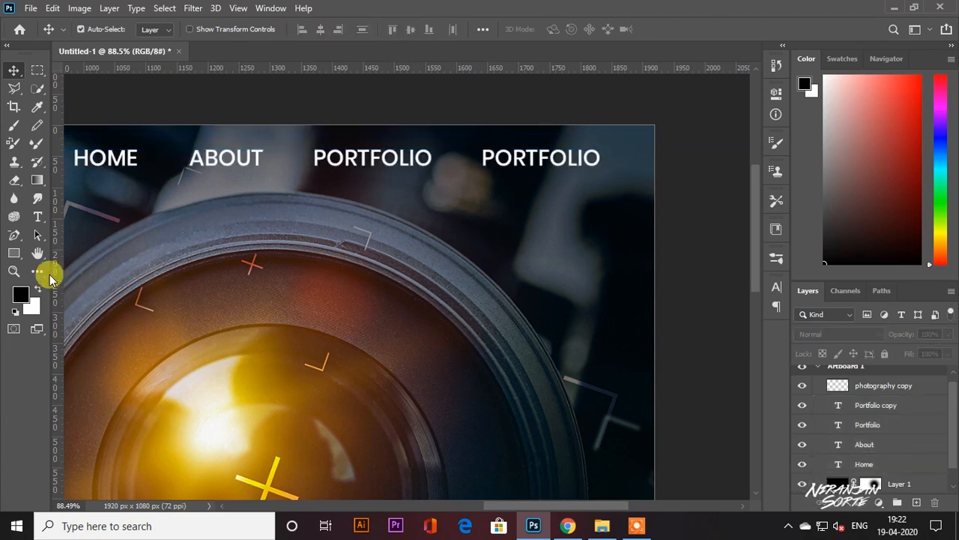
Step: Replace the last PORTFOLIO text in the menu with CONTACT
{"action": "left_click", "coordinate": [37, 217]}
{"action": "double_click", "coordinate": [516, 156]}
{"action": "type", "text": "CONTACT"}
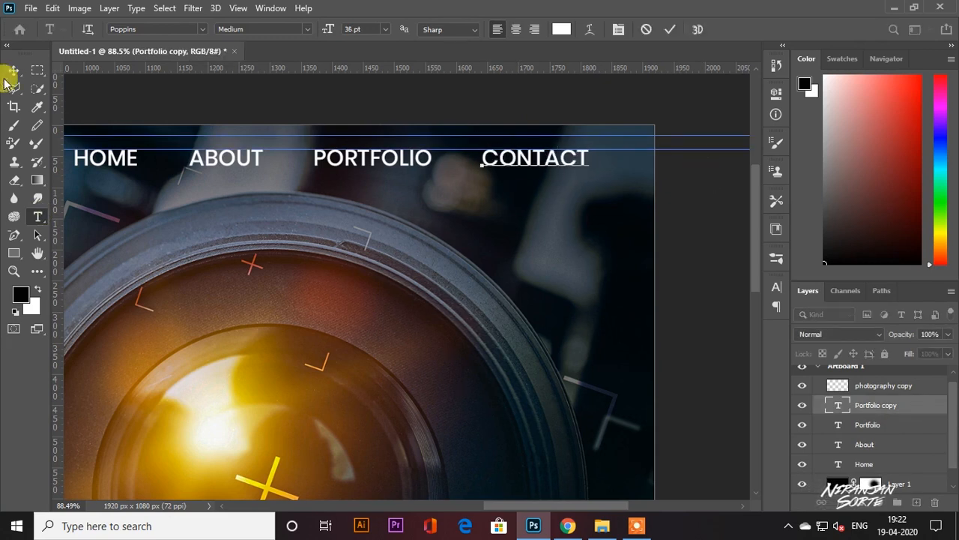
{"action": "left_click", "coordinate": [13, 69]}
{"action": "key", "text": "ctrl+0"}
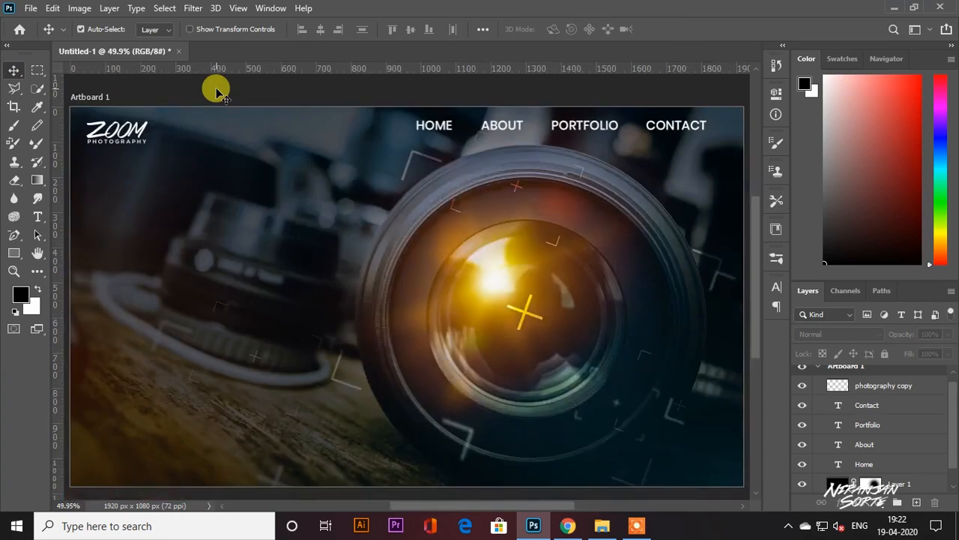
Step: Group the masked black layer and the 1771 photo layer together
{"action": "left_click", "coordinate": [866, 390]}
{"action": "left_click", "coordinate": [873, 405]}
{"action": "left_click", "coordinate": [886, 465]}
{"action": "scroll", "coordinate": [888, 465], "scroll_direction": "down", "scroll_amount": 1}
{"action": "left_click", "coordinate": [892, 465]}
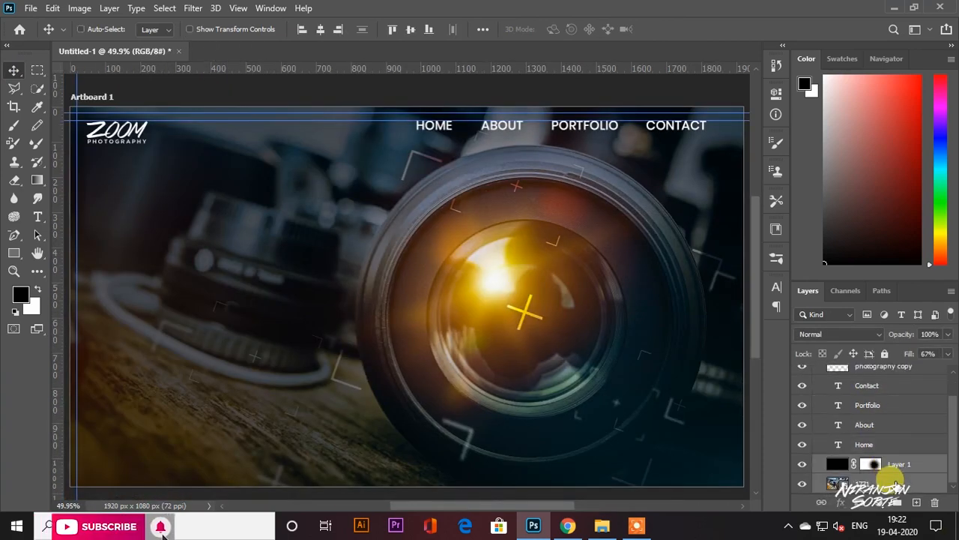
{"action": "key", "text": "ctrl+g"}
Step: Group the logo layer with the four menu text layers and check the group by toggling its visibility
{"action": "left_click", "coordinate": [888, 465]}
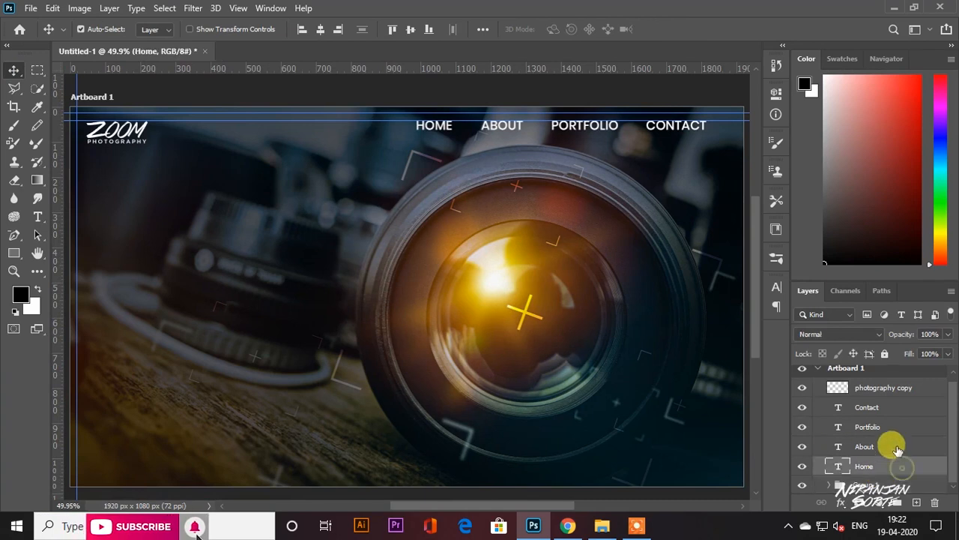
{"action": "left_click", "coordinate": [884, 387], "text": "shift"}
{"action": "key", "text": "ctrl+g"}
{"action": "left_click", "coordinate": [800, 394]}
{"action": "left_click", "coordinate": [799, 394]}
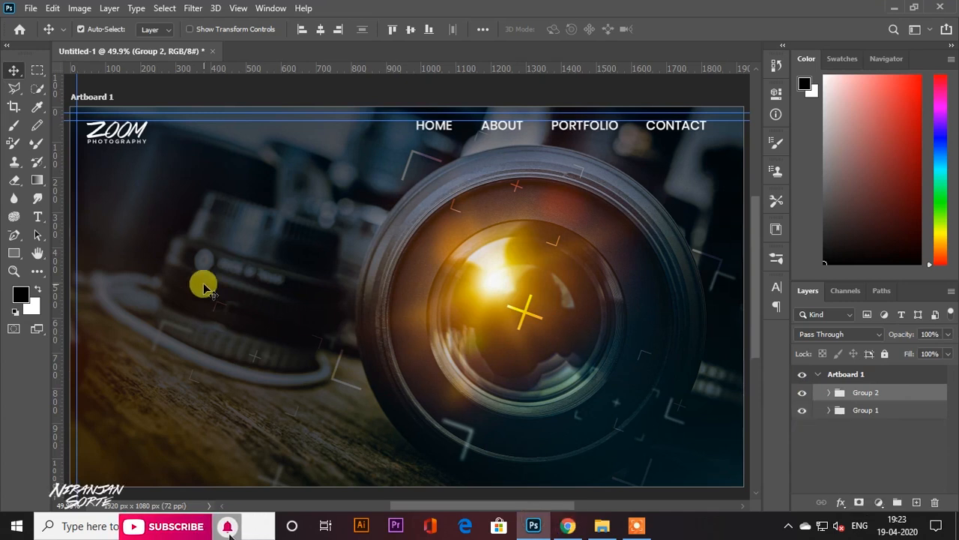
Step: Add the quote “In photography there is a reality so subtle that it becomes more real than reality.” as text over the photo
{"action": "left_click", "coordinate": [253, 298]}
{"action": "left_click", "coordinate": [37, 216]}
{"action": "left_click", "coordinate": [222, 261]}
{"action": "type", "text": "IN PHOTOGRAPHY THERE IS A REALITY SO SUBTLE THAT IT BECOMES MORE REAL THAN REALITY."}
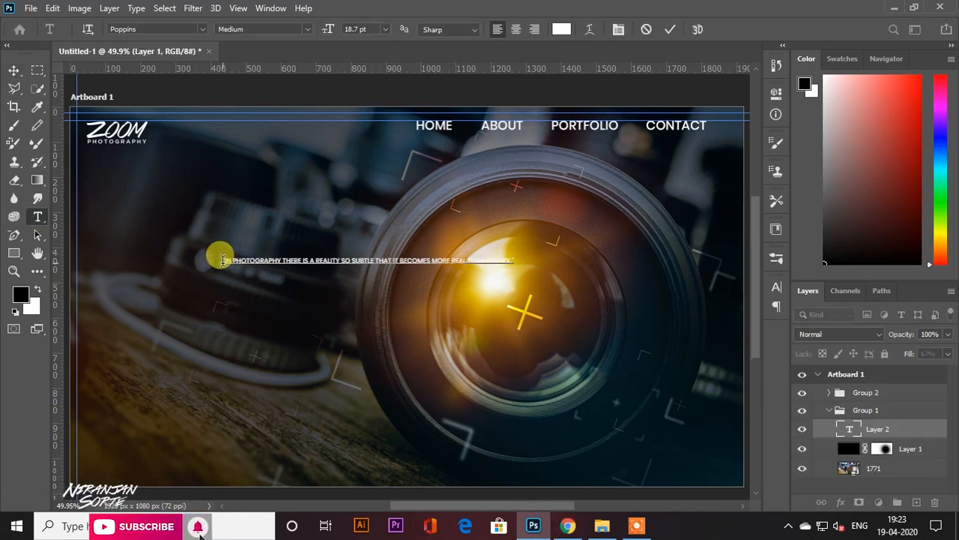
Step: Set the whole quote to 36 pt and turn off All Caps for it
{"action": "left_click_drag", "start_coordinate": [224, 260], "coordinate": [696, 275]}
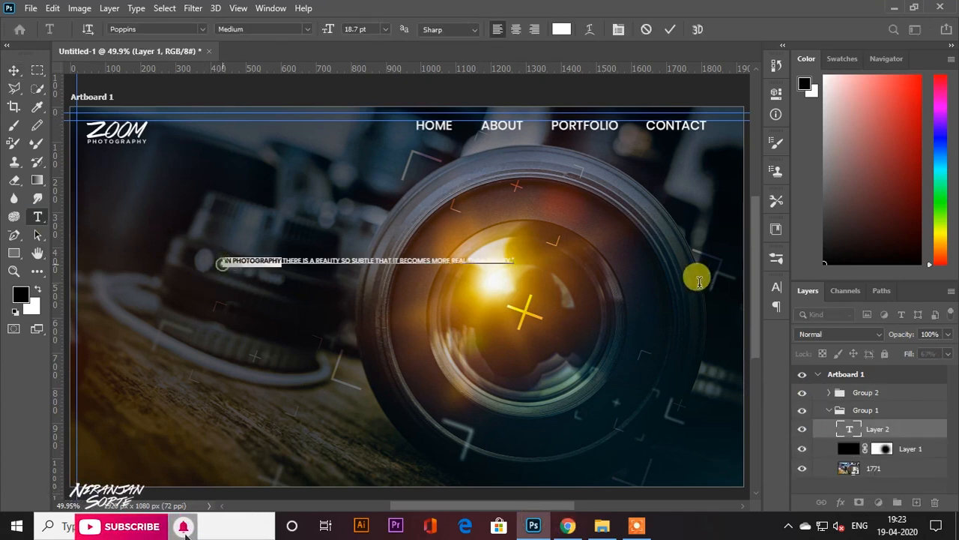
{"action": "left_click", "coordinate": [383, 28]}
{"action": "left_click", "coordinate": [367, 178]}
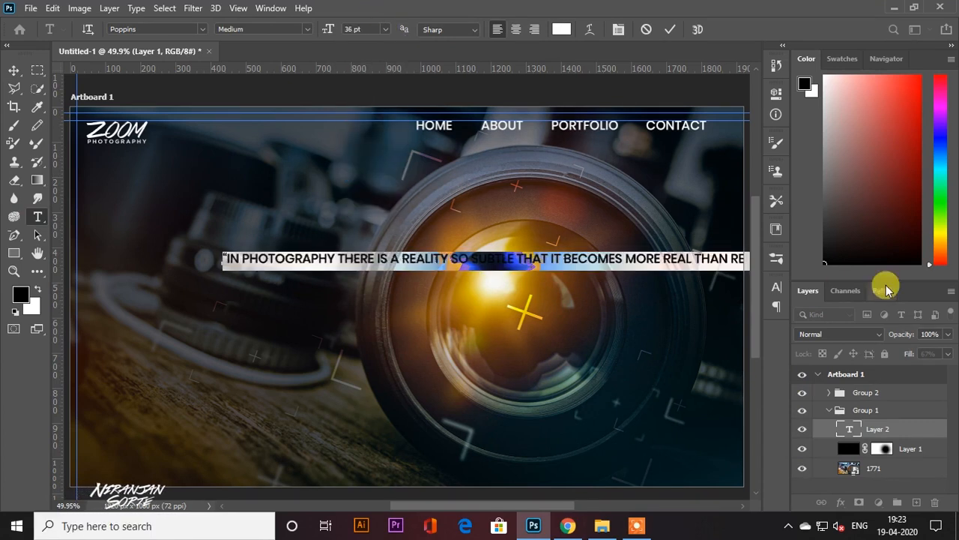
{"action": "left_click", "coordinate": [776, 285]}
{"action": "left_click", "coordinate": [659, 385]}
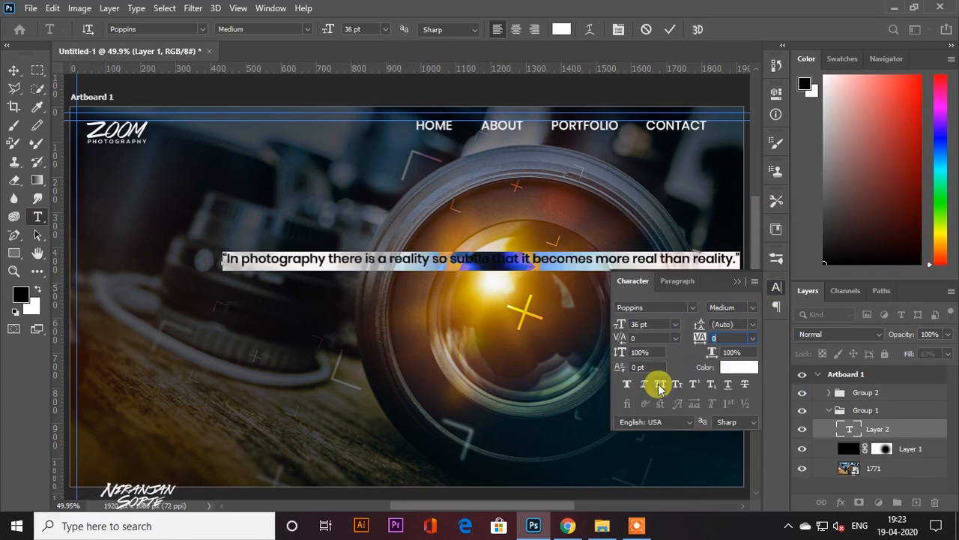
{"action": "left_click", "coordinate": [738, 282]}
Step: Break the quote into four lines, with line breaks after “photography”, “subtle” and “more”
{"action": "left_click", "coordinate": [282, 261]}
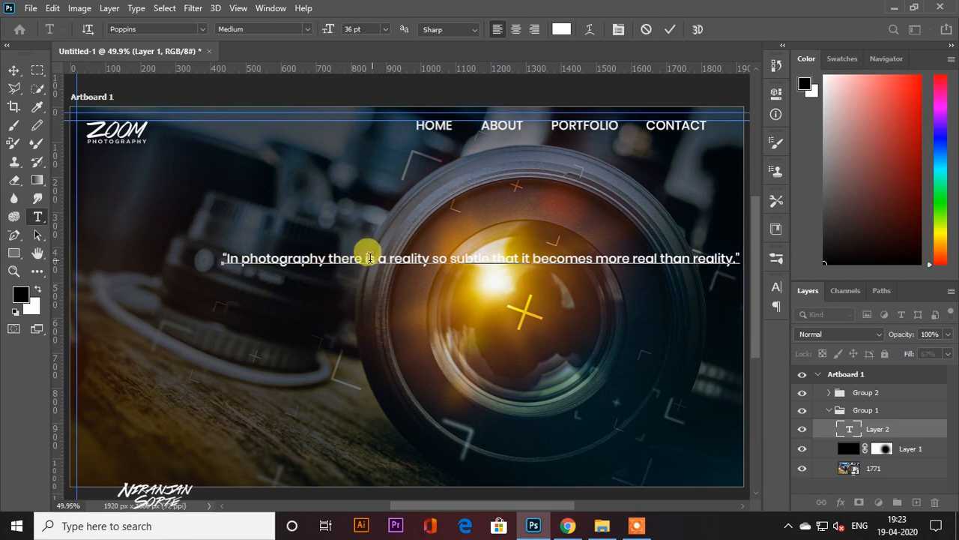
{"action": "key", "text": "Return"}
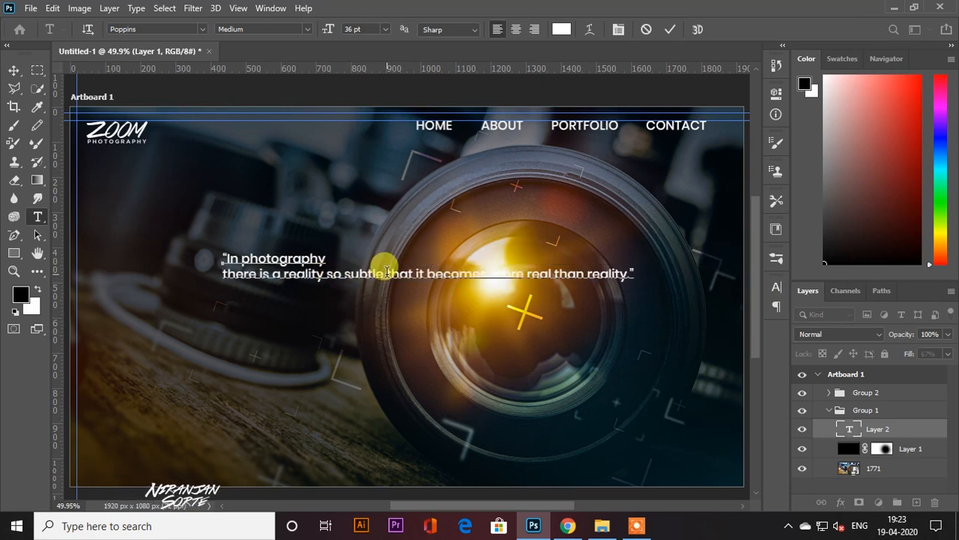
{"action": "key", "text": "Return"}
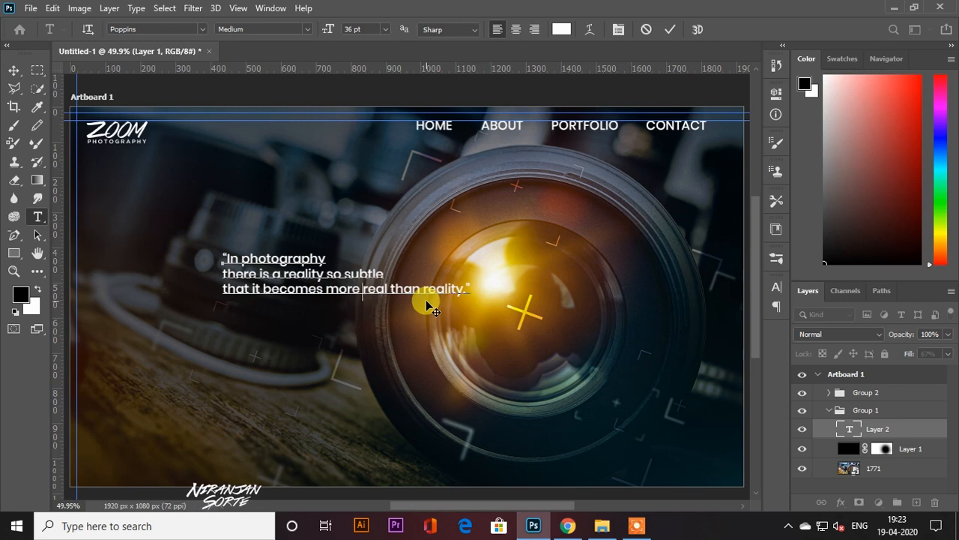
Step: Set the font size of the entire quote to 60 pt
{"action": "key", "text": "ctrl+a"}
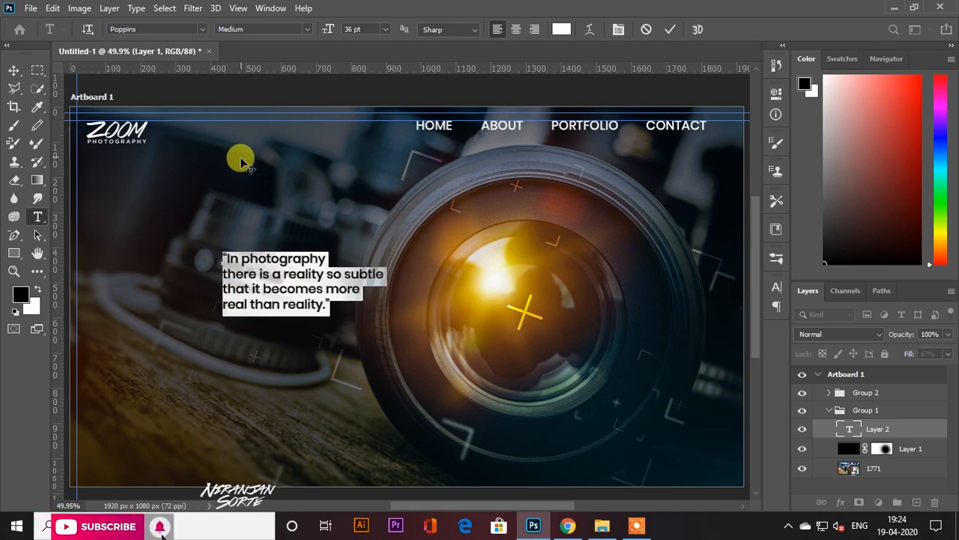
{"action": "left_click", "coordinate": [202, 30]}
{"action": "left_click", "coordinate": [221, 71]}
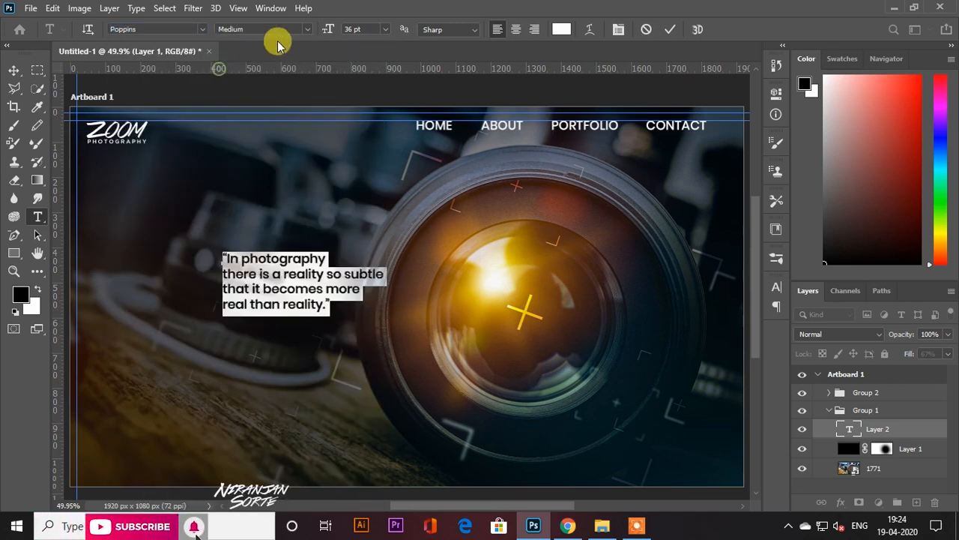
{"action": "left_click", "coordinate": [384, 29]}
{"action": "left_click", "coordinate": [361, 187]}
{"action": "left_click", "coordinate": [385, 30]}
{"action": "left_click", "coordinate": [365, 198]}
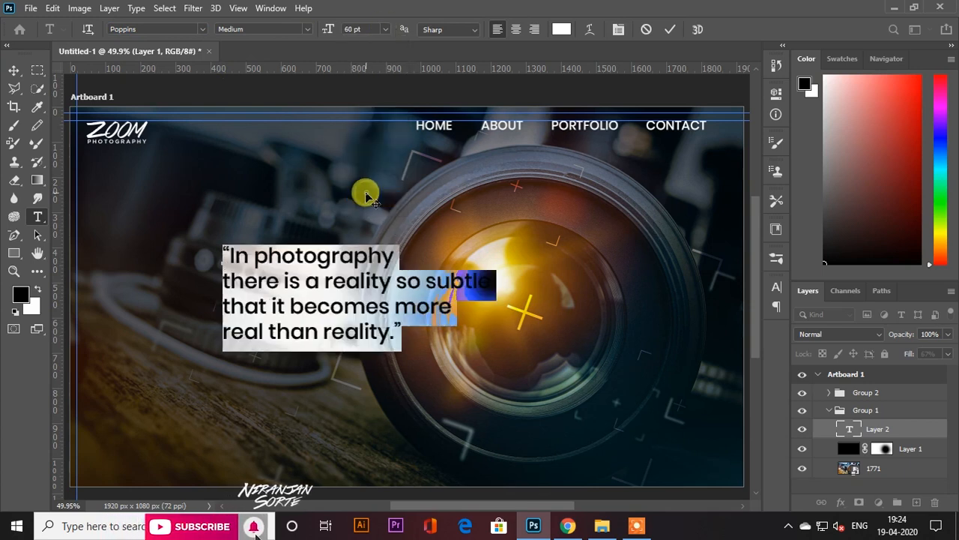
Step: Move the quote to the artboard's lower-left area, flush with the vertical guide, and show the Navigator preview
{"action": "left_click", "coordinate": [14, 70]}
{"action": "left_click_drag", "start_coordinate": [293, 281], "coordinate": [154, 363]}
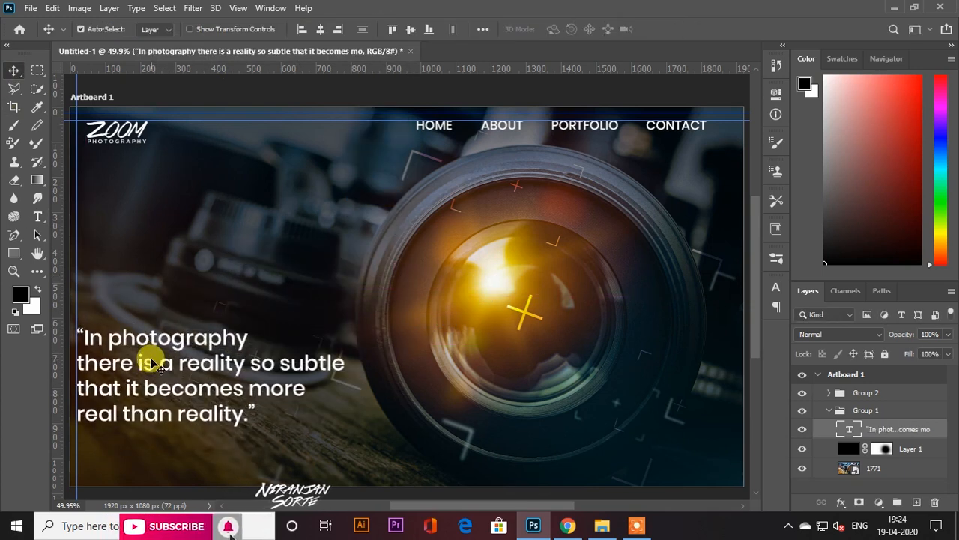
{"action": "left_click", "coordinate": [886, 59]}
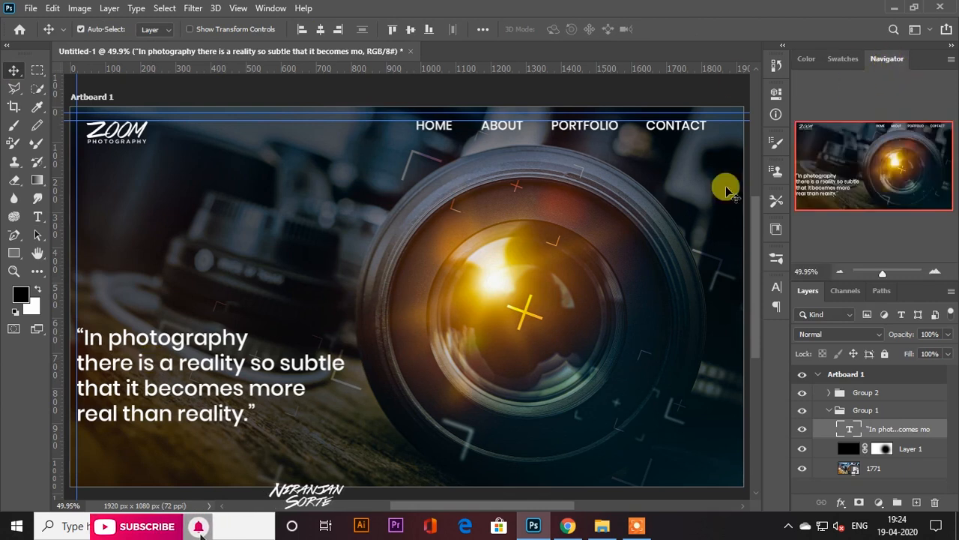
Step: Set the font size of the HOME menu text to 30 pt
{"action": "left_click", "coordinate": [37, 216]}
{"action": "left_click", "coordinate": [12, 70]}
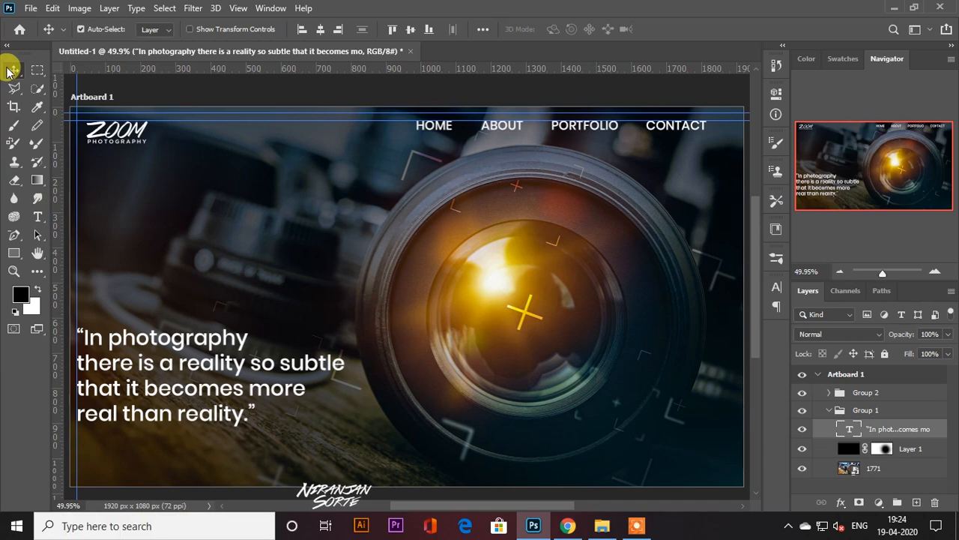
{"action": "left_click", "coordinate": [38, 217]}
{"action": "double_click", "coordinate": [431, 126]}
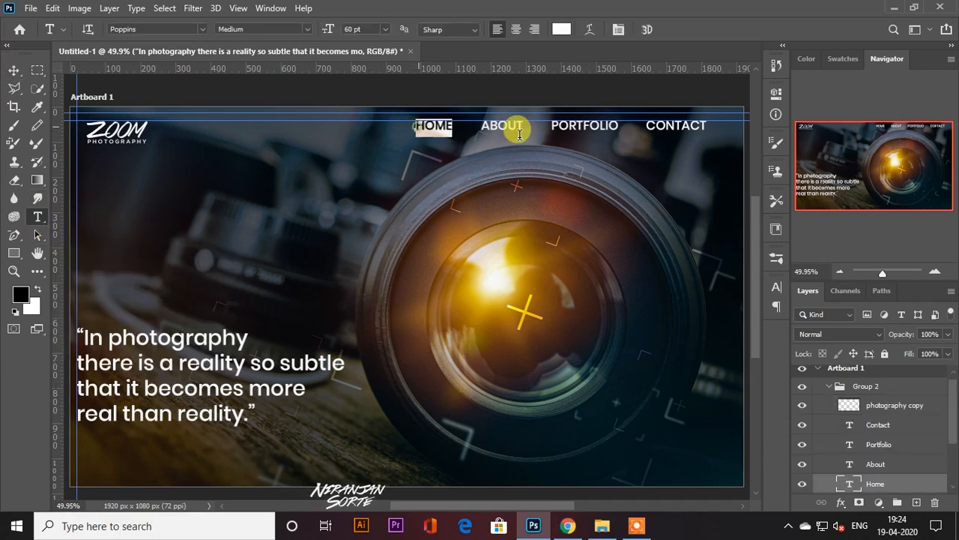
{"action": "left_click", "coordinate": [383, 30]}
{"action": "left_click", "coordinate": [367, 155]}
{"action": "left_click", "coordinate": [384, 30]}
{"action": "left_click", "coordinate": [366, 154]}
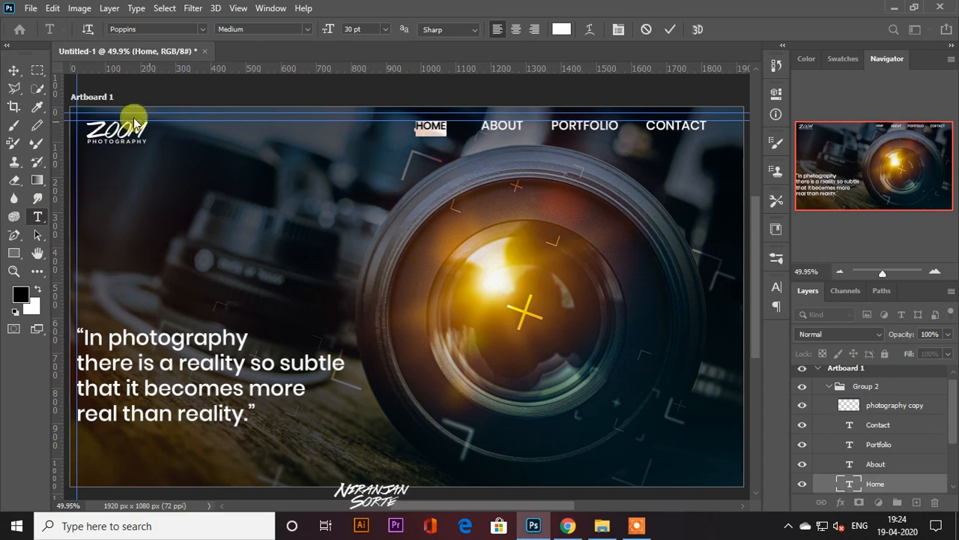
{"action": "left_click", "coordinate": [13, 70]}
Step: Set the font size of the ABOUT menu text to 30 pt
{"action": "scroll", "coordinate": [477, 110], "scroll_direction": "up", "scroll_amount": 2}
{"action": "scroll", "coordinate": [476, 110], "scroll_direction": "up", "scroll_amount": 4}
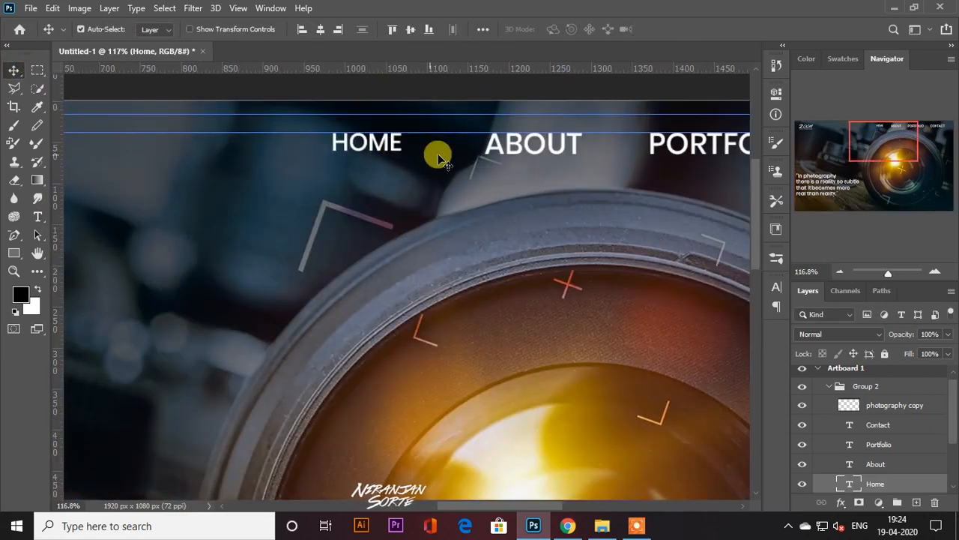
{"action": "left_click", "coordinate": [38, 217]}
{"action": "double_click", "coordinate": [497, 141]}
{"action": "left_click", "coordinate": [382, 29]}
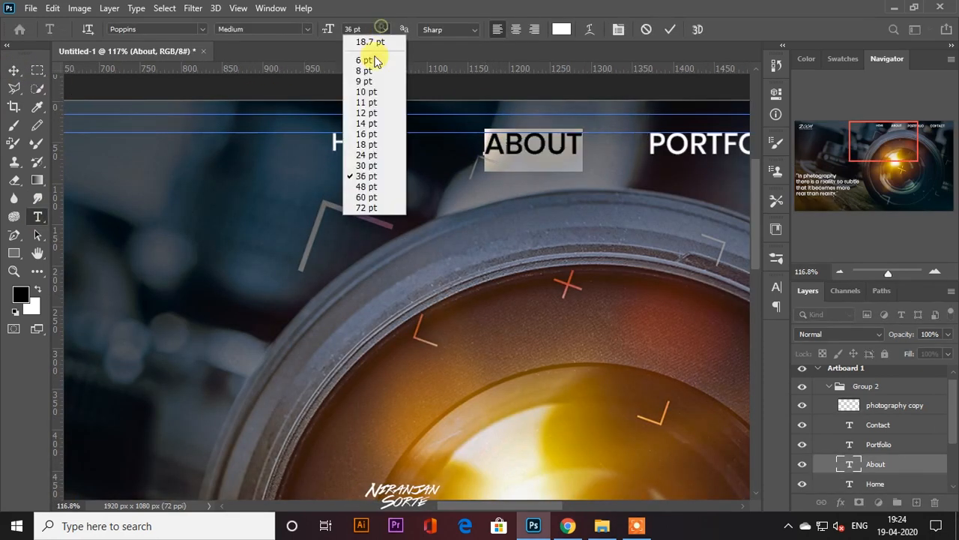
{"action": "left_click", "coordinate": [369, 166]}
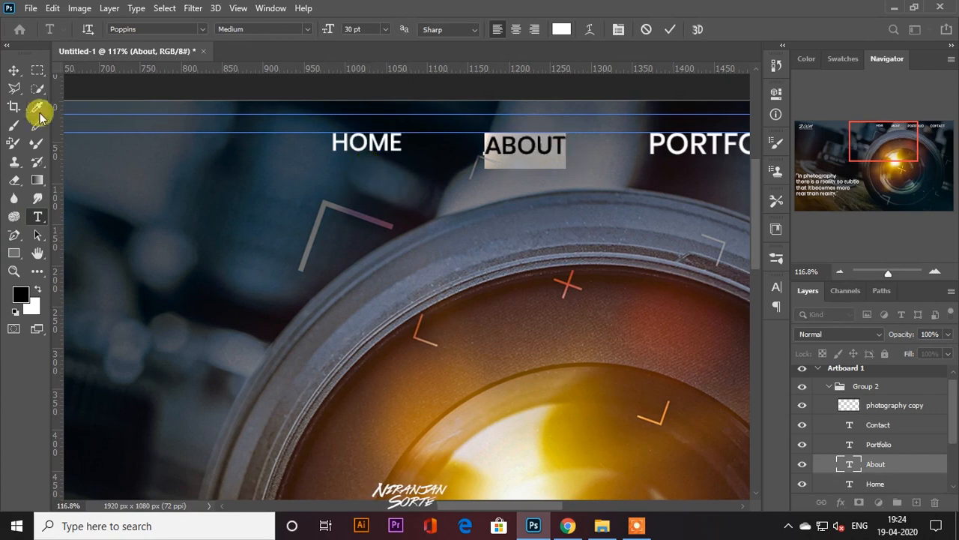
{"action": "left_click", "coordinate": [13, 70]}
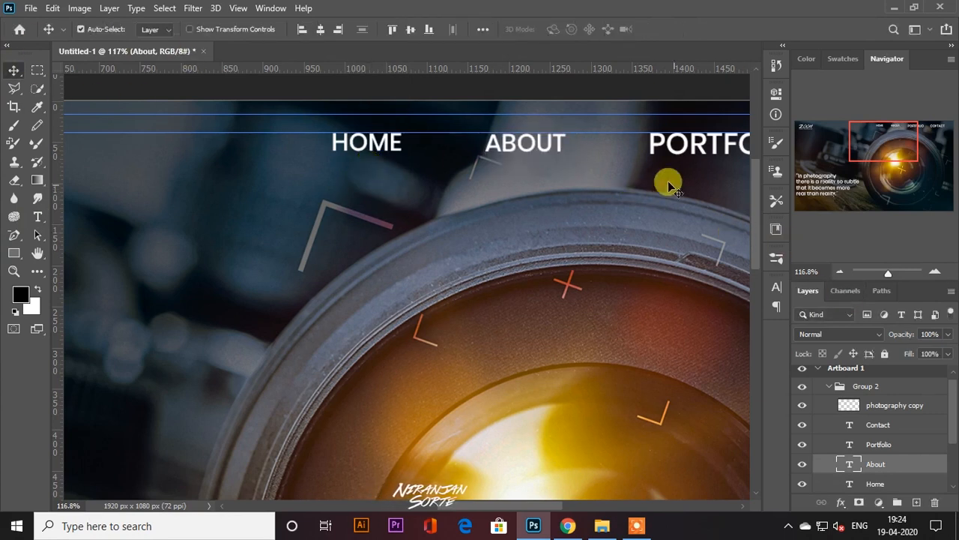
Step: Set the font size of the PORTFOLIO menu text to 30 pt
{"action": "left_click_drag", "start_coordinate": [575, 137], "coordinate": [338, 145]}
{"action": "left_click", "coordinate": [35, 216]}
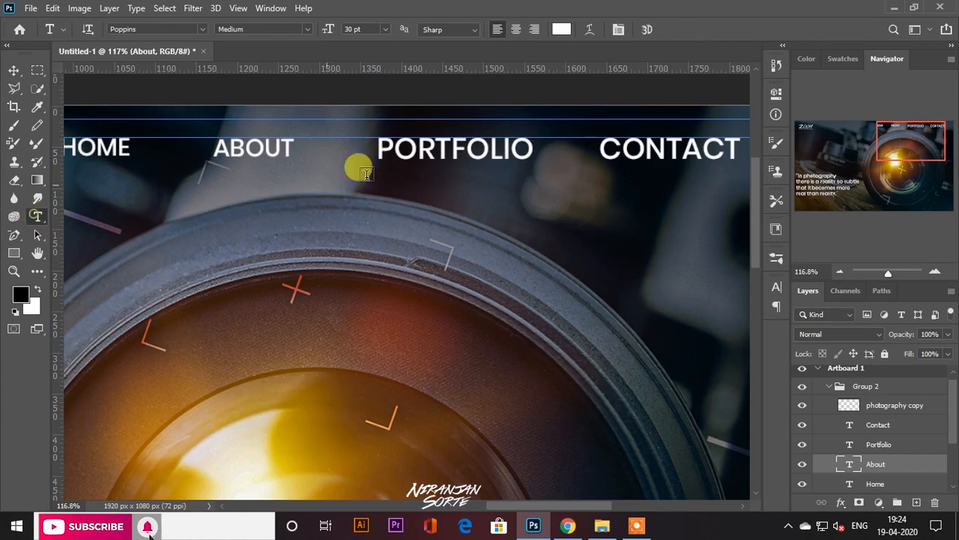
{"action": "left_click", "coordinate": [442, 146]}
{"action": "key", "text": "ctrl+a"}
{"action": "left_click", "coordinate": [300, 28]}
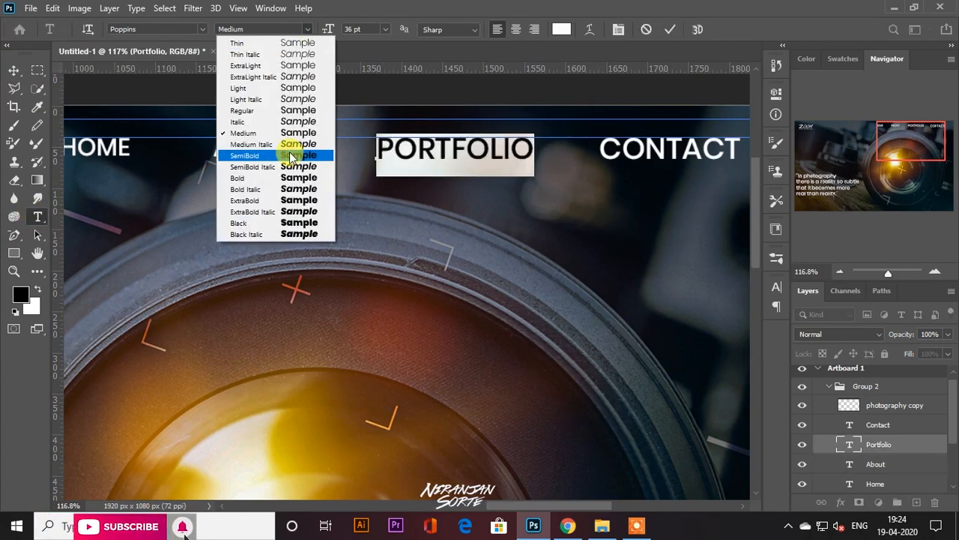
{"action": "left_click", "coordinate": [380, 28]}
{"action": "left_click", "coordinate": [367, 160]}
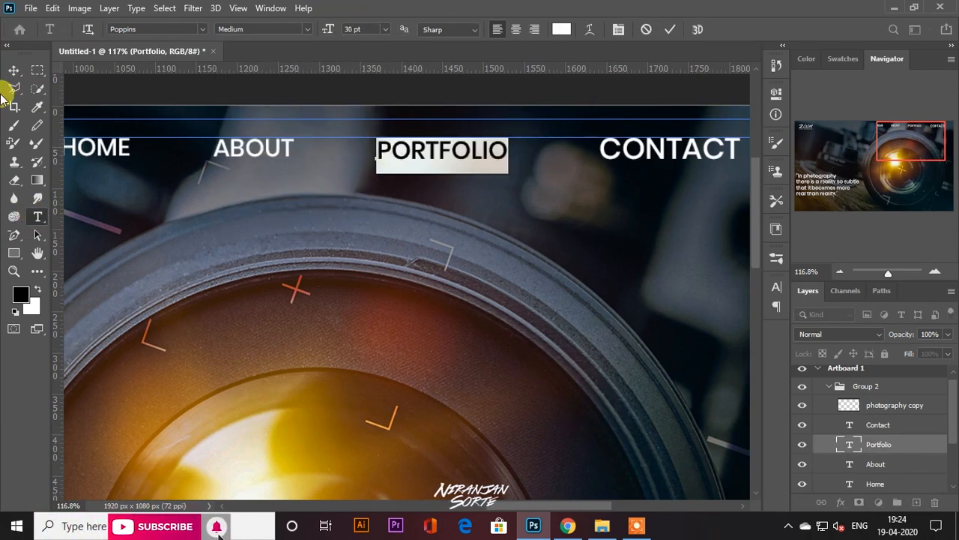
{"action": "left_click", "coordinate": [14, 70]}
Step: Set the font size of the CONTACT menu text to 30 pt
{"action": "left_click", "coordinate": [38, 215]}
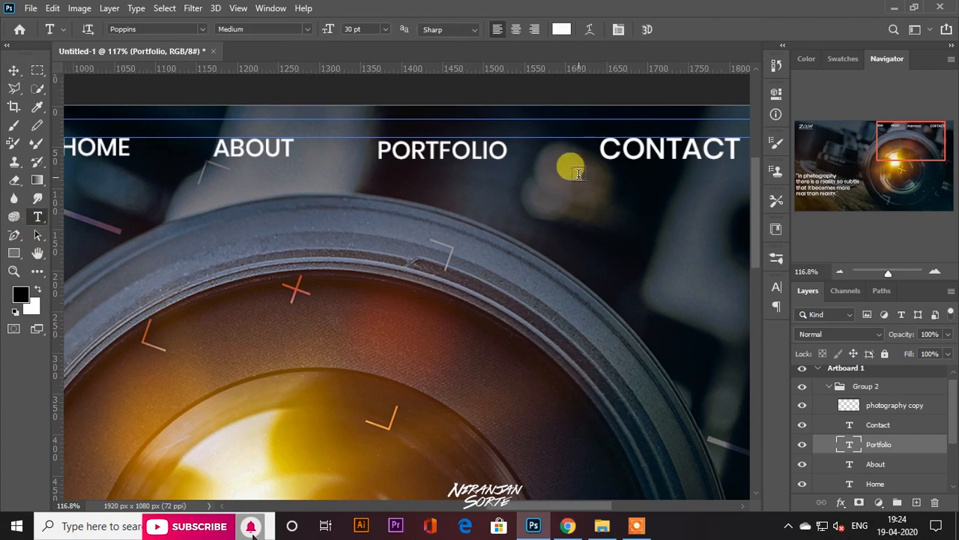
{"action": "left_click", "coordinate": [577, 172]}
{"action": "key", "text": "ctrl+a"}
{"action": "left_click", "coordinate": [383, 29]}
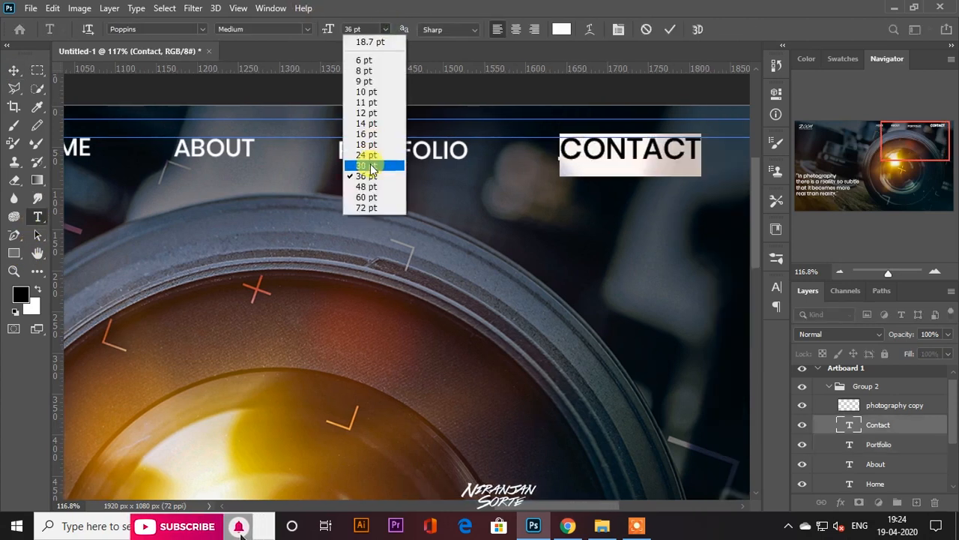
{"action": "left_click", "coordinate": [367, 165]}
{"action": "left_click", "coordinate": [13, 69]}
Step: Distribute the Home, About, Portfolio and Contact text layers evenly horizontally and align their vertical centres
{"action": "scroll", "coordinate": [895, 435], "scroll_direction": "down", "scroll_amount": 2}
{"action": "left_click", "coordinate": [897, 446], "text": "shift"}
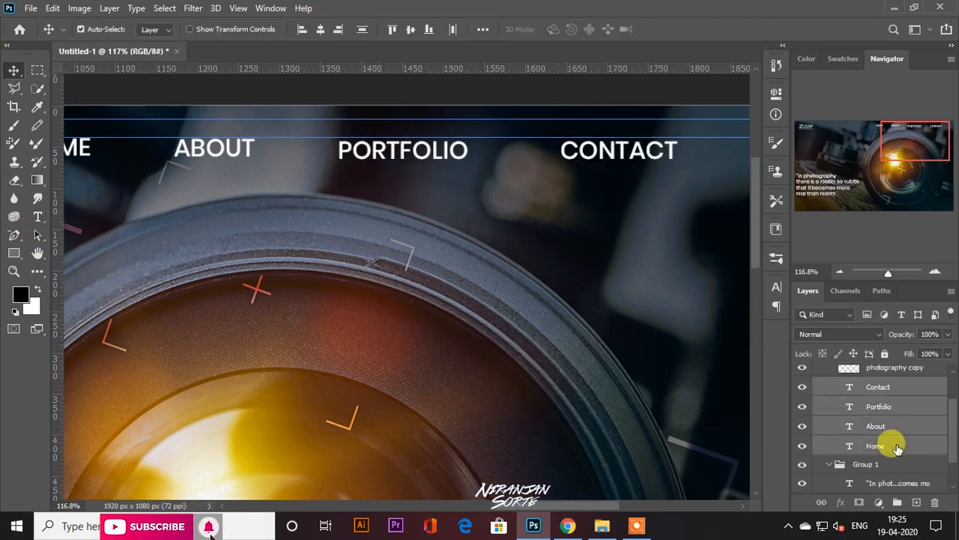
{"action": "left_click", "coordinate": [453, 29]}
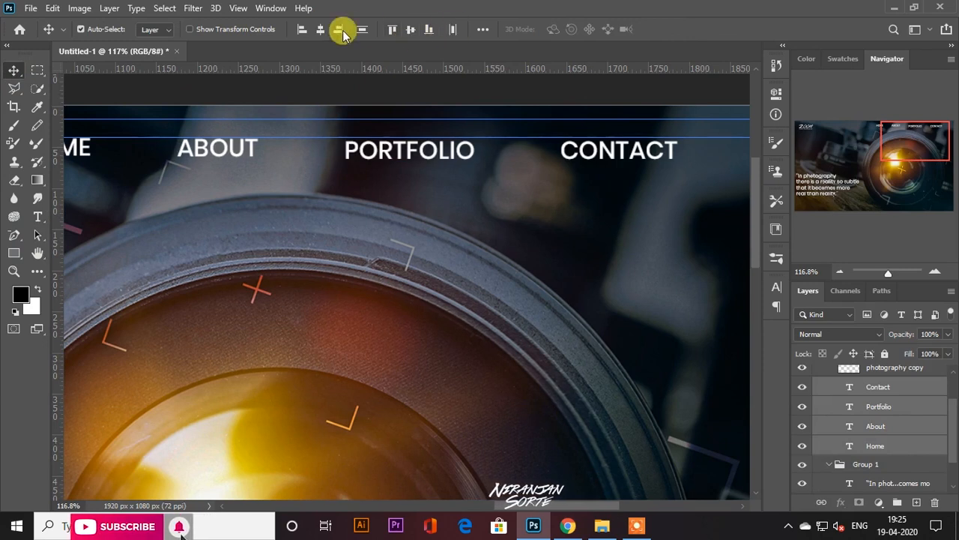
{"action": "left_click", "coordinate": [410, 29]}
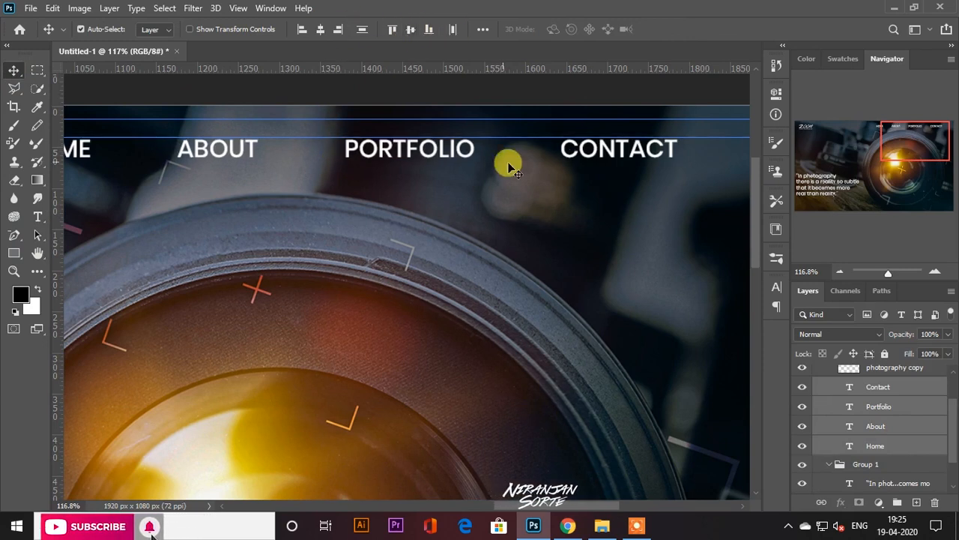
Step: Move the four menu items together about 48 px to the right and 2 px up on the artboard
{"action": "left_click_drag", "start_coordinate": [339, 126], "coordinate": [516, 175]}
{"action": "key", "text": "ctrl+0"}
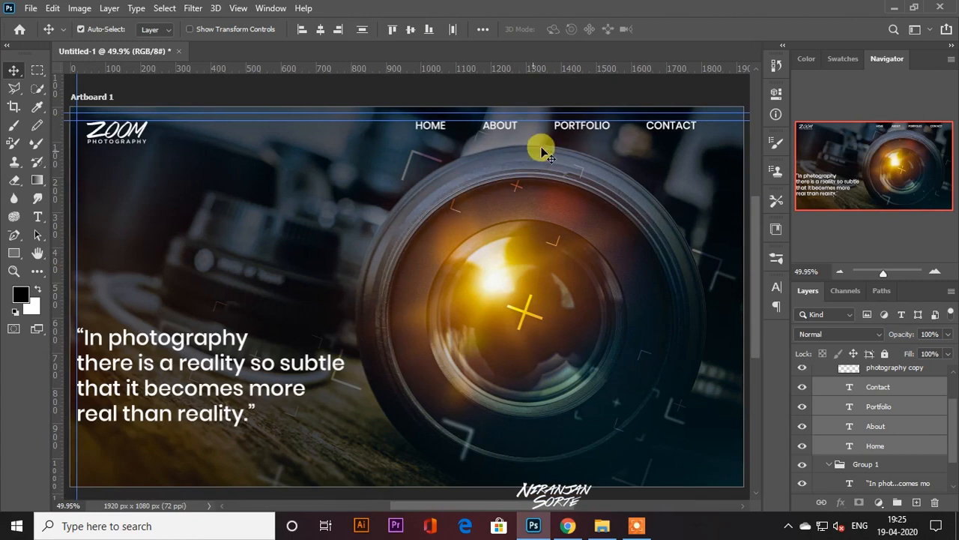
{"action": "key", "text": "ctrl+t"}
{"action": "left_click_drag", "start_coordinate": [619, 129], "coordinate": [634, 130]}
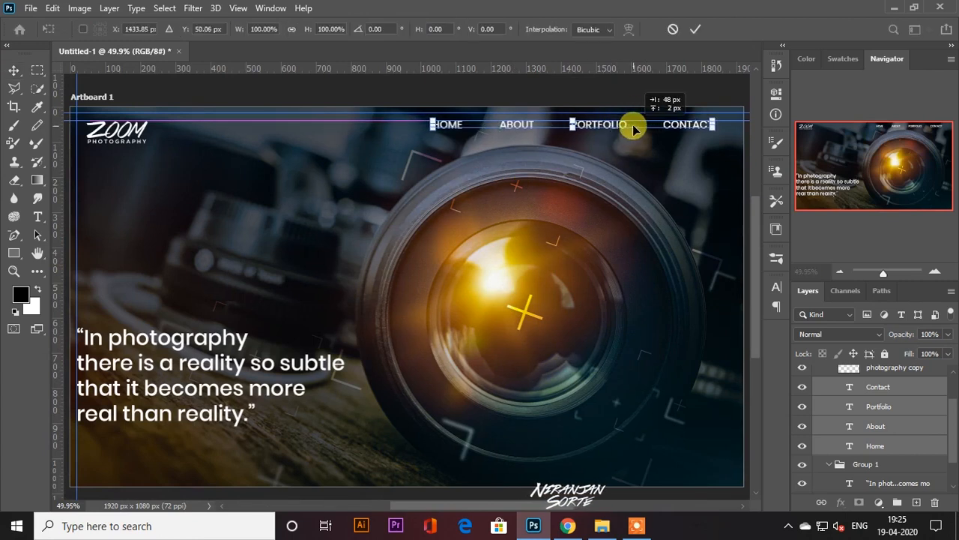
{"action": "key", "text": "Return"}
{"action": "left_click", "coordinate": [624, 91]}
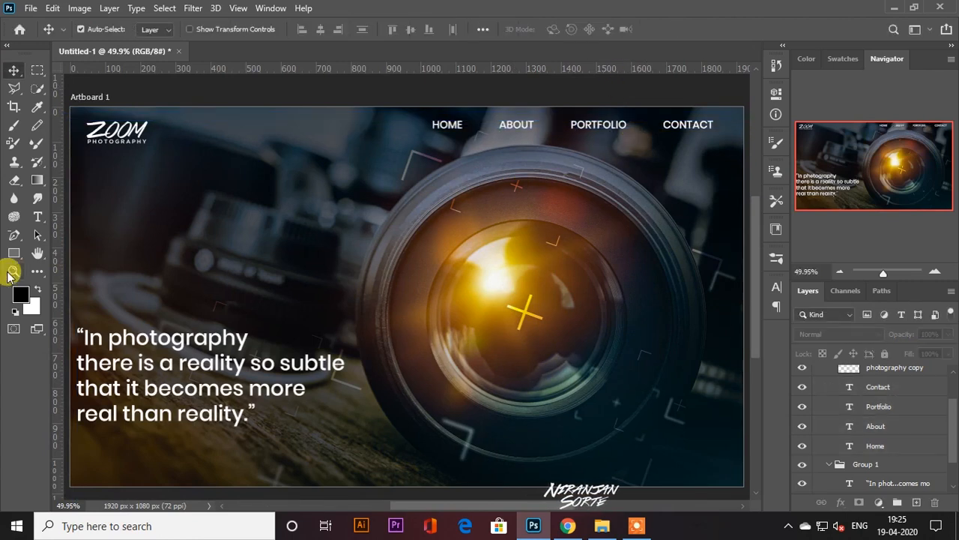
Step: Collapse the Group 2 and Group 1 layer groups
{"action": "left_click", "coordinate": [37, 216]}
{"action": "scroll", "coordinate": [880, 422], "scroll_direction": "up", "scroll_amount": 3}
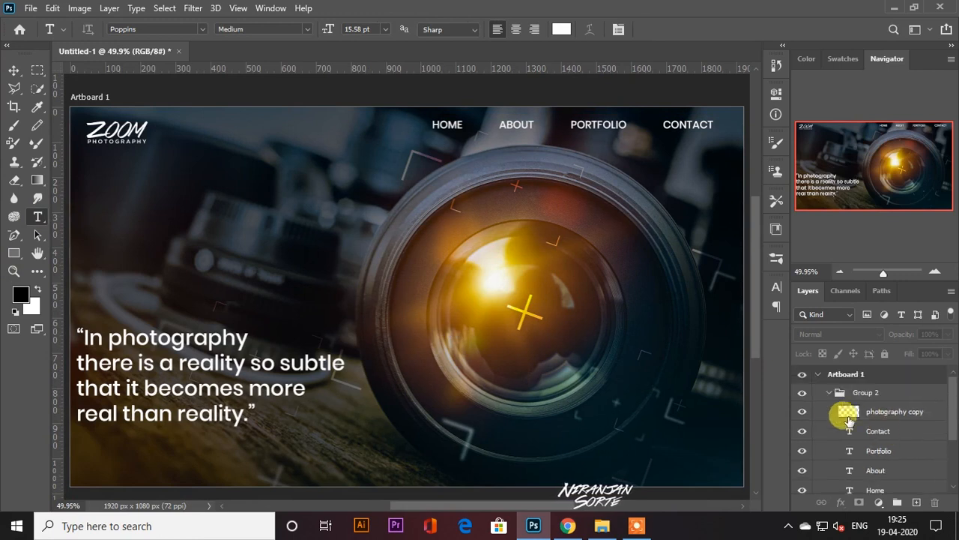
{"action": "left_click", "coordinate": [834, 411]}
{"action": "left_click", "coordinate": [831, 395]}
{"action": "left_click", "coordinate": [829, 412]}
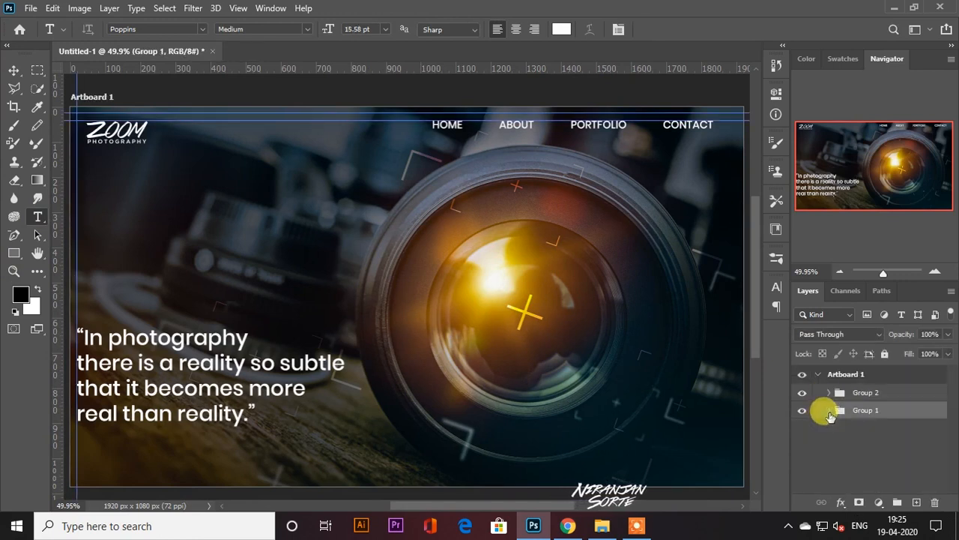
Step: Move the quote text layer out of Group 1 and place it between Group 2 and Group 1
{"action": "left_click_drag", "start_coordinate": [886, 431], "coordinate": [851, 396]}
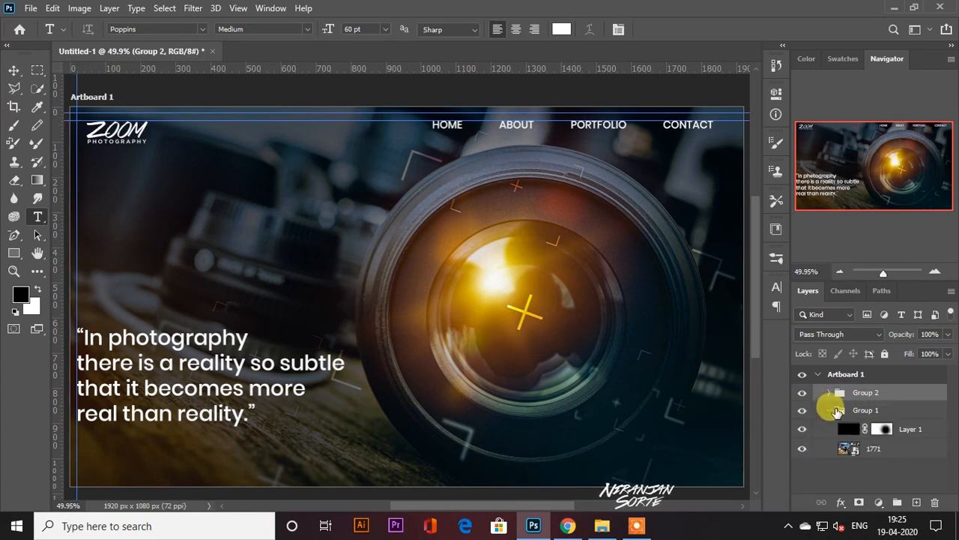
{"action": "key", "text": "ctrl+z"}
{"action": "left_click_drag", "start_coordinate": [877, 429], "coordinate": [868, 402]}
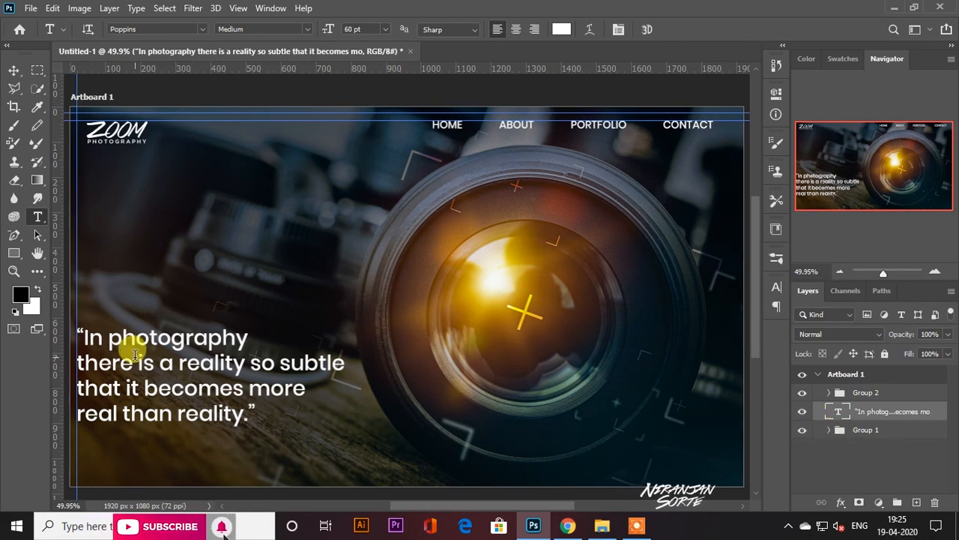
Step: Try a golden text colour sampled from the lens glow on the entire quote
{"action": "mouse_move", "coordinate": [79, 335]}
{"action": "left_mouse_down"}
{"action": "mouse_move", "coordinate": [271, 409]}
{"action": "mouse_move", "coordinate": [188, 399]}
{"action": "mouse_move", "coordinate": [64, 330]}
{"action": "left_mouse_up"}
{"action": "left_click", "coordinate": [305, 29]}
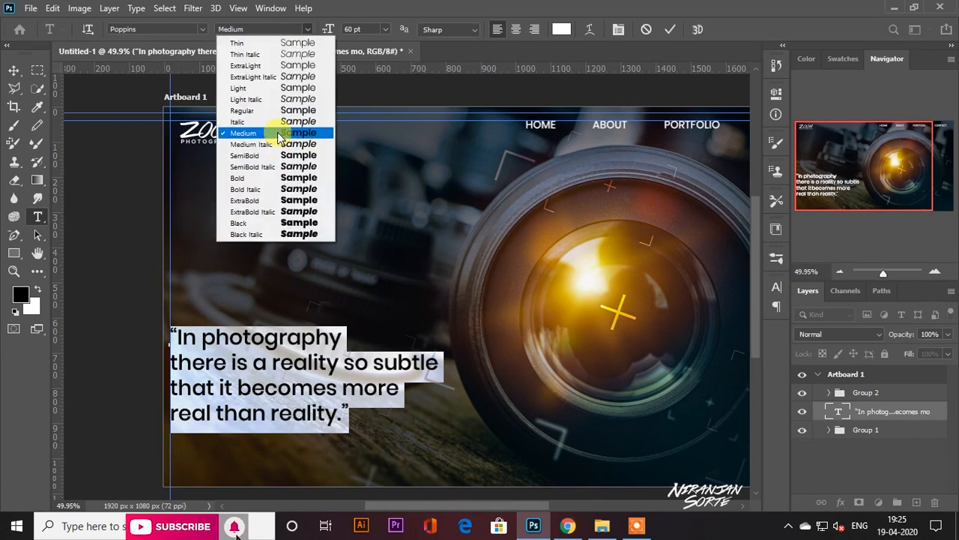
{"action": "left_click", "coordinate": [278, 132]}
{"action": "left_click", "coordinate": [561, 29]}
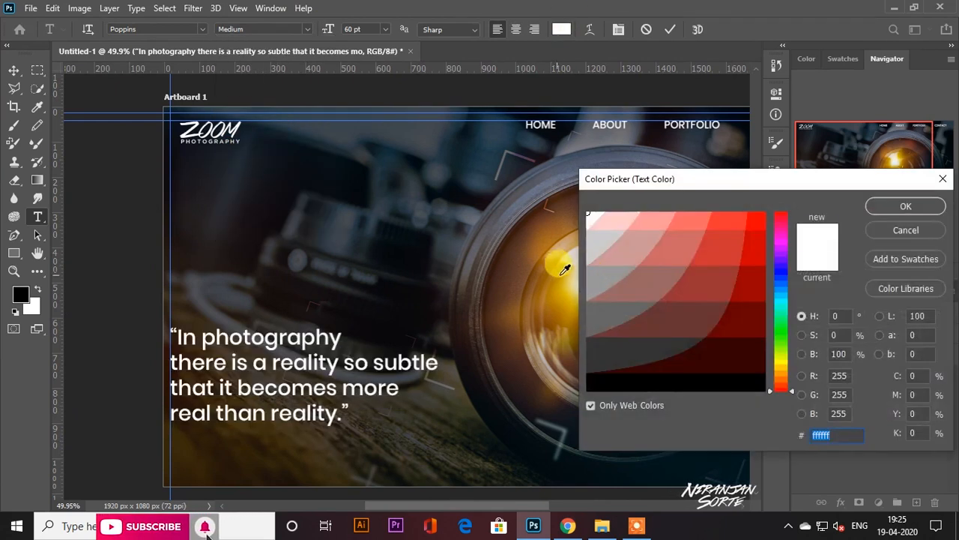
{"action": "left_click", "coordinate": [566, 268]}
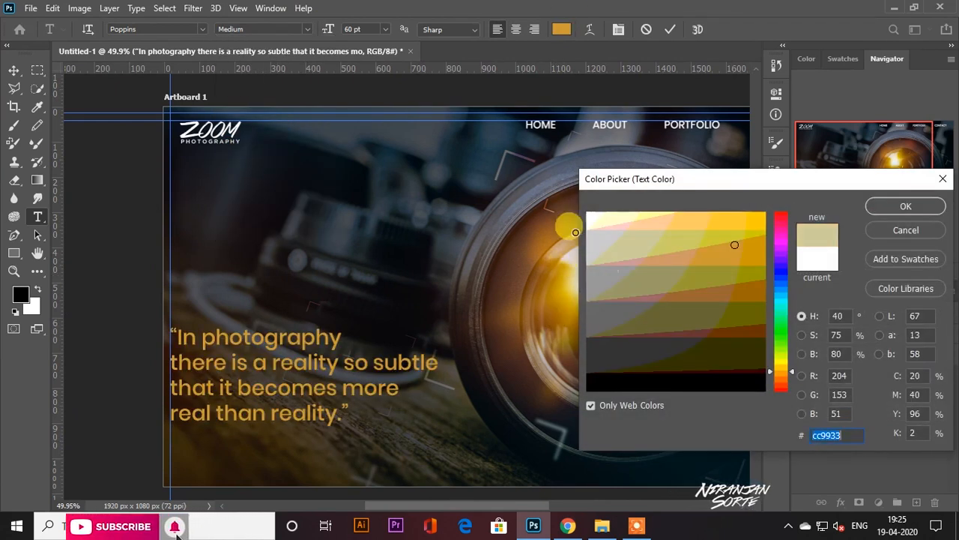
{"action": "left_click", "coordinate": [892, 206]}
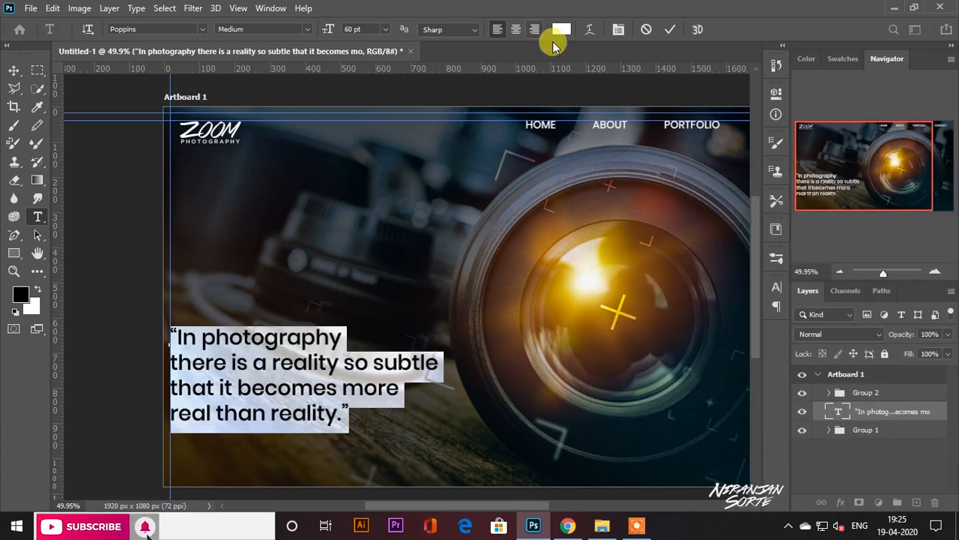
Step: Set the font style of the entire quote to Medium Italic
{"action": "left_click", "coordinate": [306, 29]}
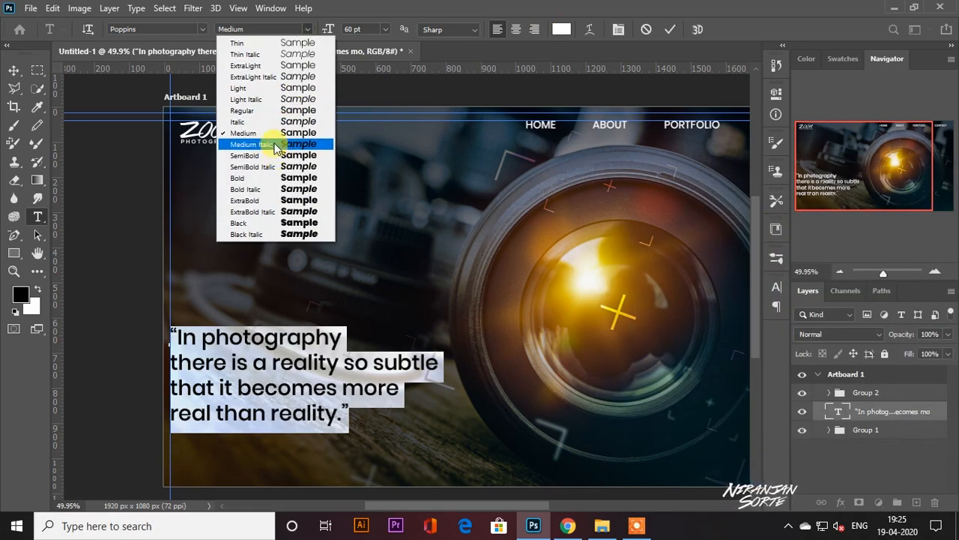
{"action": "left_click", "coordinate": [277, 143]}
{"action": "left_click", "coordinate": [350, 414]}
{"action": "left_click_drag", "start_coordinate": [350, 414], "coordinate": [128, 283]}
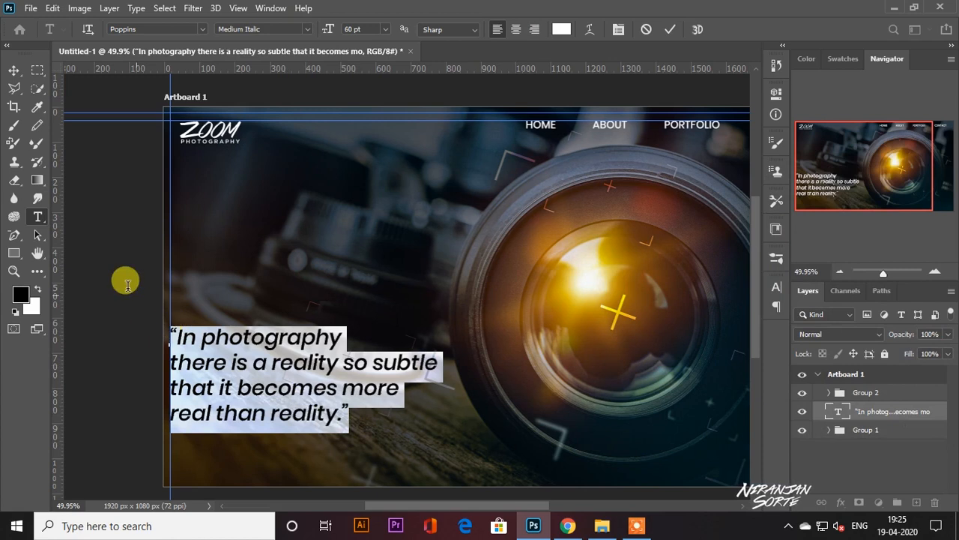
Step: Colour the quote's final period and closing quotation mark yellow, ffcc00
{"action": "key", "text": "ctrl+h"}
{"action": "left_click", "coordinate": [562, 29]}
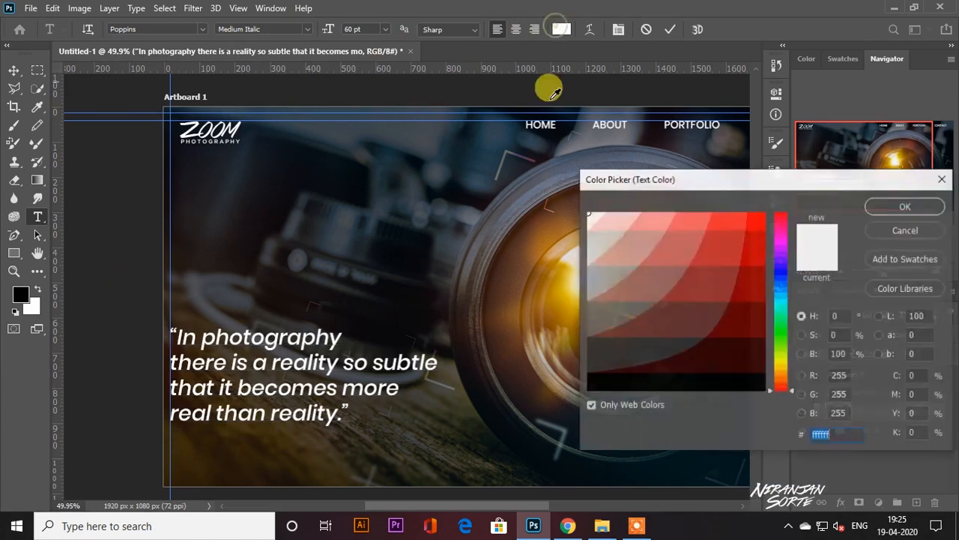
{"action": "left_click", "coordinate": [781, 368]}
{"action": "left_click", "coordinate": [765, 214]}
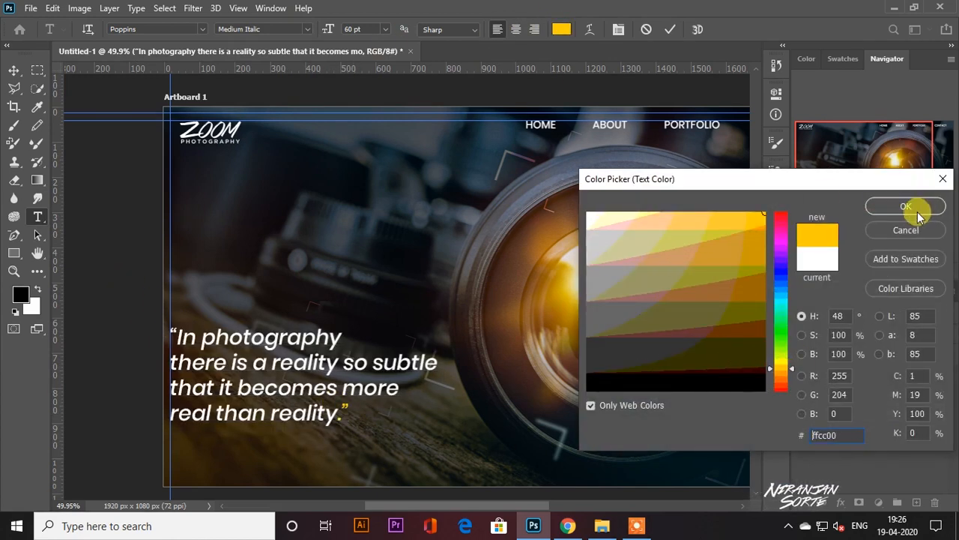
{"action": "left_click", "coordinate": [906, 206]}
Step: Set the font size of the quote's opening quotation mark to 72 pt
{"action": "left_click_drag", "start_coordinate": [169, 327], "coordinate": [178, 333]}
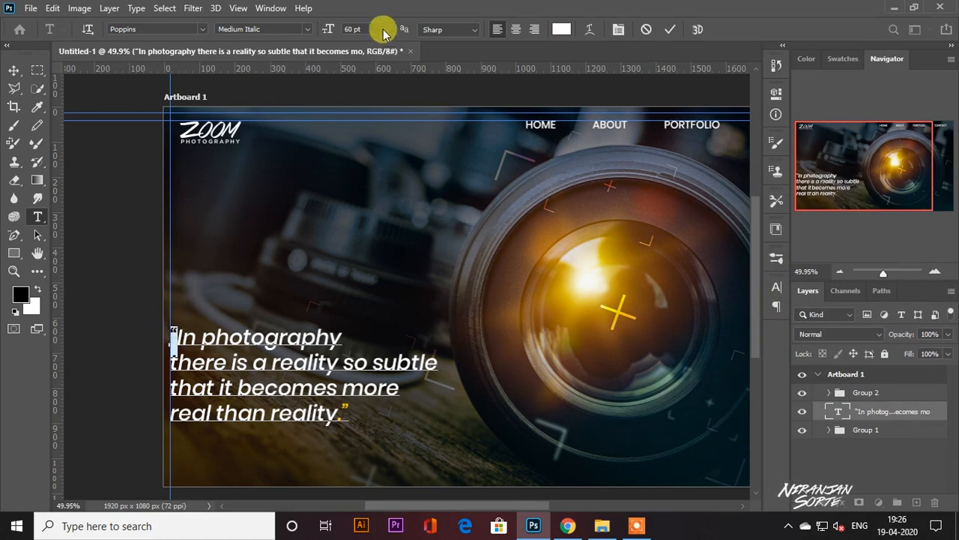
{"action": "left_click", "coordinate": [385, 29]}
{"action": "left_click", "coordinate": [377, 169]}
{"action": "left_click", "coordinate": [386, 29]}
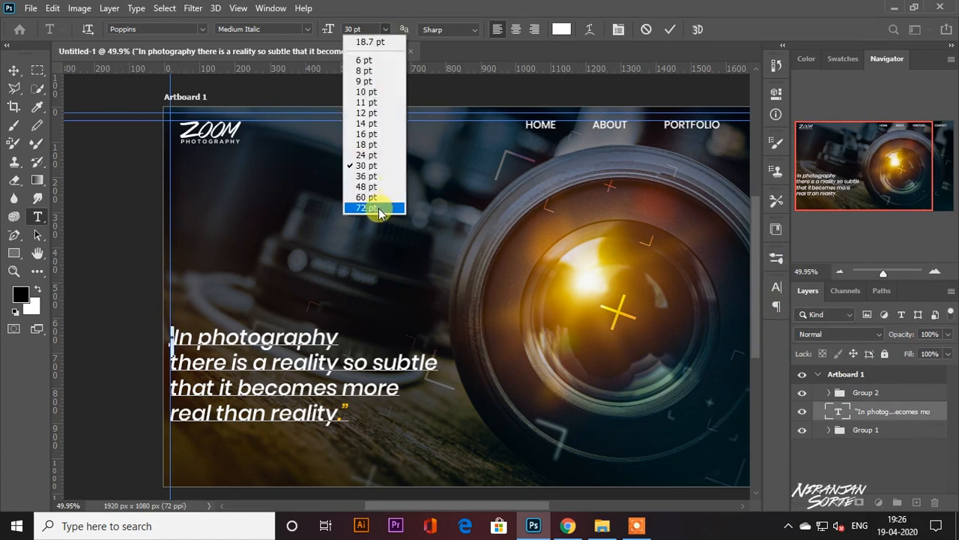
{"action": "left_click", "coordinate": [377, 208]}
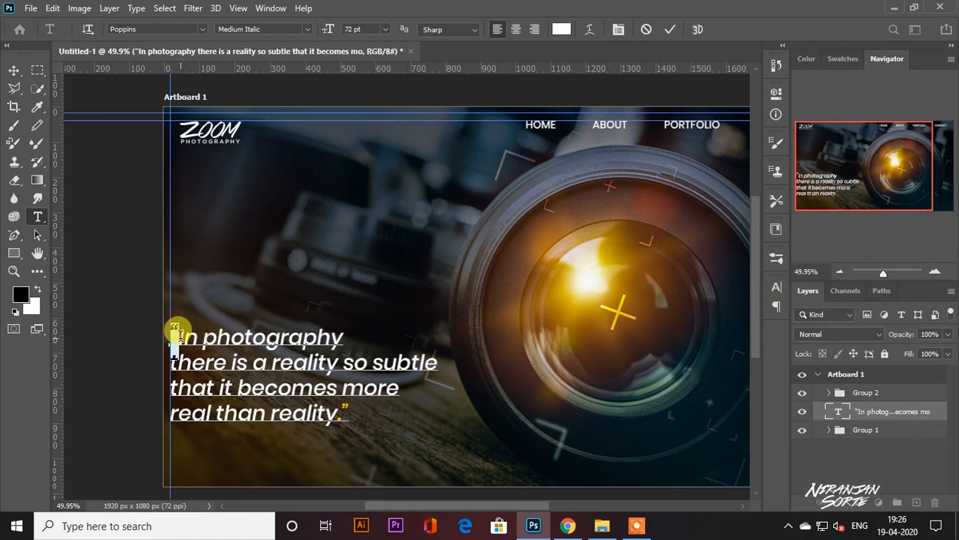
Step: Colour the opening quotation mark the same yellow as the closing one and commit the text edit
{"action": "left_click", "coordinate": [561, 29]}
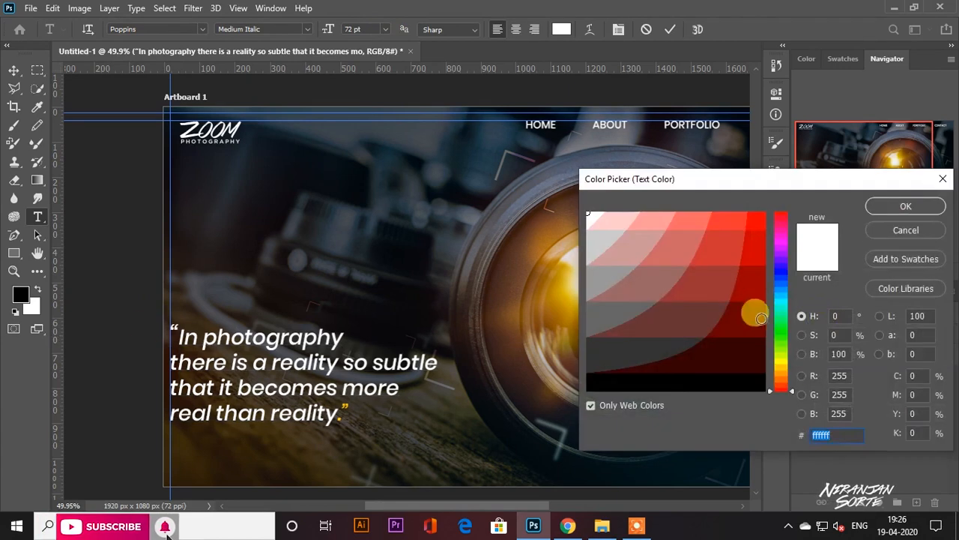
{"action": "left_click", "coordinate": [784, 369]}
{"action": "left_click_drag", "start_coordinate": [625, 350], "coordinate": [795, 209]}
{"action": "left_click", "coordinate": [900, 209]}
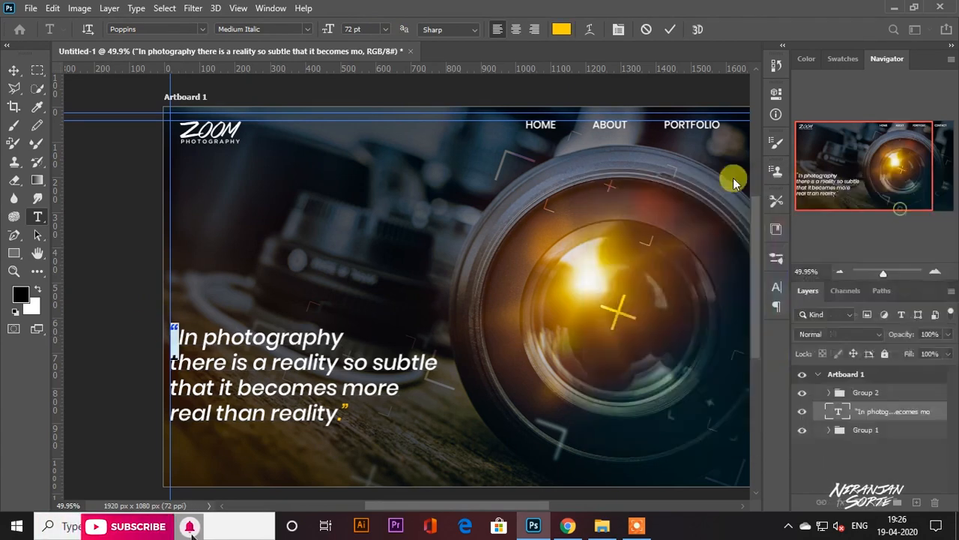
{"action": "left_click", "coordinate": [12, 68]}
Step: Add the attribution "— Alfred Stieglitz" as a new text layer below the quote's lower-right end, sized 30 pt
{"action": "left_click", "coordinate": [38, 216]}
{"action": "left_click", "coordinate": [434, 458]}
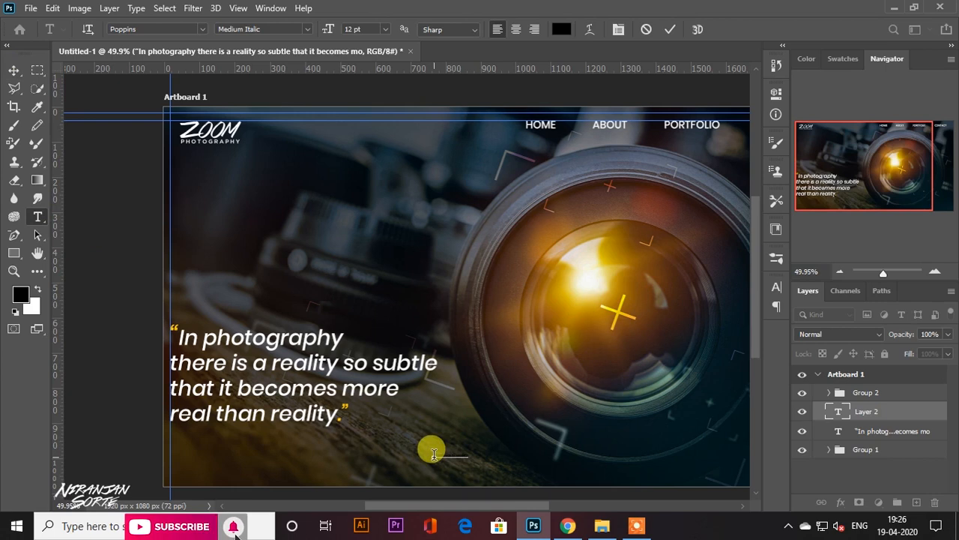
{"action": "left_click", "coordinate": [386, 30]}
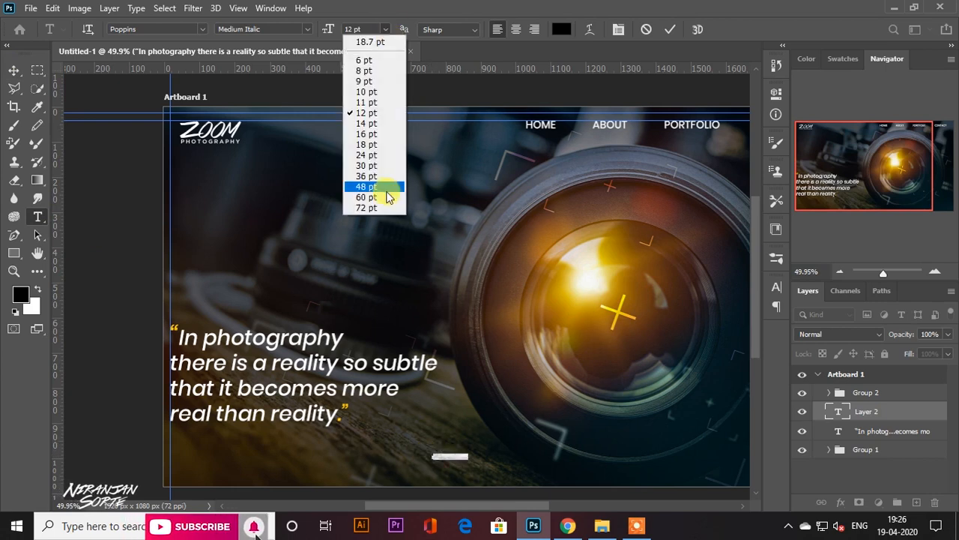
{"action": "left_click", "coordinate": [385, 187]}
{"action": "left_click", "coordinate": [383, 29]}
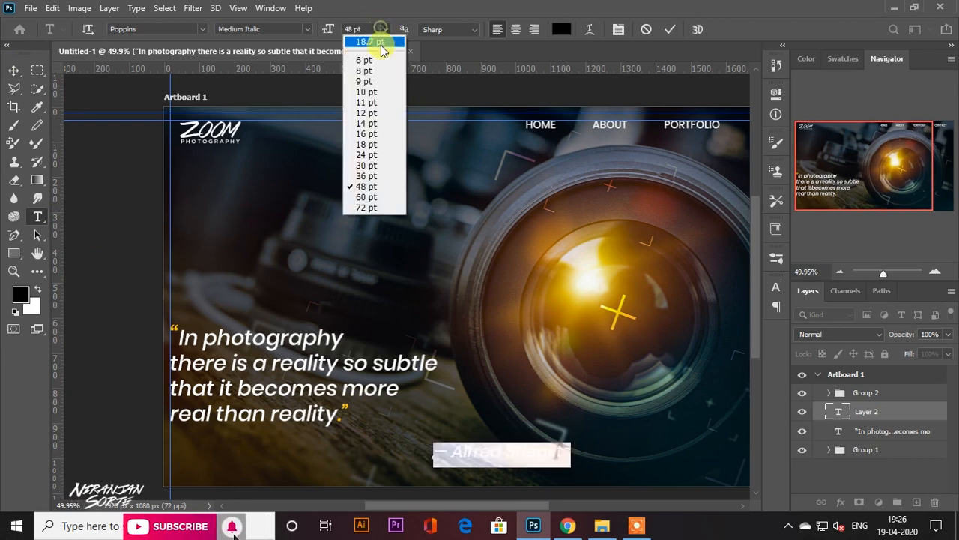
{"action": "left_click", "coordinate": [373, 167]}
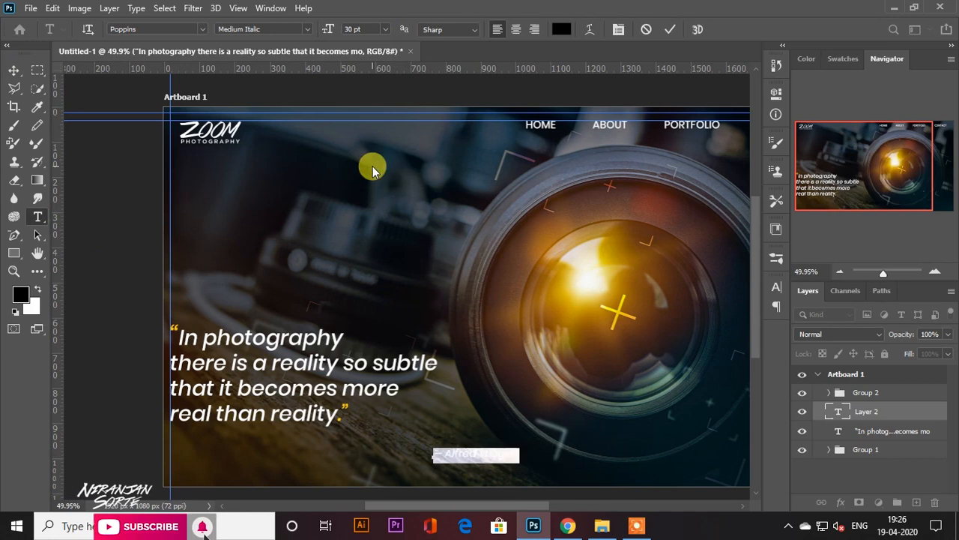
Step: Set the attribution text's colour to white and its font style to SemiBold
{"action": "left_click", "coordinate": [561, 29]}
{"action": "left_click", "coordinate": [594, 201]}
{"action": "left_click", "coordinate": [881, 203]}
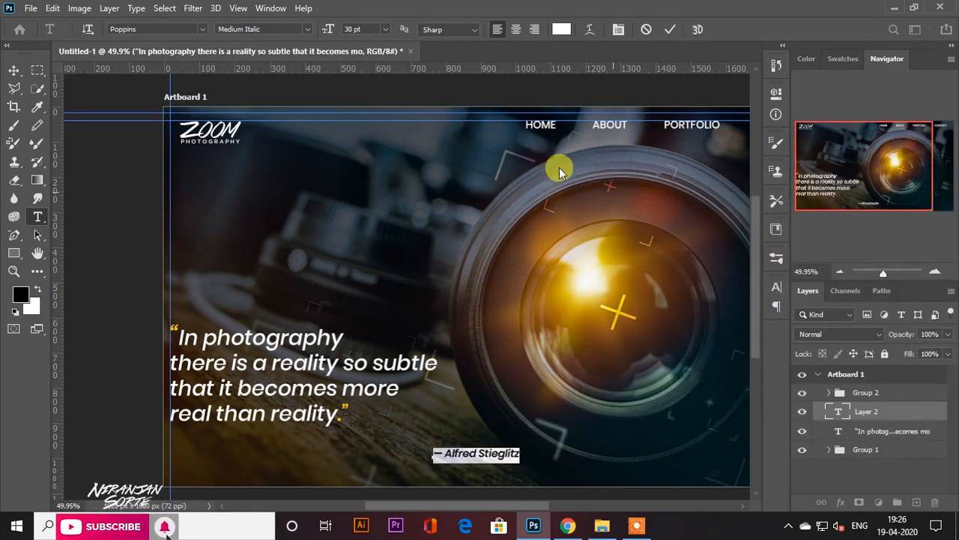
{"action": "left_click", "coordinate": [305, 29]}
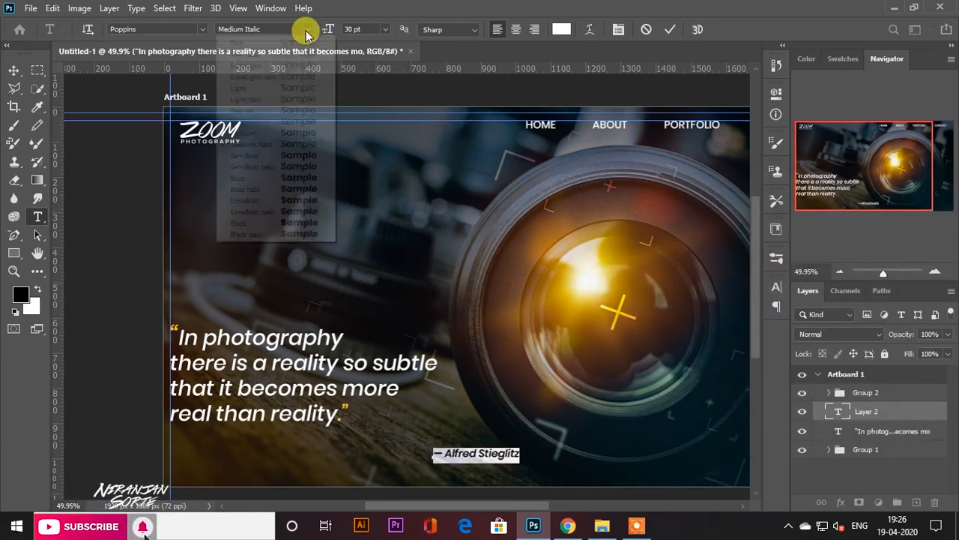
{"action": "left_click", "coordinate": [274, 155]}
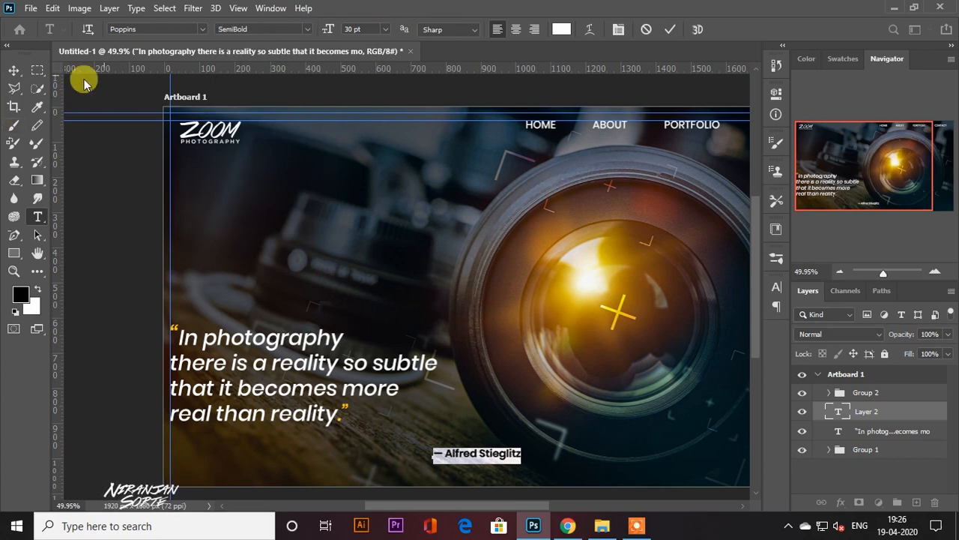
Step: Move the attribution directly under the quote's last line and set its font size to 36 pt
{"action": "left_click", "coordinate": [15, 68]}
{"action": "left_click_drag", "start_coordinate": [508, 449], "coordinate": [345, 445]}
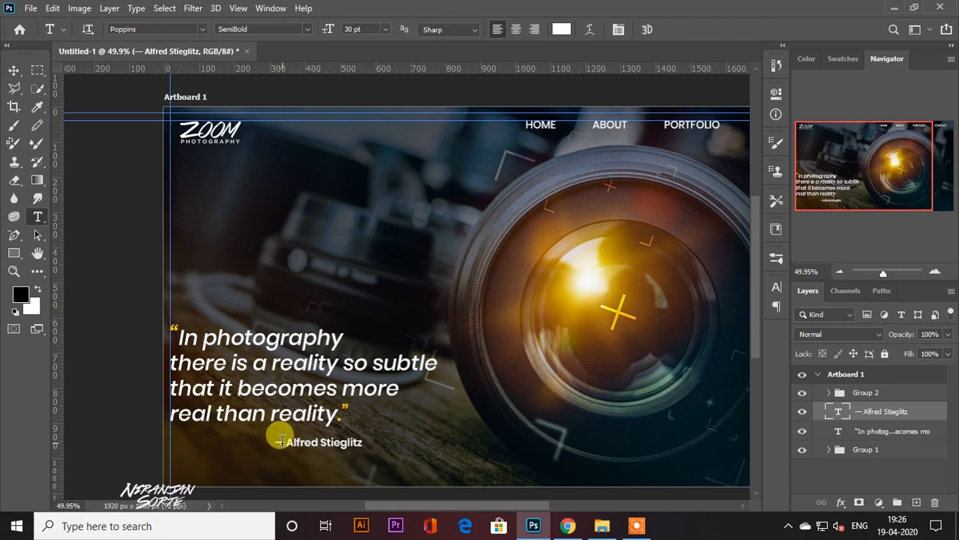
{"action": "left_click_drag", "start_coordinate": [281, 440], "coordinate": [461, 459]}
{"action": "left_click", "coordinate": [383, 30]}
{"action": "left_click", "coordinate": [380, 180]}
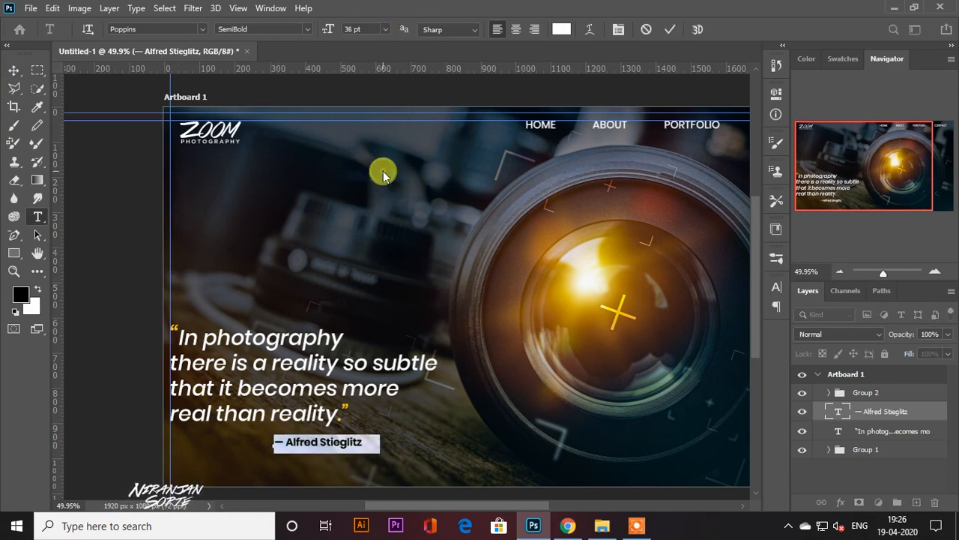
{"action": "left_click", "coordinate": [14, 70]}
{"action": "left_click", "coordinate": [236, 87]}
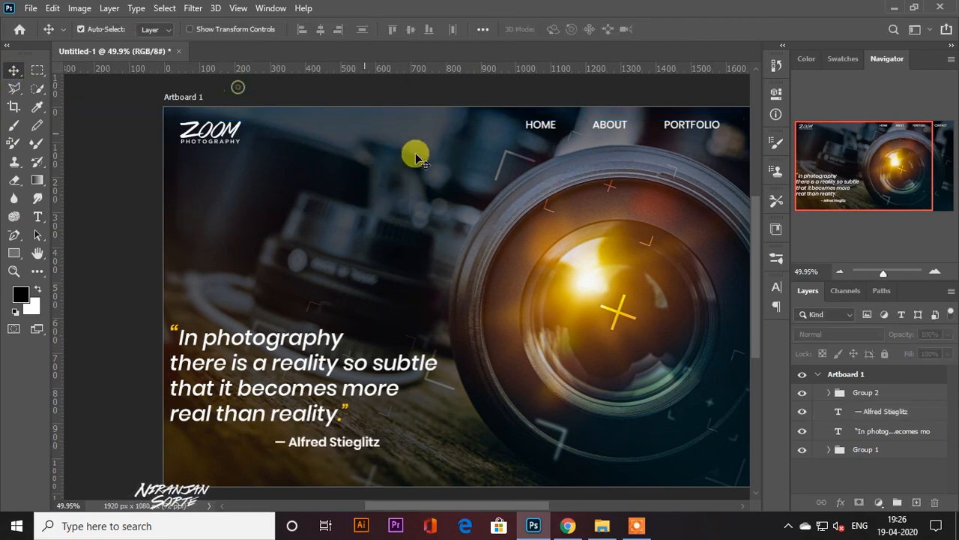
Step: Group the quote and attribution text layers, and combine that group with Group 1 into one group
{"action": "left_click", "coordinate": [878, 412]}
{"action": "left_click", "coordinate": [877, 433], "text": "shift"}
{"action": "key", "text": "ctrl+g"}
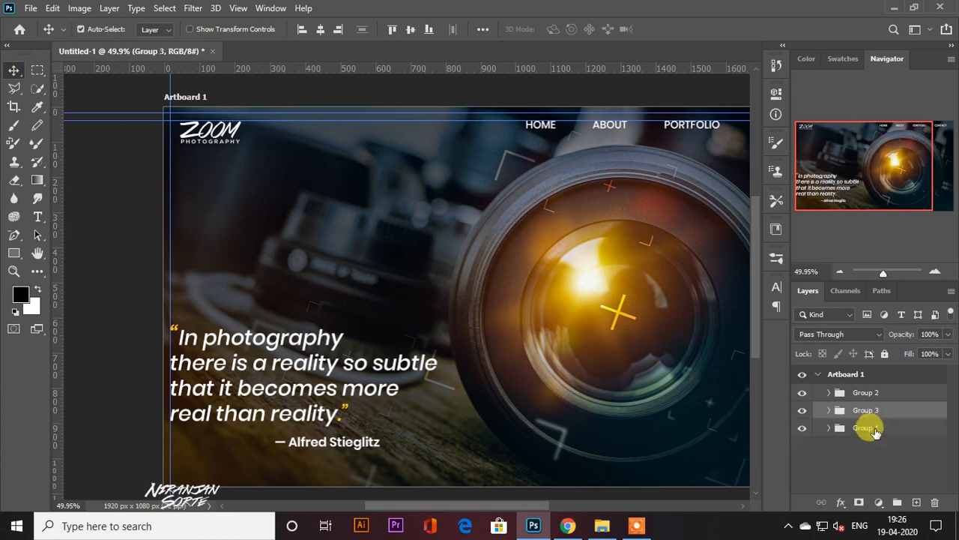
{"action": "left_click", "coordinate": [874, 428]}
{"action": "left_click", "coordinate": [868, 408], "text": "shift"}
{"action": "key", "text": "ctrl+g"}
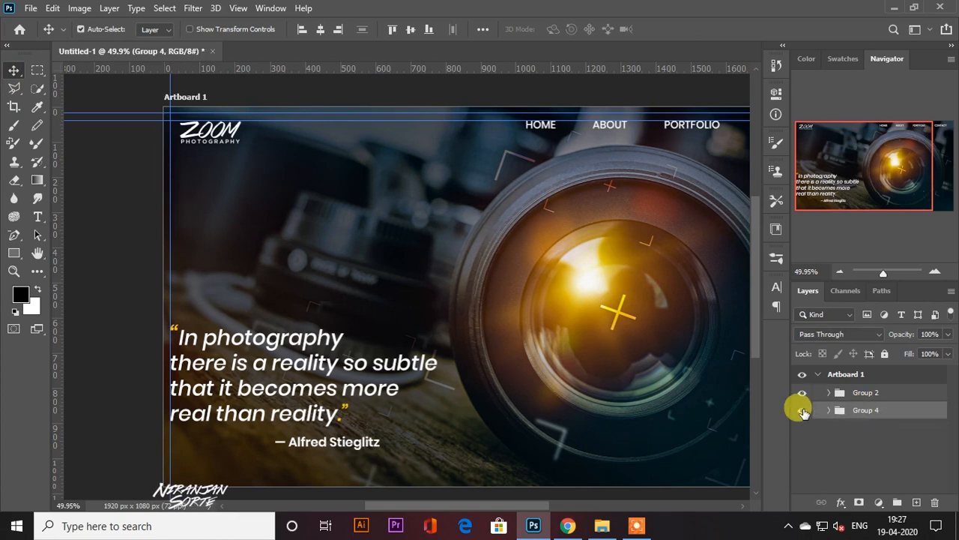
{"action": "mouse_move", "coordinate": [609, 346]}
{"action": "left_mouse_down"}
{"action": "mouse_move", "coordinate": [516, 332]}
{"action": "mouse_move", "coordinate": [605, 362]}
{"action": "left_mouse_up"}
{"action": "key", "text": "ctrl+0"}
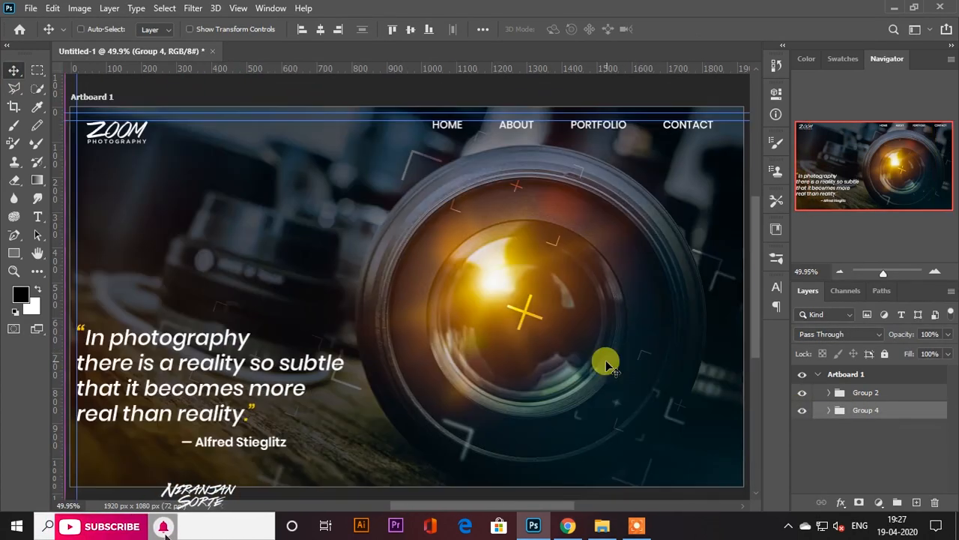
{"action": "left_click", "coordinate": [803, 411]}
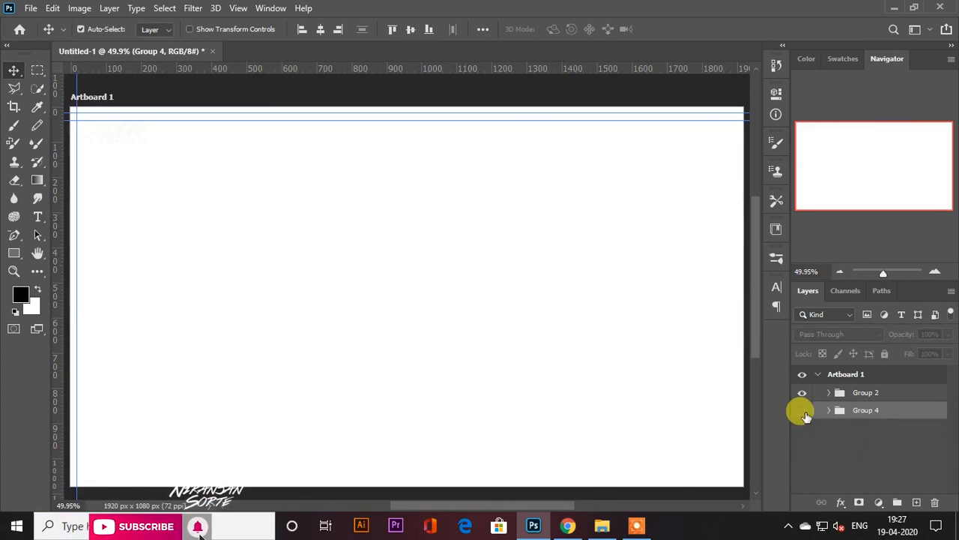
{"action": "left_click", "coordinate": [803, 411]}
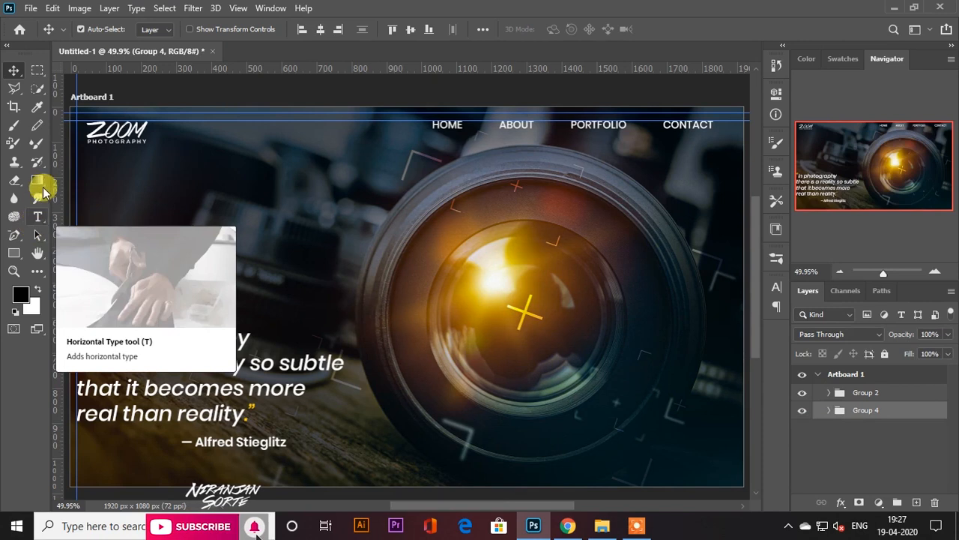
Step: Draw a circle about 22 px in diameter in the artboard's upper area and fill it white
{"action": "left_click", "coordinate": [14, 254]}
{"action": "left_click", "coordinate": [67, 266]}
{"action": "left_click", "coordinate": [16, 254]}
{"action": "left_click", "coordinate": [54, 281]}
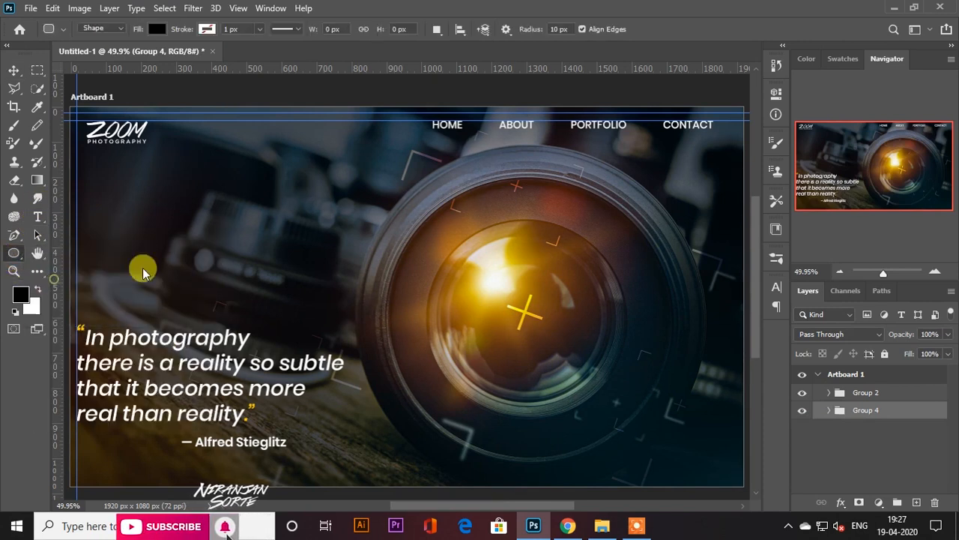
{"action": "scroll", "coordinate": [276, 184], "scroll_direction": "up", "scroll_amount": 7}
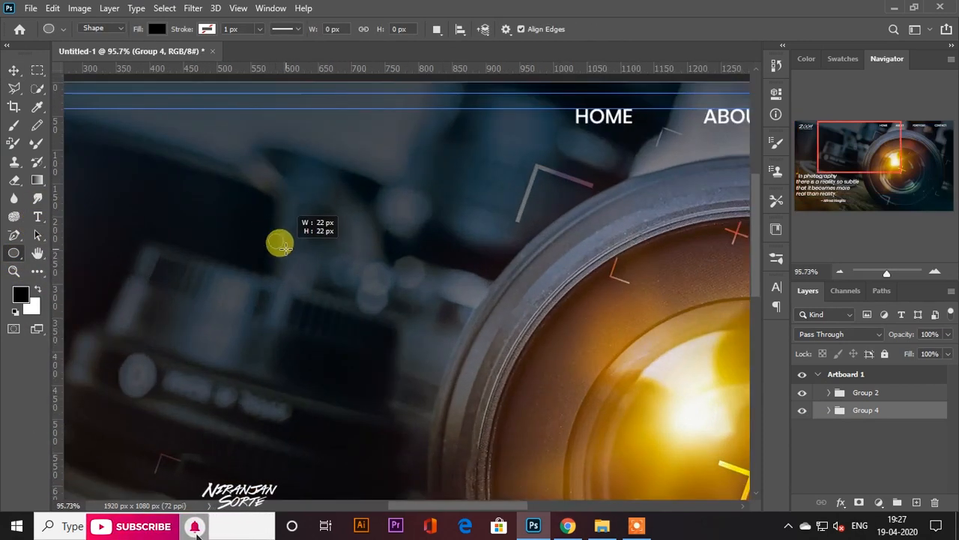
{"action": "left_click_drag", "start_coordinate": [284, 248], "coordinate": [285, 249]}
{"action": "left_click", "coordinate": [623, 202]}
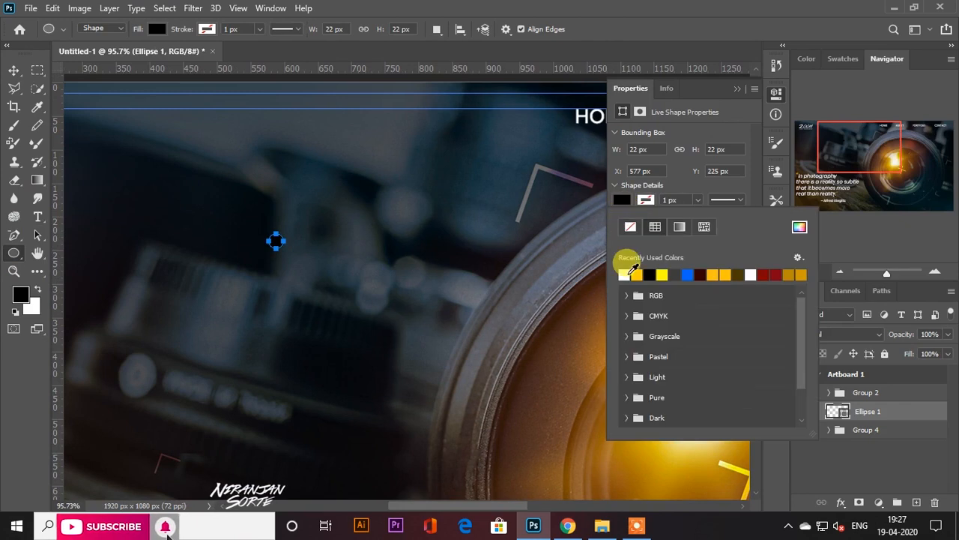
{"action": "left_click", "coordinate": [737, 88]}
Step: Duplicate the white circle three times in a horizontal row with 15 px gaps, and try a free transform on all four
{"action": "left_click", "coordinate": [14, 70]}
{"action": "scroll", "coordinate": [267, 230], "scroll_direction": "up", "scroll_amount": 3}
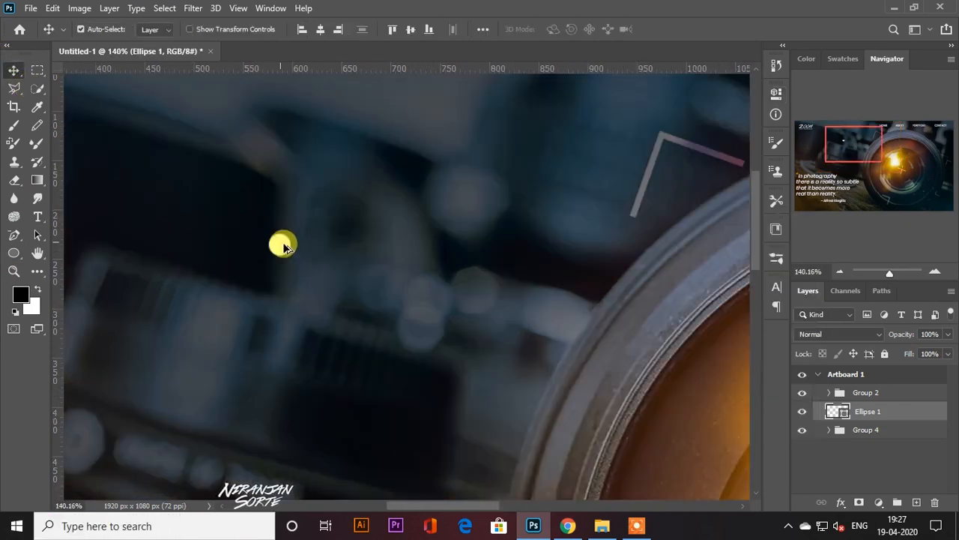
{"action": "left_click_drag", "start_coordinate": [311, 250], "coordinate": [327, 255]}
{"action": "scroll", "coordinate": [311, 249], "scroll_direction": "up", "scroll_amount": 2}
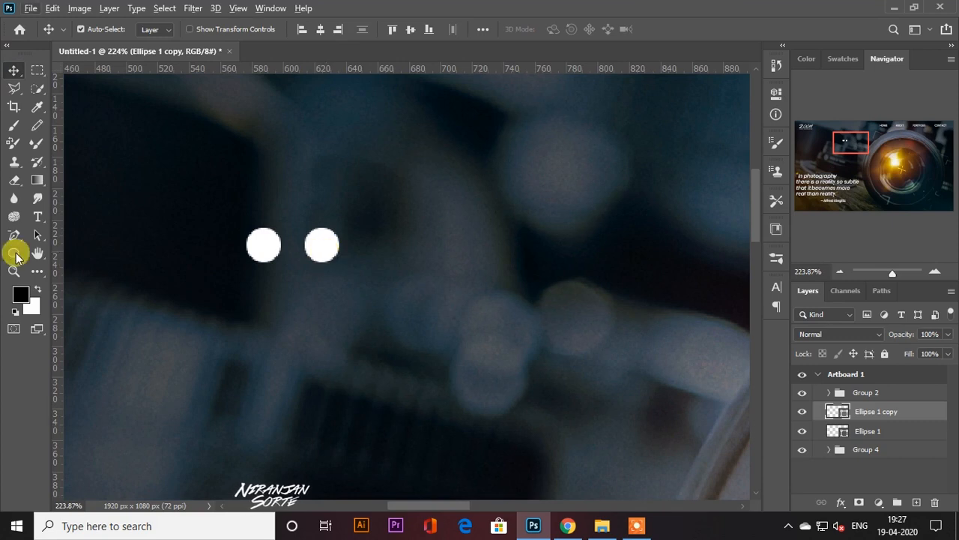
{"action": "left_click_drag", "start_coordinate": [316, 249], "coordinate": [382, 247]}
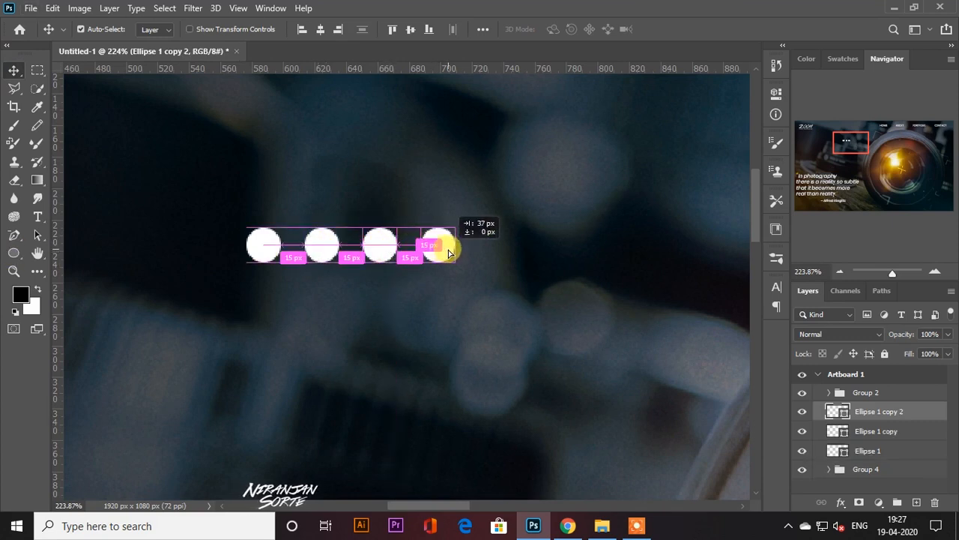
{"action": "left_click_drag", "start_coordinate": [448, 254], "coordinate": [449, 254]}
{"action": "left_click", "coordinate": [873, 466], "text": "shift"}
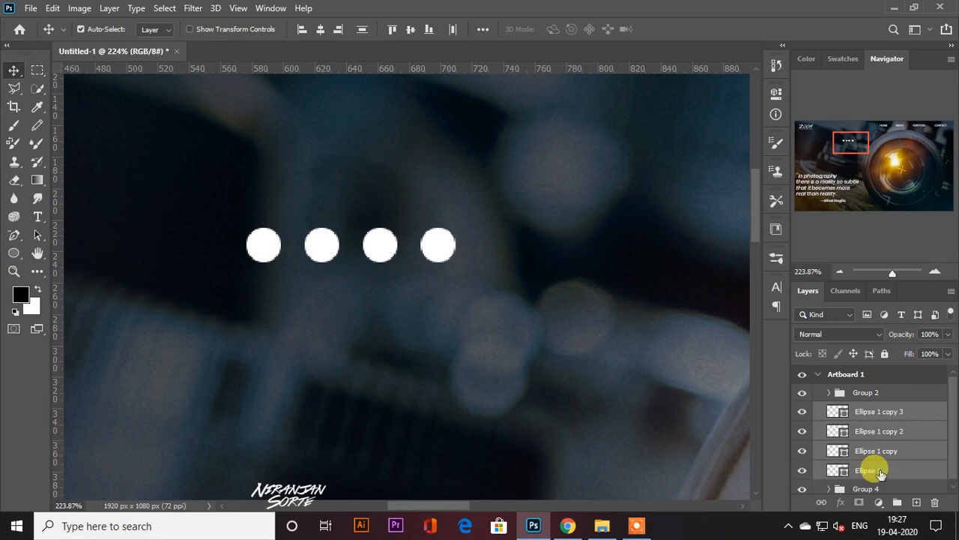
{"action": "key", "text": "ctrl+t"}
{"action": "mouse_move", "coordinate": [457, 225]}
{"action": "left_mouse_down"}
{"action": "mouse_move", "coordinate": [423, 224]}
{"action": "mouse_move", "coordinate": [460, 212]}
{"action": "left_mouse_up"}
{"action": "key", "text": "Return"}
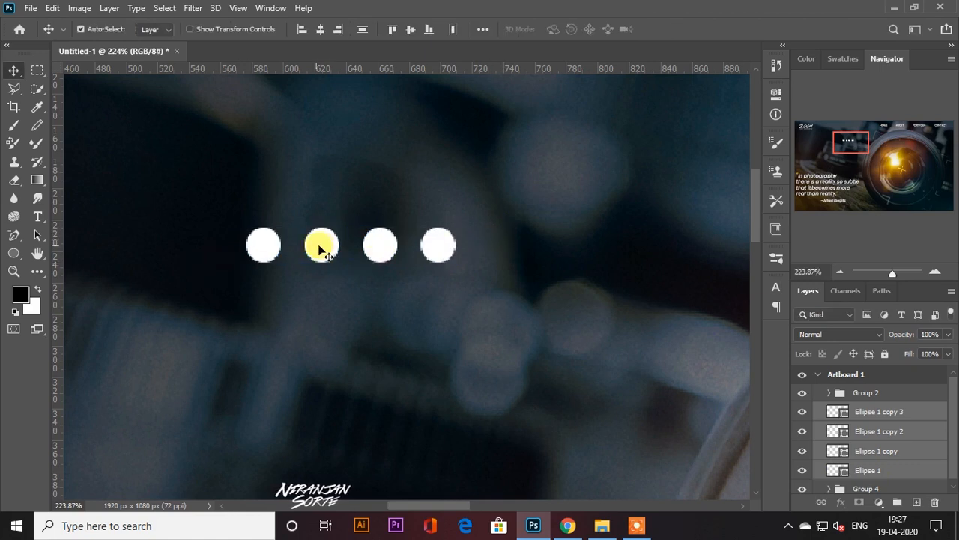
Step: Delete the three copied circles so that only the original white circle is left
{"action": "left_click", "coordinate": [878, 430]}
{"action": "key", "text": "Delete"}
{"action": "key", "text": "Delete"}
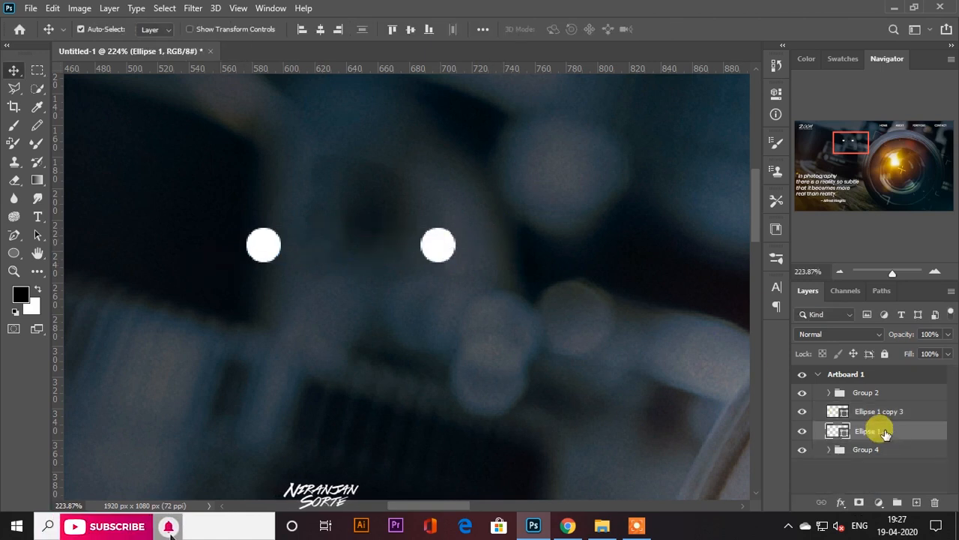
{"action": "key", "text": "Delete"}
{"action": "key", "text": "ctrl+z"}
{"action": "left_click", "coordinate": [861, 409]}
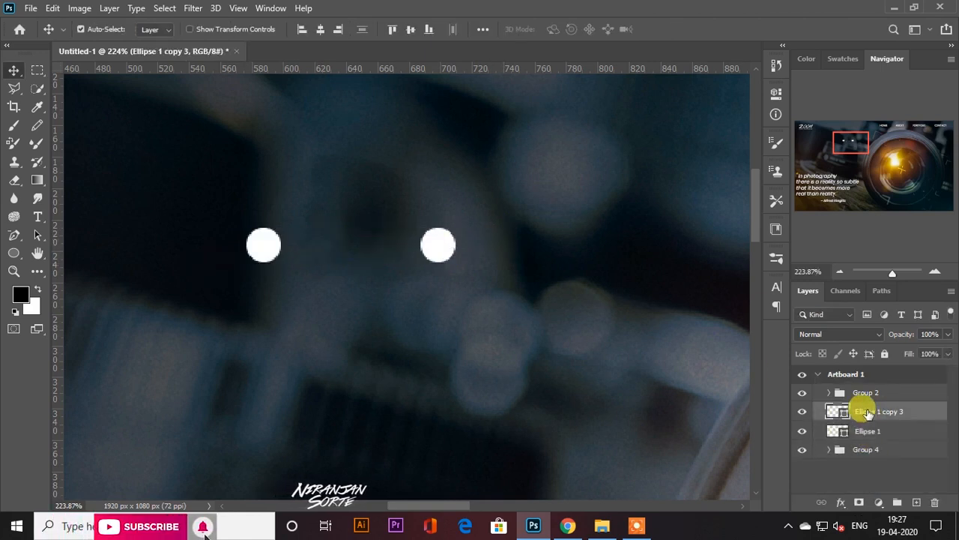
{"action": "key", "text": "Delete"}
Step: Duplicate the white circle a short distance to its right and fill the copy with grey #999999
{"action": "left_click_drag", "start_coordinate": [265, 245], "coordinate": [313, 245]}
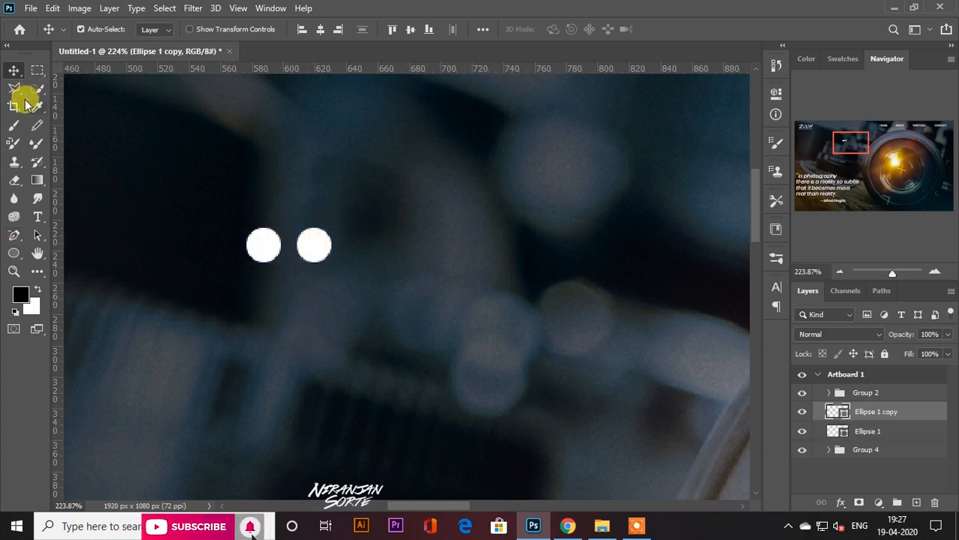
{"action": "left_click", "coordinate": [14, 253]}
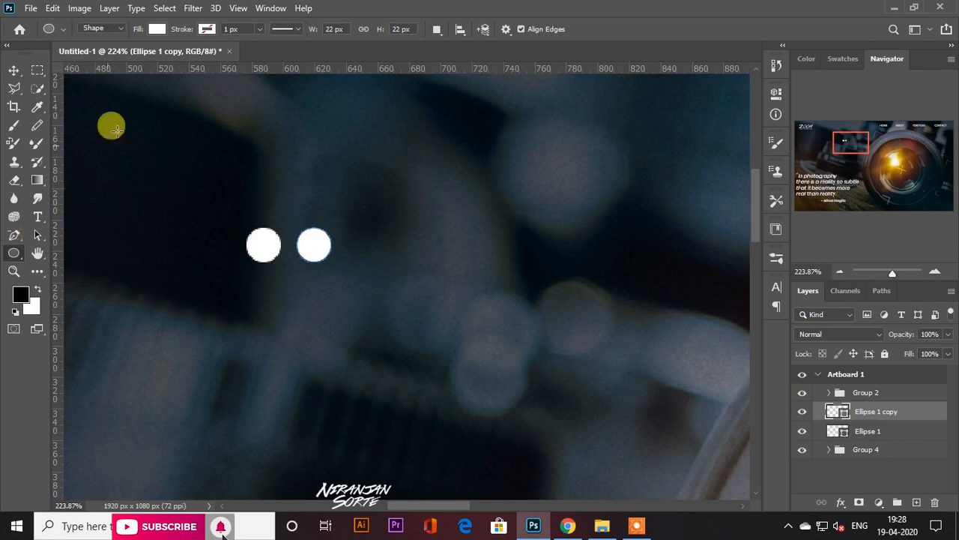
{"action": "left_click", "coordinate": [156, 28]}
{"action": "left_click", "coordinate": [124, 90]}
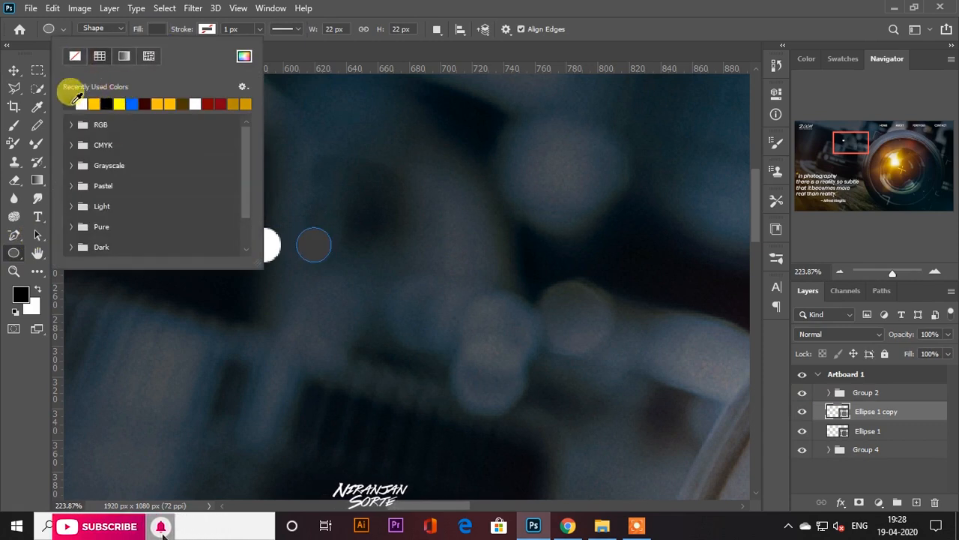
{"action": "left_click", "coordinate": [243, 59]}
{"action": "left_click", "coordinate": [594, 281]}
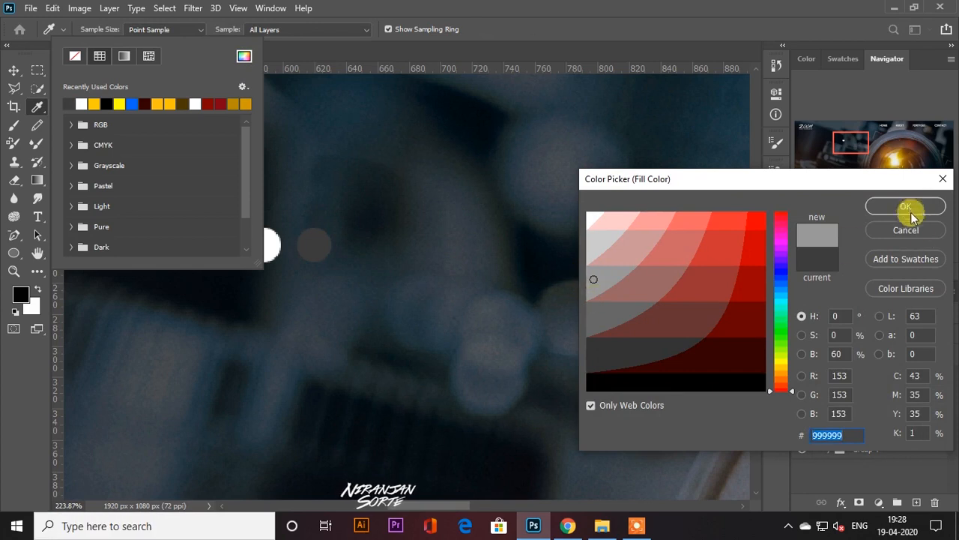
{"action": "left_click", "coordinate": [906, 207]}
Step: Duplicate the grey circle twice to complete a row of four, and group the four circle layers
{"action": "left_click", "coordinate": [14, 70]}
{"action": "left_click_drag", "start_coordinate": [326, 253], "coordinate": [412, 247]}
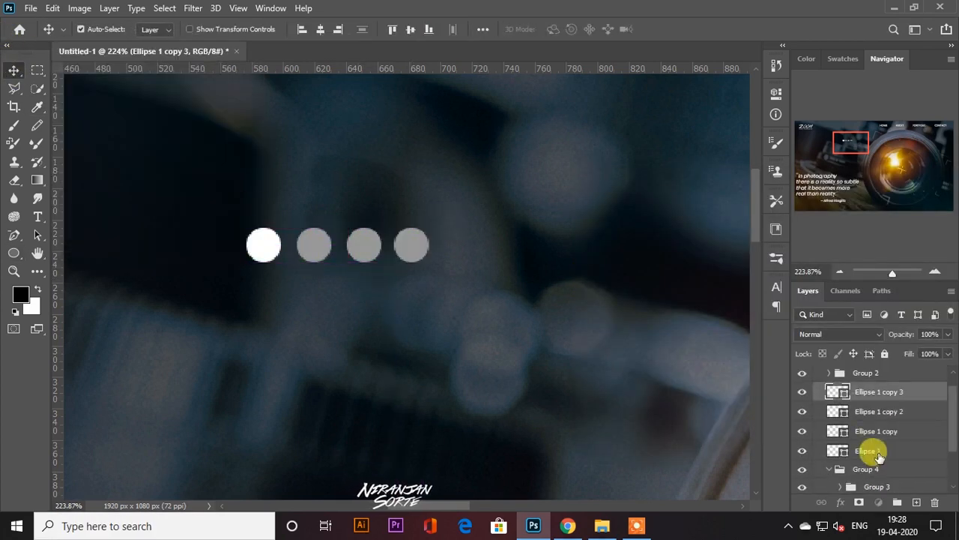
{"action": "left_click", "coordinate": [879, 454], "text": "shift"}
{"action": "key", "text": "ctrl+g"}
{"action": "left_click", "coordinate": [829, 413]}
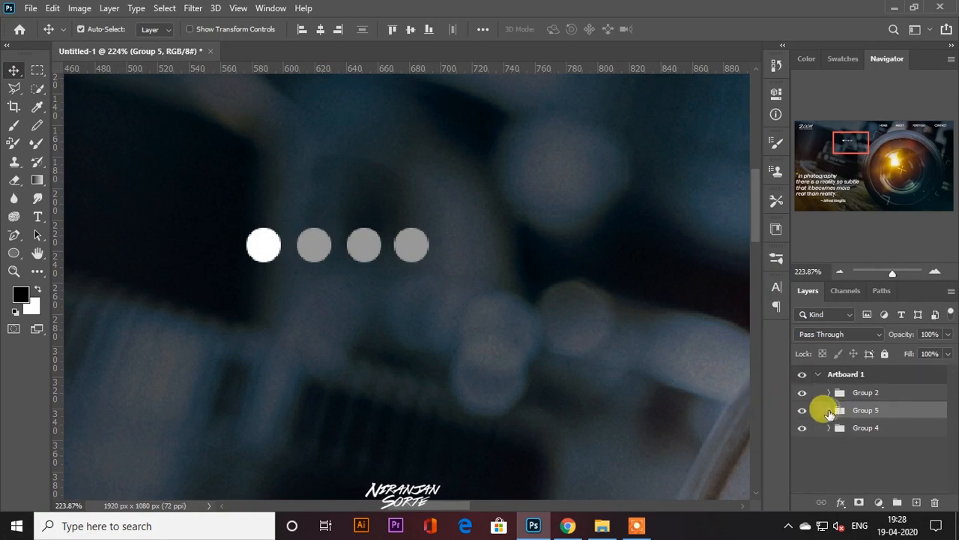
{"action": "left_click", "coordinate": [829, 411]}
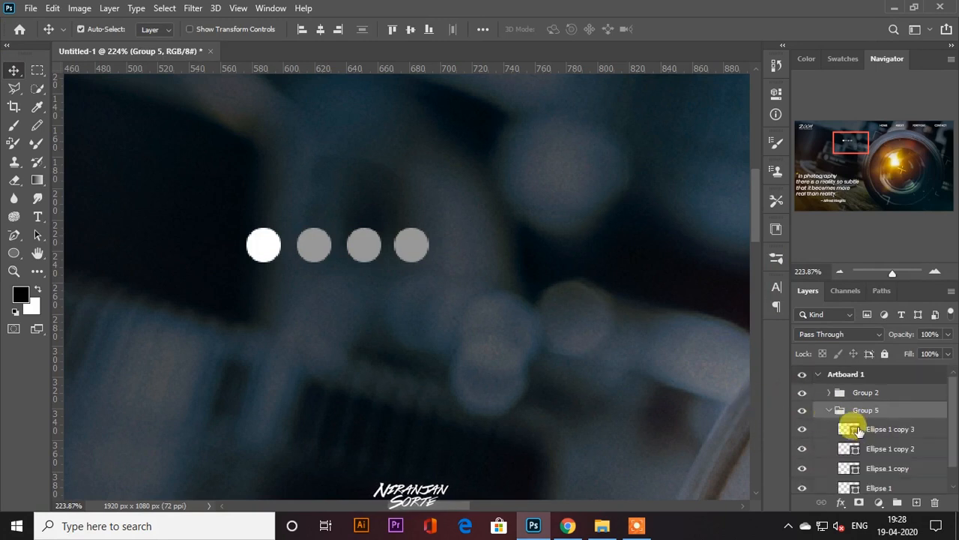
{"action": "left_click", "coordinate": [828, 410]}
{"action": "left_click", "coordinate": [802, 409]}
{"action": "left_click", "coordinate": [802, 410]}
Step: Move the group of four circles to just above the artboard's lower edge, below the lens
{"action": "scroll", "coordinate": [371, 284], "scroll_direction": "down", "scroll_amount": 5}
{"action": "scroll", "coordinate": [379, 282], "scroll_direction": "down", "scroll_amount": 1}
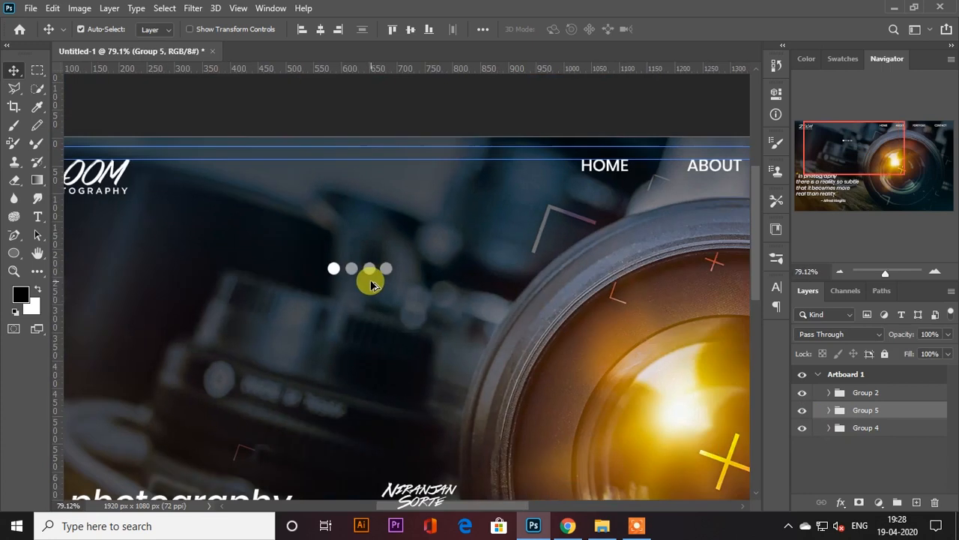
{"action": "key", "text": "ctrl+t"}
{"action": "left_click_drag", "start_coordinate": [368, 268], "coordinate": [536, 421]}
{"action": "left_click_drag", "start_coordinate": [532, 401], "coordinate": [501, 422]}
{"action": "key", "text": "Return"}
Step: Nudge the first grey circle slightly towards the white one to even out the gaps
{"action": "left_click", "coordinate": [492, 447]}
{"action": "scroll", "coordinate": [491, 442], "scroll_direction": "up", "scroll_amount": 8}
{"action": "left_click_drag", "start_coordinate": [511, 424], "coordinate": [560, 423]}
{"action": "left_click_drag", "start_coordinate": [494, 422], "coordinate": [493, 422]}
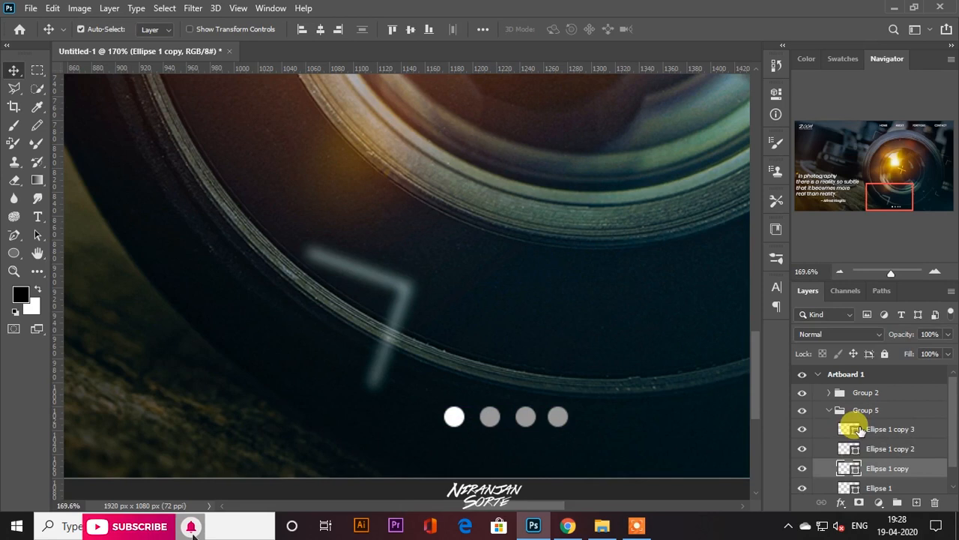
Step: Group the four circle layers again inside Group 5 and collapse the outer group
{"action": "left_click", "coordinate": [849, 430]}
{"action": "scroll", "coordinate": [854, 442], "scroll_direction": "down", "scroll_amount": 1}
{"action": "left_click", "coordinate": [871, 466], "text": "shift"}
{"action": "key", "text": "ctrl+g"}
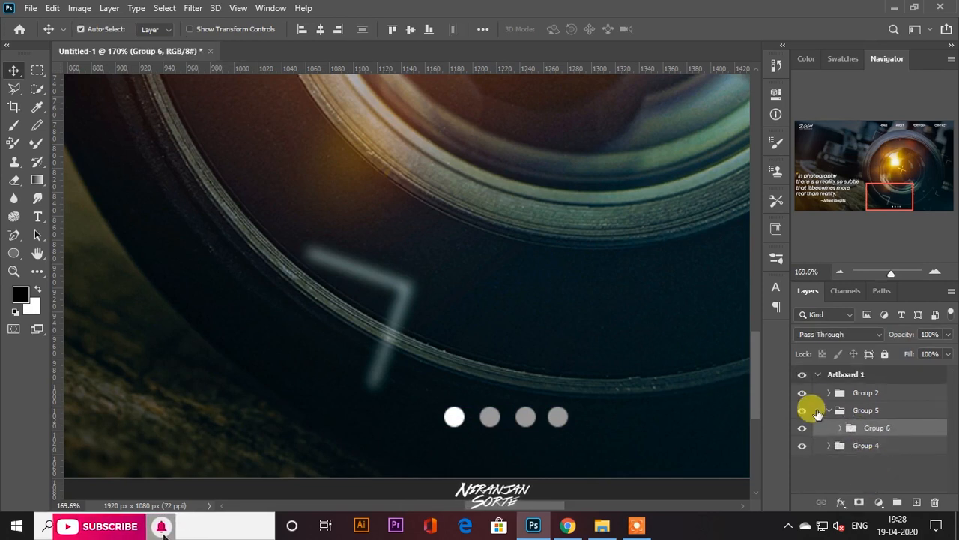
{"action": "left_click", "coordinate": [826, 412]}
Step: Toggle the visibility of Group 5 and Group 4 to check what each contains
{"action": "left_click", "coordinate": [802, 412]}
{"action": "left_click", "coordinate": [802, 411]}
{"action": "left_click", "coordinate": [802, 411]}
{"action": "left_click", "coordinate": [802, 412]}
{"action": "left_click", "coordinate": [802, 426]}
{"action": "left_click", "coordinate": [803, 427]}
{"action": "left_click", "coordinate": [803, 426]}
{"action": "left_click", "coordinate": [803, 427]}
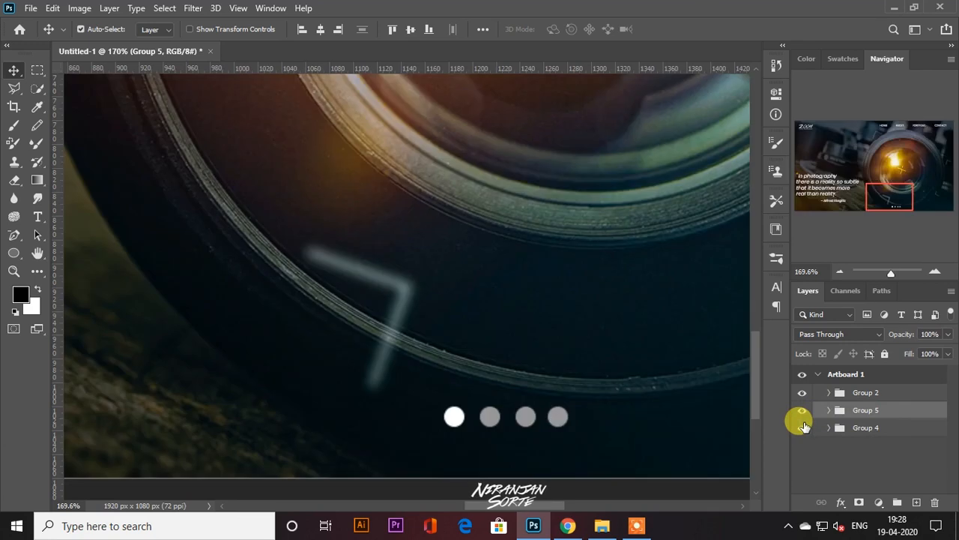
Step: Undo the nested grouping, the nudge of the first grey circle and the move of the circle group
{"action": "left_click", "coordinate": [870, 429], "text": "ctrl"}
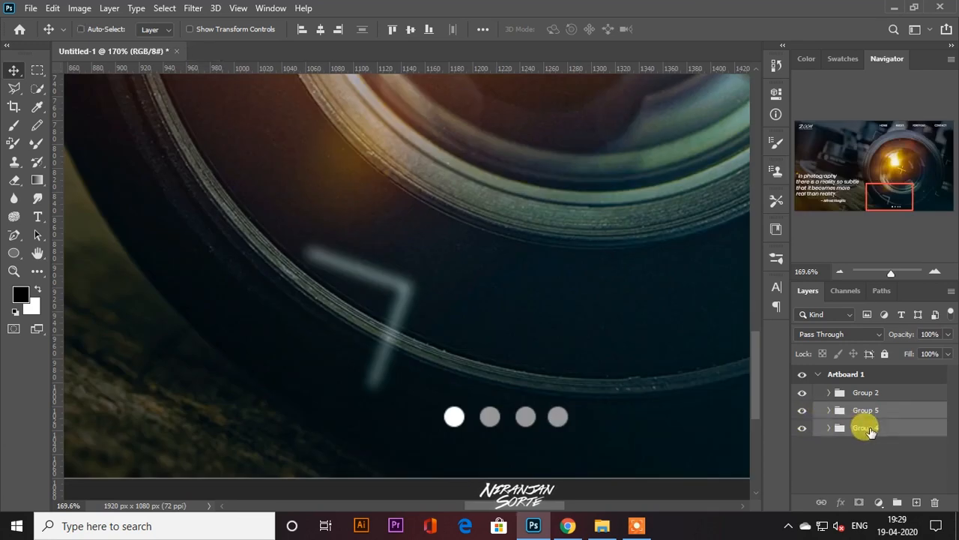
{"action": "key", "text": "ctrl+z"}
{"action": "key", "text": "ctrl+z"}
{"action": "key", "text": "ctrl+z"}
{"action": "key", "text": "ctrl+z"}
{"action": "key", "text": "ctrl+z"}
{"action": "key", "text": "ctrl+z"}
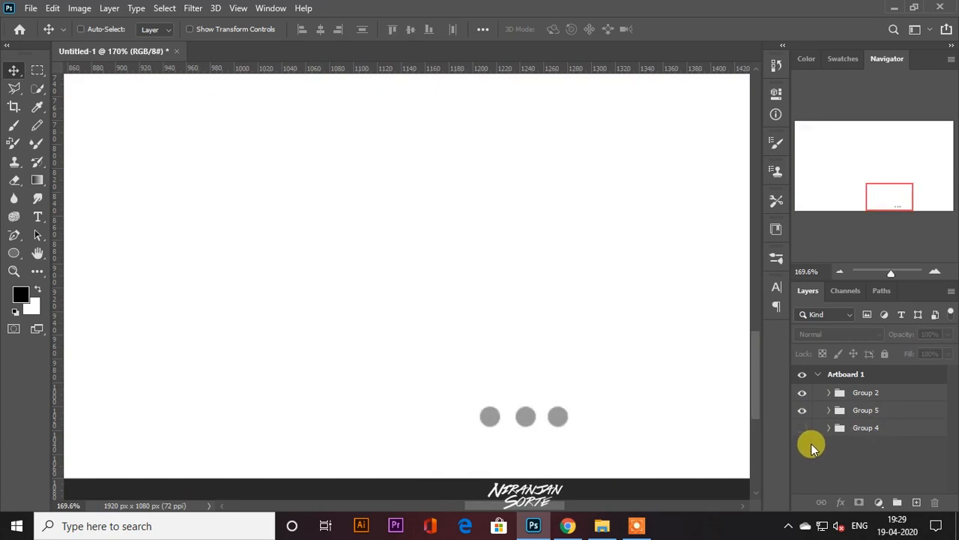
{"action": "key", "text": "ctrl+z"}
{"action": "key", "text": "ctrl+z"}
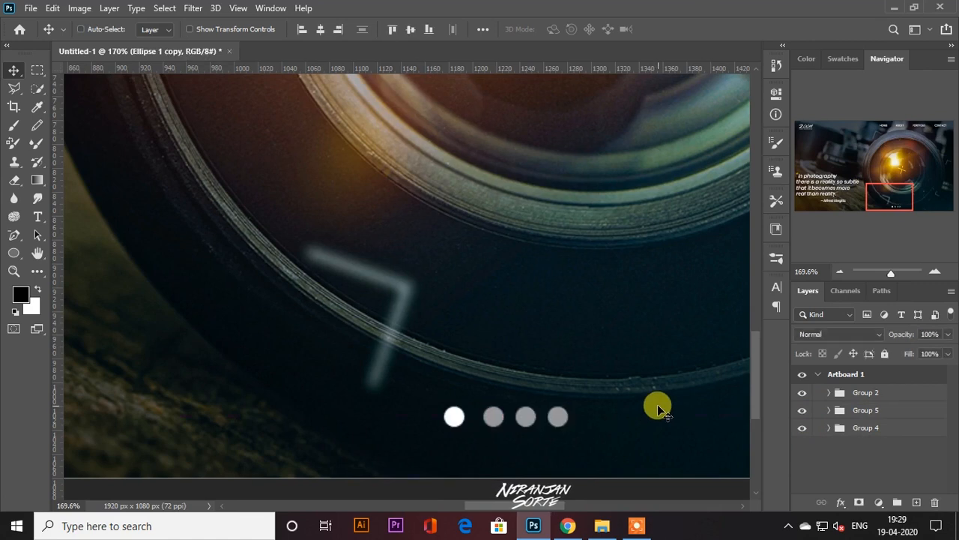
Step: Locate the slider circles' layers from the canvas, then collapse Group 5 and Group 2 in the layer list
{"action": "left_click", "coordinate": [828, 392]}
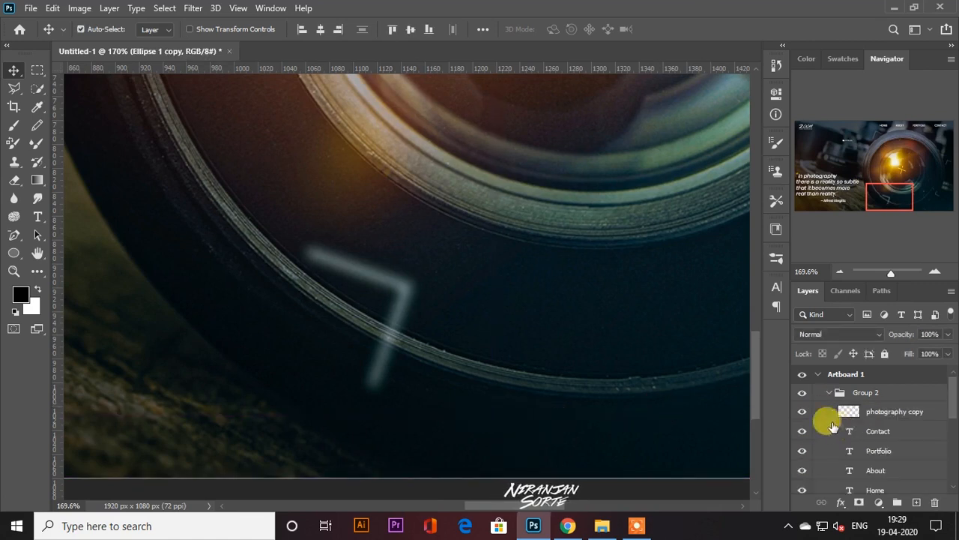
{"action": "scroll", "coordinate": [440, 333], "scroll_direction": "down", "scroll_amount": 6}
{"action": "scroll", "coordinate": [336, 186], "scroll_direction": "up", "scroll_amount": 5}
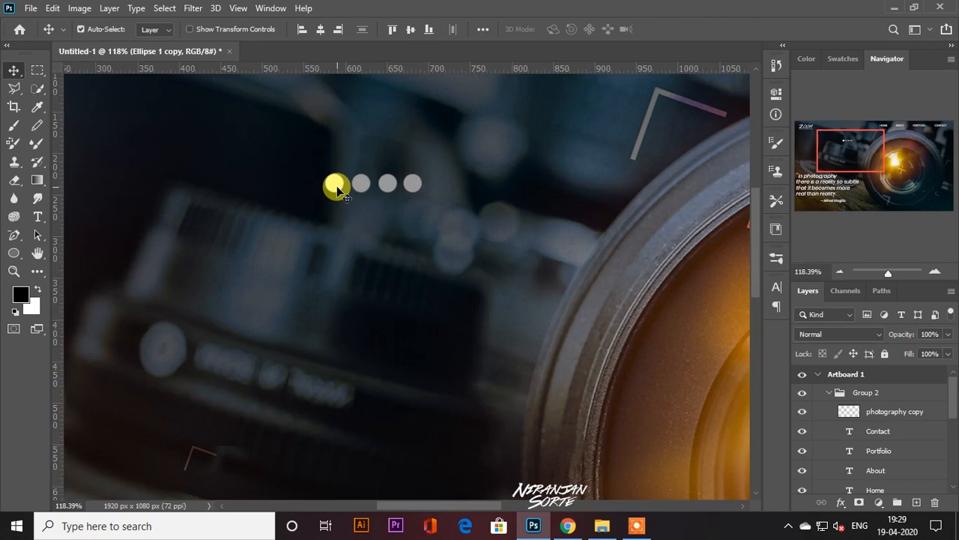
{"action": "left_click", "coordinate": [360, 189]}
{"action": "left_click", "coordinate": [844, 412]}
{"action": "left_click", "coordinate": [830, 407]}
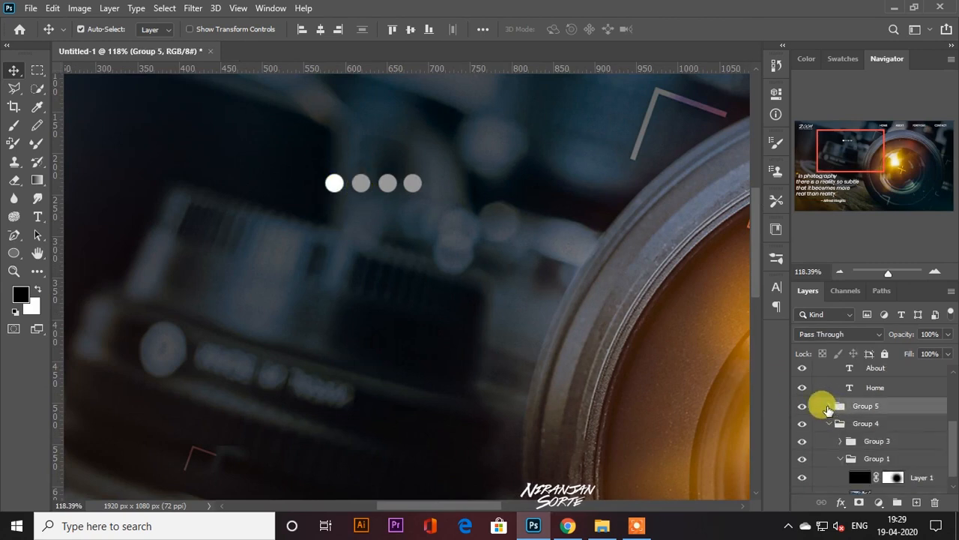
{"action": "scroll", "coordinate": [827, 409], "scroll_direction": "up", "scroll_amount": 3}
{"action": "left_click", "coordinate": [828, 389]}
{"action": "left_click", "coordinate": [829, 392]}
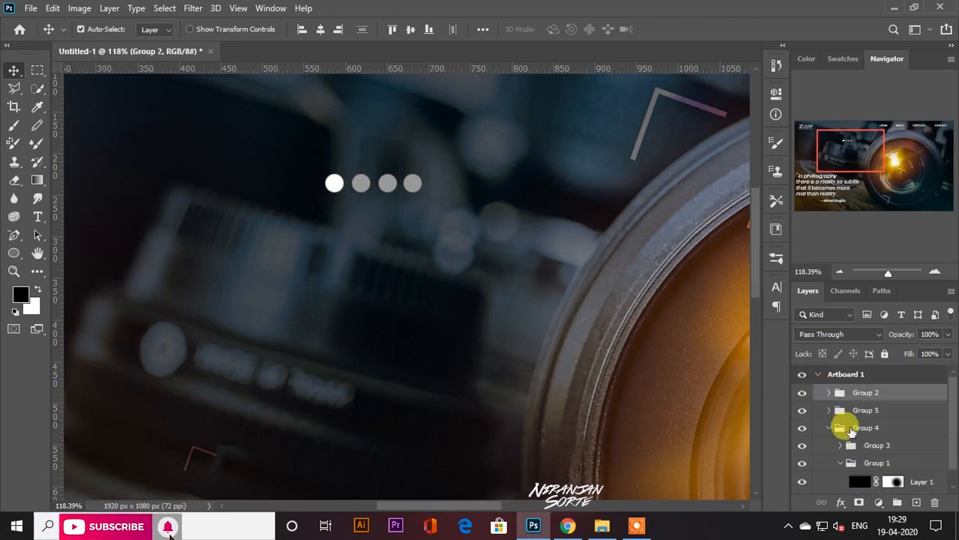
Step: Collapse Group 1 and Group 4, and check that the grey circles belong to Group 5 before collapsing it
{"action": "left_click", "coordinate": [847, 428]}
{"action": "left_click", "coordinate": [830, 427]}
{"action": "left_click", "coordinate": [829, 427]}
{"action": "left_click", "coordinate": [839, 447]}
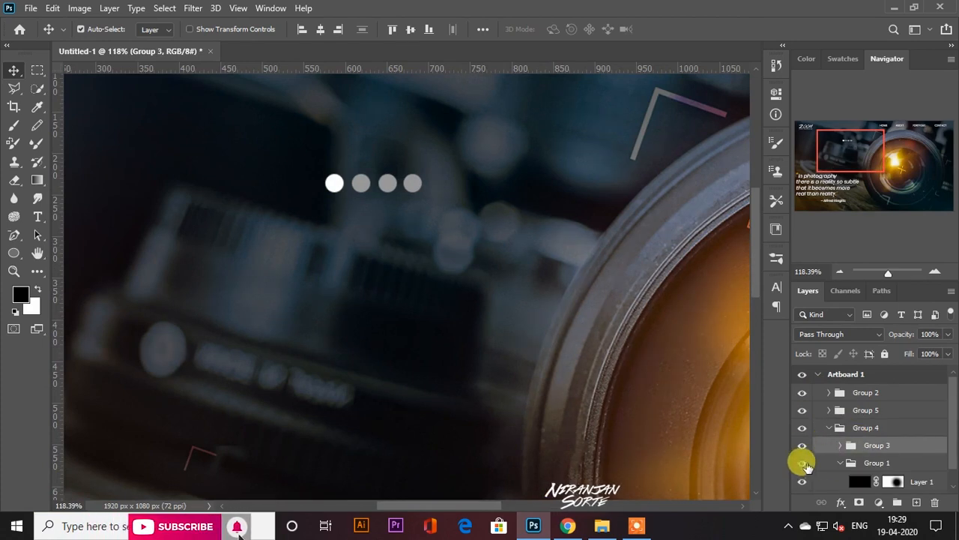
{"action": "left_click", "coordinate": [840, 462]}
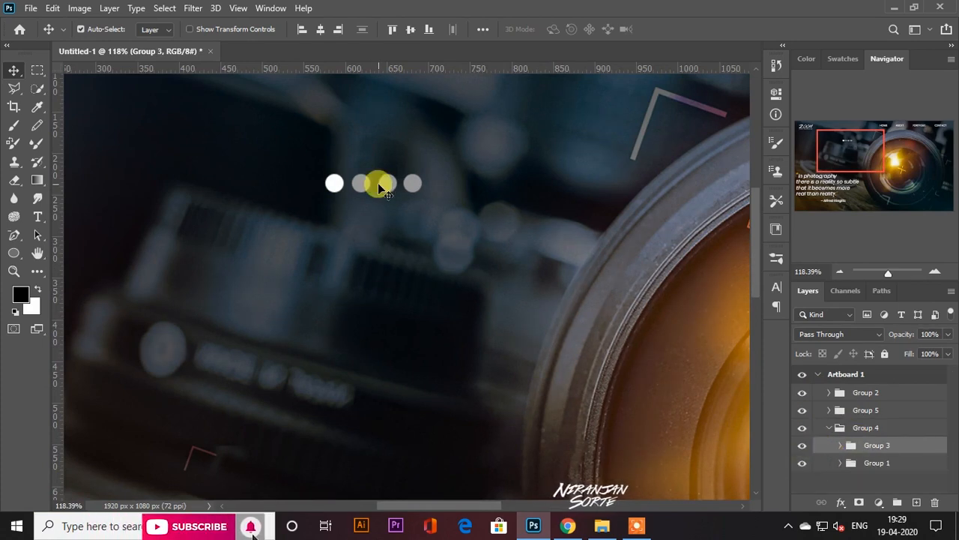
{"action": "left_click", "coordinate": [378, 184]}
{"action": "left_click", "coordinate": [392, 187]}
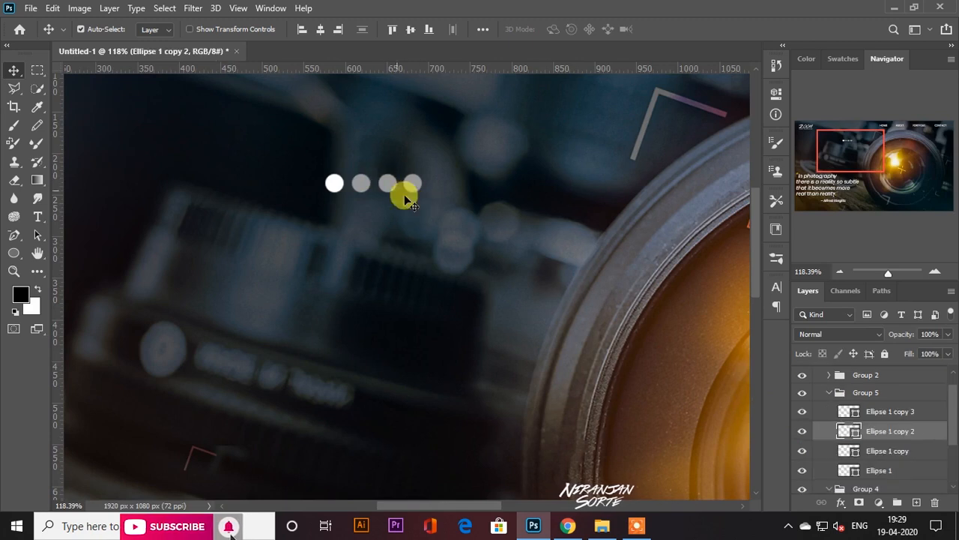
{"action": "left_click", "coordinate": [829, 394]}
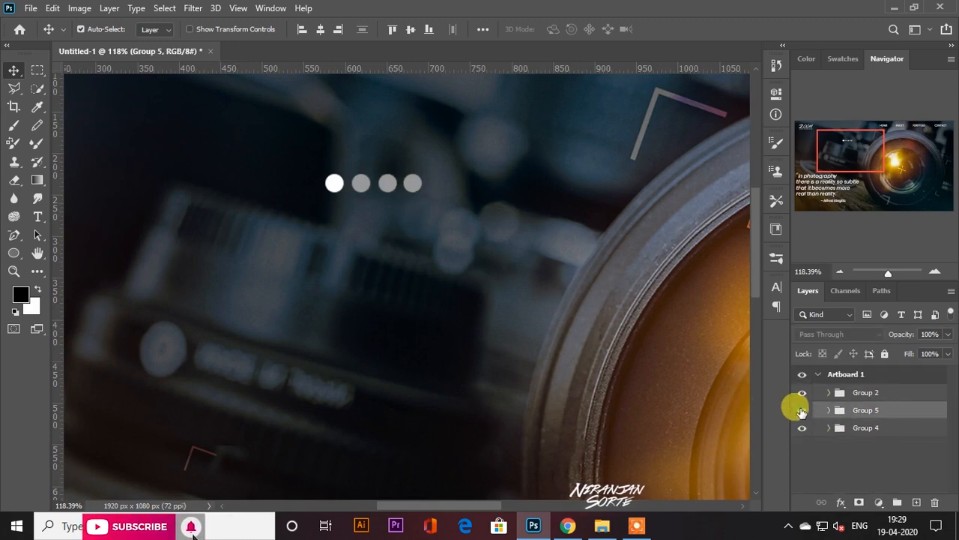
Step: Move the circle group beneath the lens near the artboard's lower edge and scale it down to about 69% width and 68% height
{"action": "scroll", "coordinate": [375, 187], "scroll_direction": "down", "scroll_amount": 5}
{"action": "key", "text": "ctrl+t"}
{"action": "left_click_drag", "start_coordinate": [380, 190], "coordinate": [583, 446]}
{"action": "scroll", "coordinate": [583, 445], "scroll_direction": "up", "scroll_amount": 5}
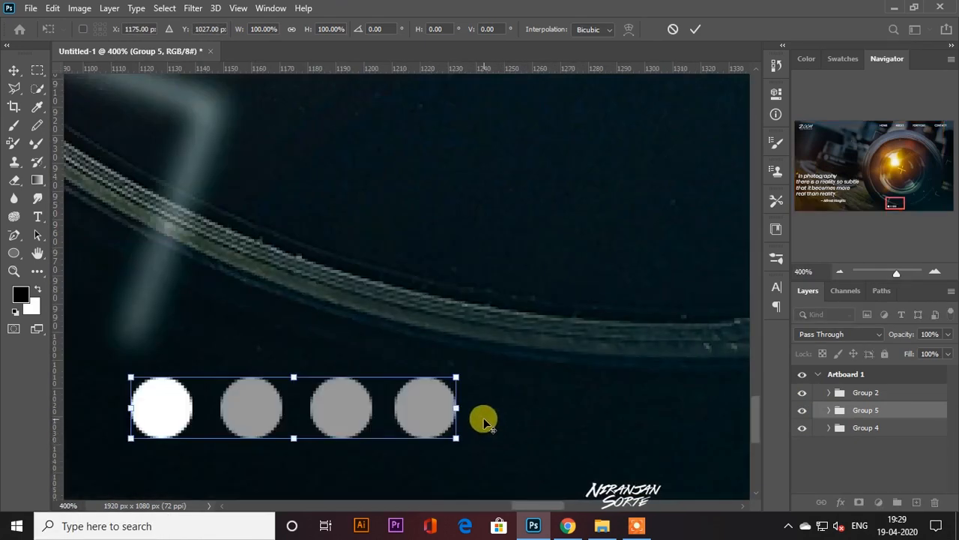
{"action": "scroll", "coordinate": [484, 420], "scroll_direction": "down", "scroll_amount": 3}
{"action": "left_click_drag", "start_coordinate": [481, 406], "coordinate": [468, 404]}
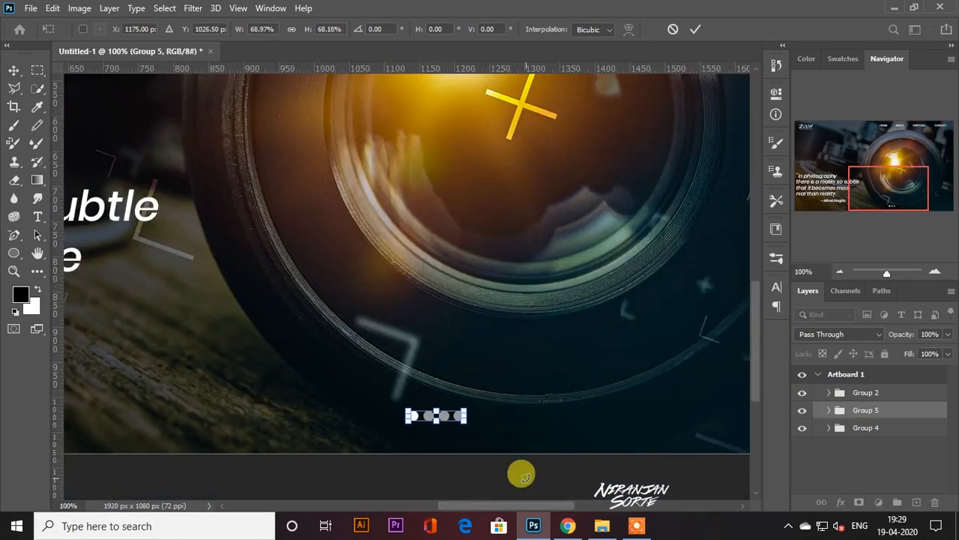
{"action": "key", "text": "Return"}
Step: Spread the grey circles farther apart from the white one along the same row
{"action": "left_click_drag", "start_coordinate": [428, 414], "coordinate": [474, 415]}
{"action": "scroll", "coordinate": [442, 420], "scroll_direction": "up", "scroll_amount": 3}
{"action": "left_click", "coordinate": [448, 419]}
{"action": "left_click_drag", "start_coordinate": [481, 416], "coordinate": [529, 411]}
{"action": "left_click_drag", "start_coordinate": [430, 409], "coordinate": [426, 409]}
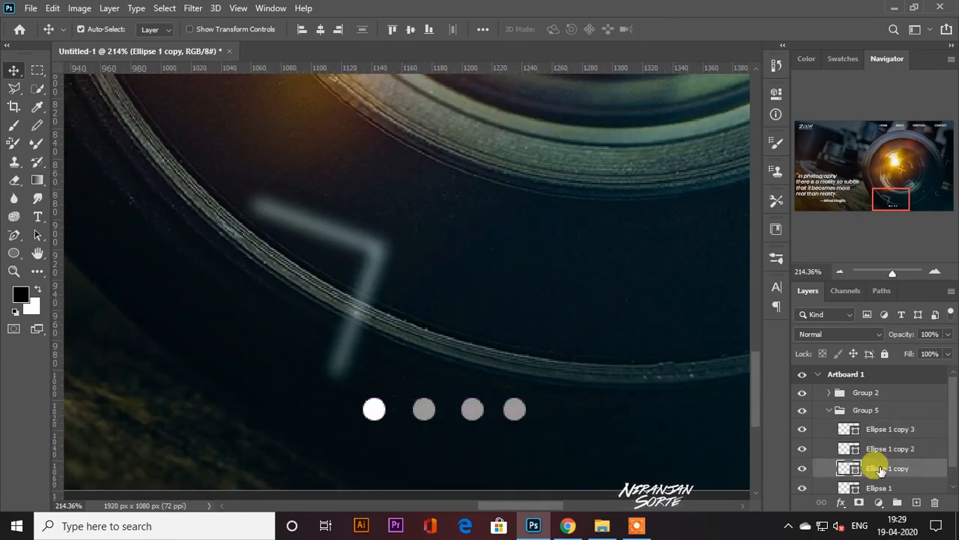
Step: Move the circles' Group 5 into Group 4 and check its contents by toggling visibility
{"action": "left_click", "coordinate": [828, 410]}
{"action": "left_click", "coordinate": [802, 426]}
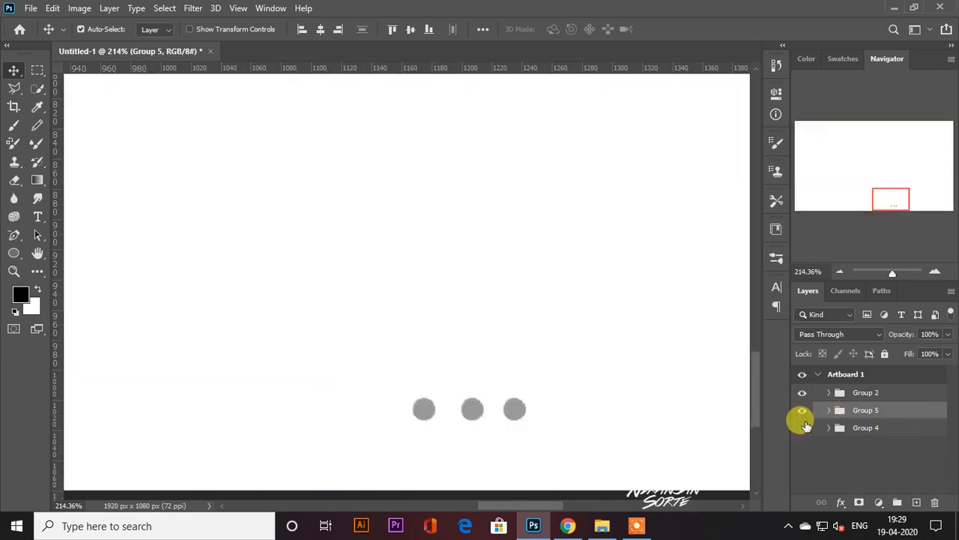
{"action": "left_click", "coordinate": [803, 426]}
{"action": "left_click_drag", "start_coordinate": [862, 410], "coordinate": [864, 428]}
{"action": "left_click", "coordinate": [828, 410]}
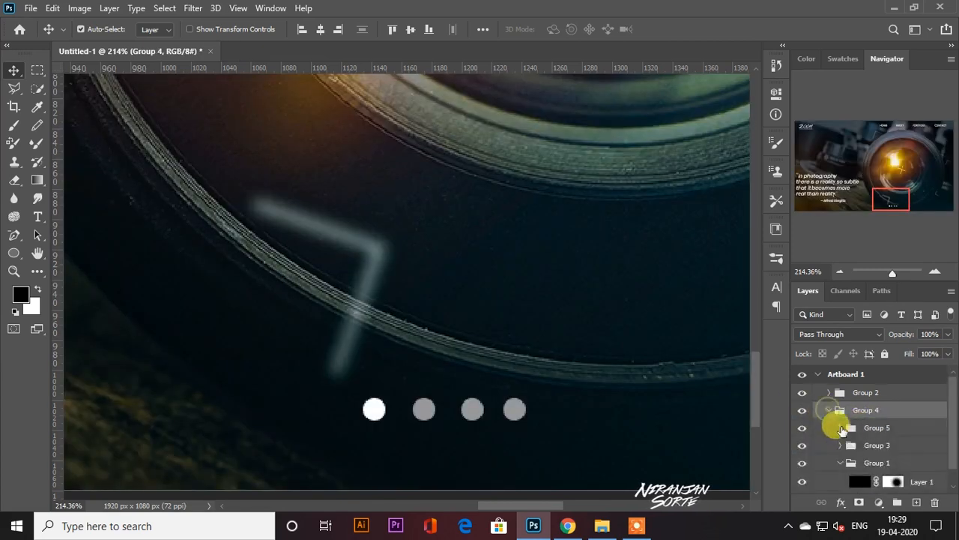
{"action": "left_click", "coordinate": [862, 427]}
{"action": "left_click", "coordinate": [802, 427]}
{"action": "left_click", "coordinate": [802, 427]}
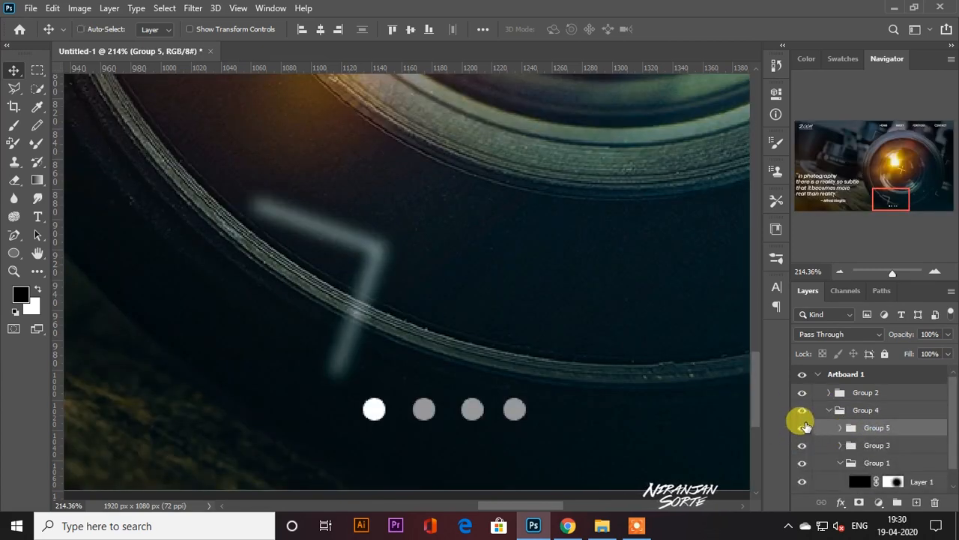
Step: Shift the row of slider circles slightly down
{"action": "key", "text": "ctrl+t"}
{"action": "left_click_drag", "start_coordinate": [494, 409], "coordinate": [498, 417]}
{"action": "key", "text": "Return"}
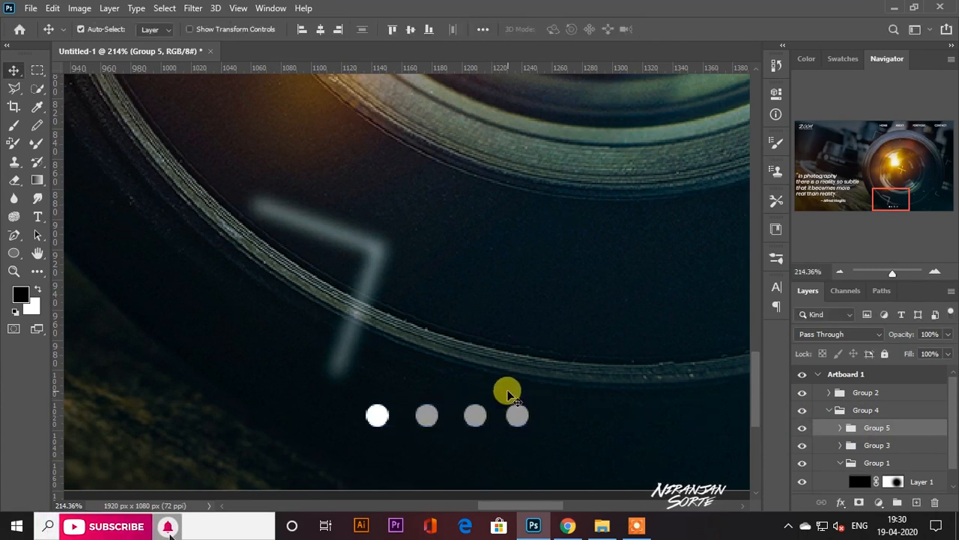
{"action": "key", "text": "ctrl+0"}
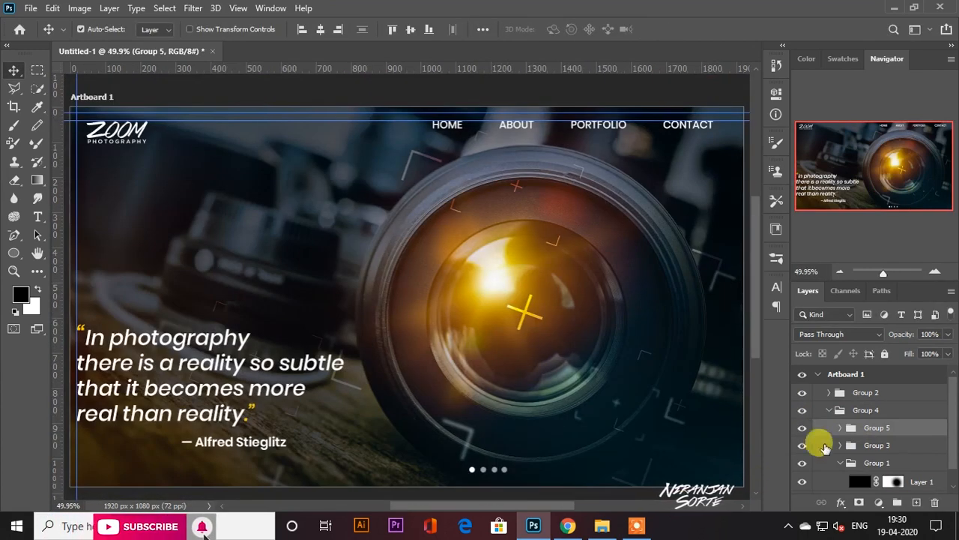
Step: Collapse and hide Group 4, and add a new empty layer beneath it
{"action": "left_click", "coordinate": [815, 410]}
{"action": "left_click", "coordinate": [828, 410]}
{"action": "left_click", "coordinate": [803, 409]}
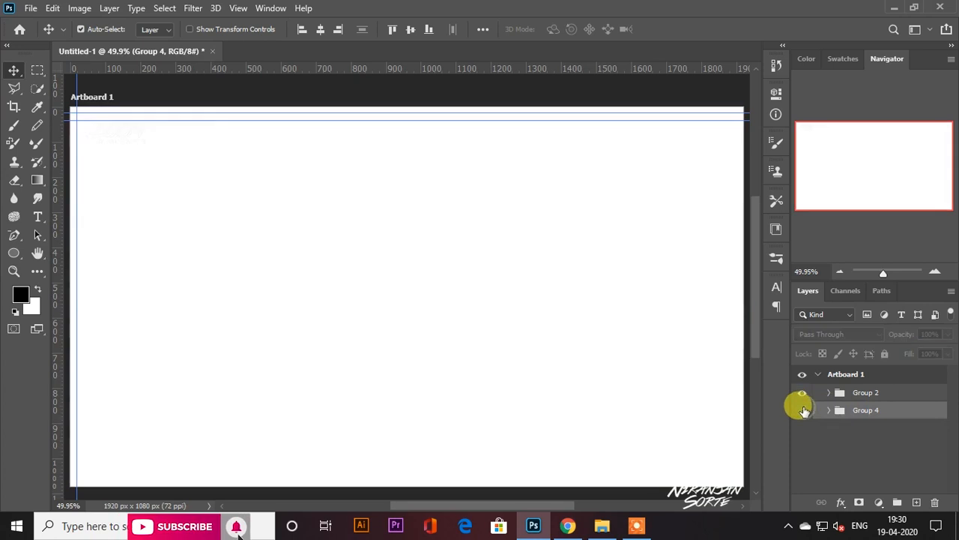
{"action": "left_click", "coordinate": [916, 502]}
{"action": "key", "text": "ctrl+z"}
{"action": "left_click", "coordinate": [916, 502]}
{"action": "left_click_drag", "start_coordinate": [845, 411], "coordinate": [839, 430]}
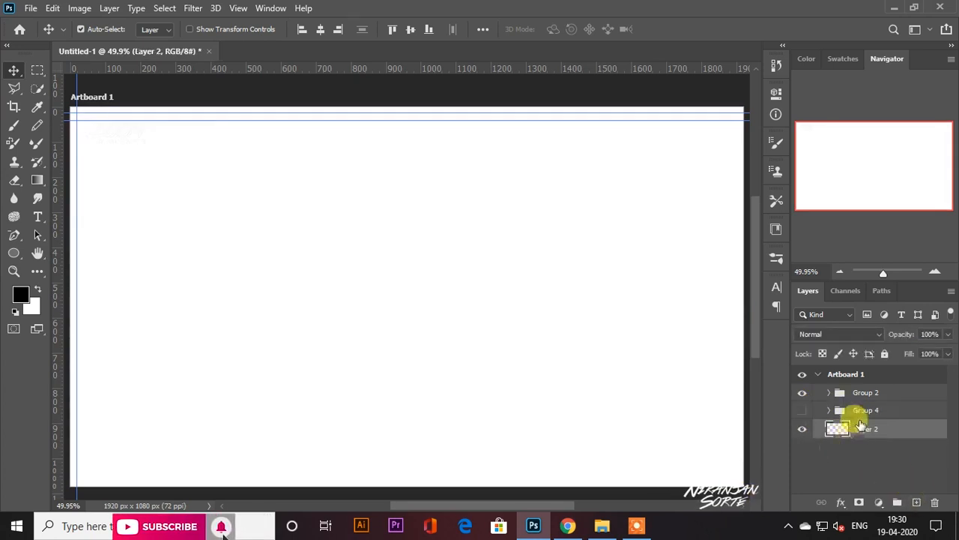
Step: Rename Group 4 as Home, check its visibility and leave it hidden
{"action": "double_click", "coordinate": [866, 410]}
{"action": "type", "text": "Home"}
{"action": "key", "text": "Return"}
{"action": "left_click", "coordinate": [802, 410]}
{"action": "left_click", "coordinate": [802, 410]}
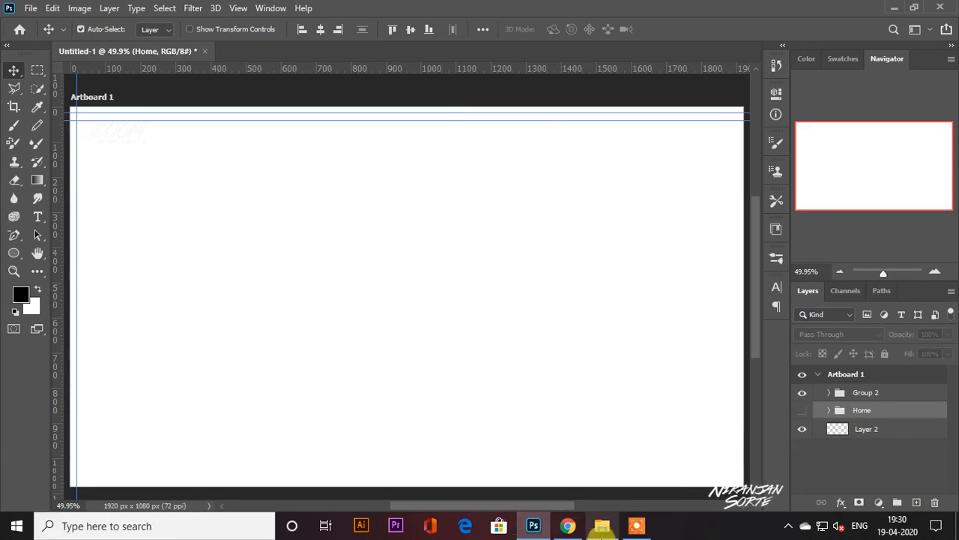
Step: Place the photo 1771 from the ASST folder and enlarge it to cover the whole artboard
{"action": "left_click", "coordinate": [600, 525]}
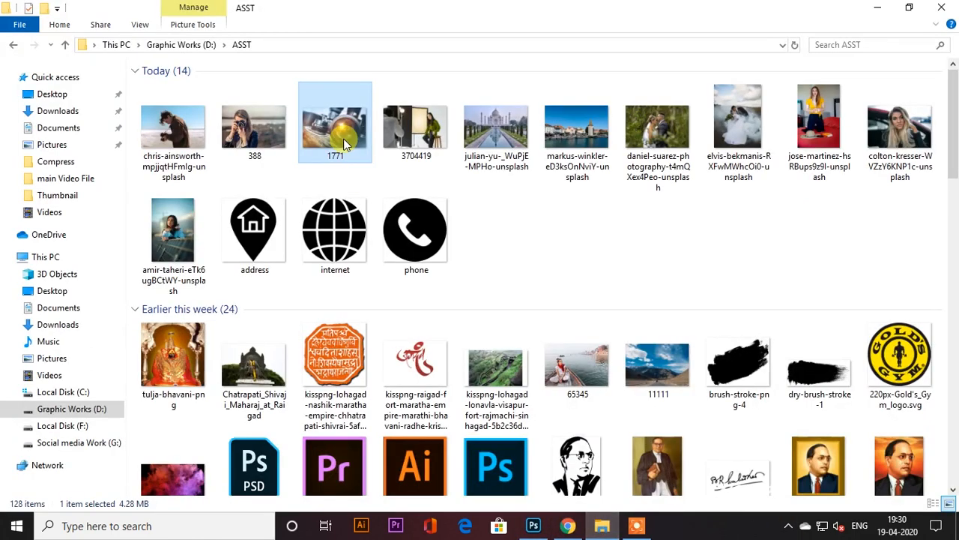
{"action": "left_click_drag", "start_coordinate": [335, 127], "coordinate": [529, 379]}
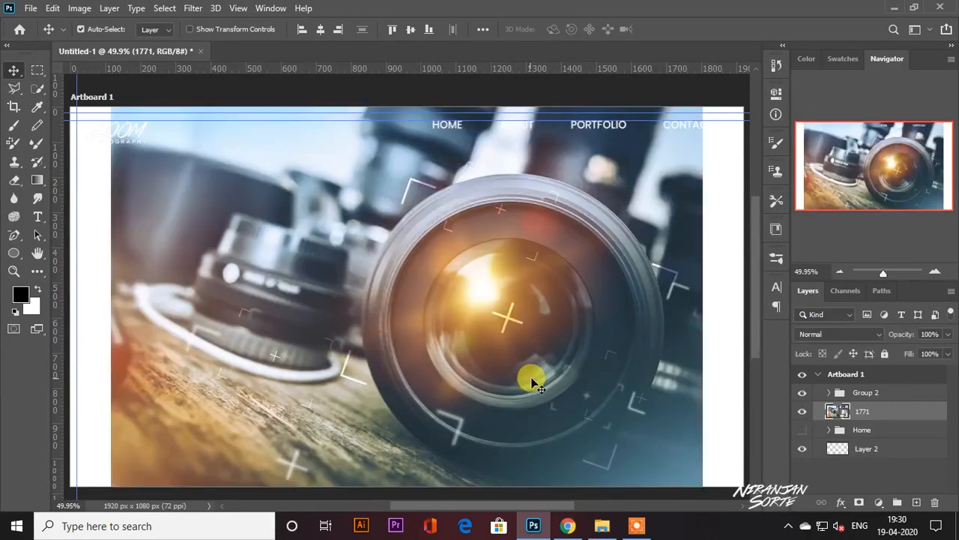
{"action": "scroll", "coordinate": [643, 251], "scroll_direction": "down", "scroll_amount": 5}
{"action": "left_click_drag", "start_coordinate": [660, 197], "coordinate": [674, 186]}
{"action": "key", "text": "Return"}
{"action": "key", "text": "ctrl+0"}
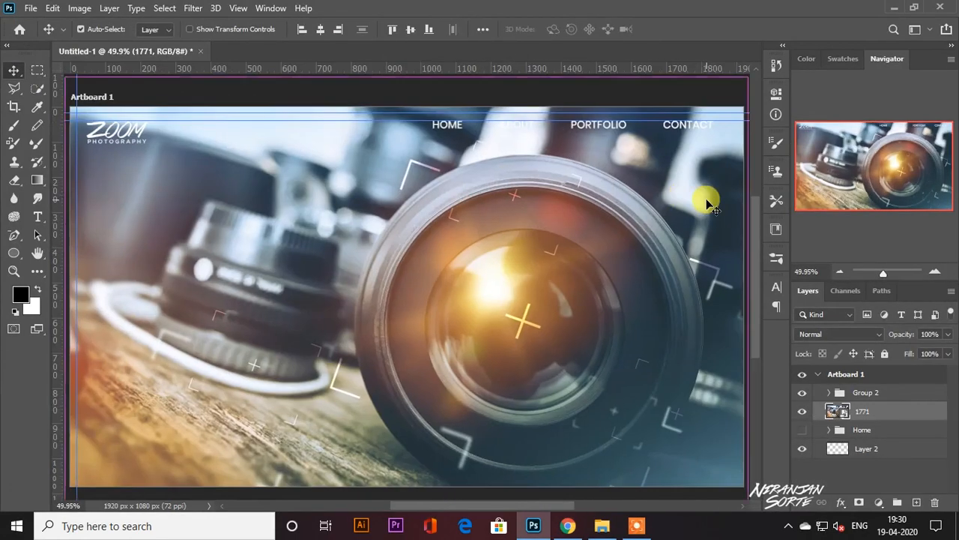
Step: Try the photo 1771 beneath the Home group with adjusted fill, and delete it
{"action": "left_click_drag", "start_coordinate": [894, 412], "coordinate": [877, 431]}
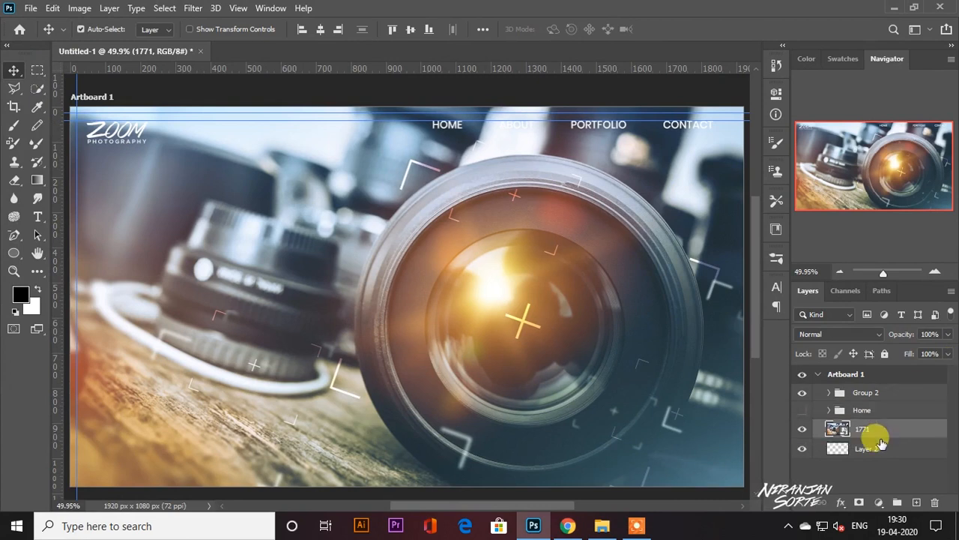
{"action": "left_click", "coordinate": [948, 353]}
{"action": "left_click_drag", "start_coordinate": [938, 366], "coordinate": [952, 392]}
{"action": "left_click", "coordinate": [856, 427]}
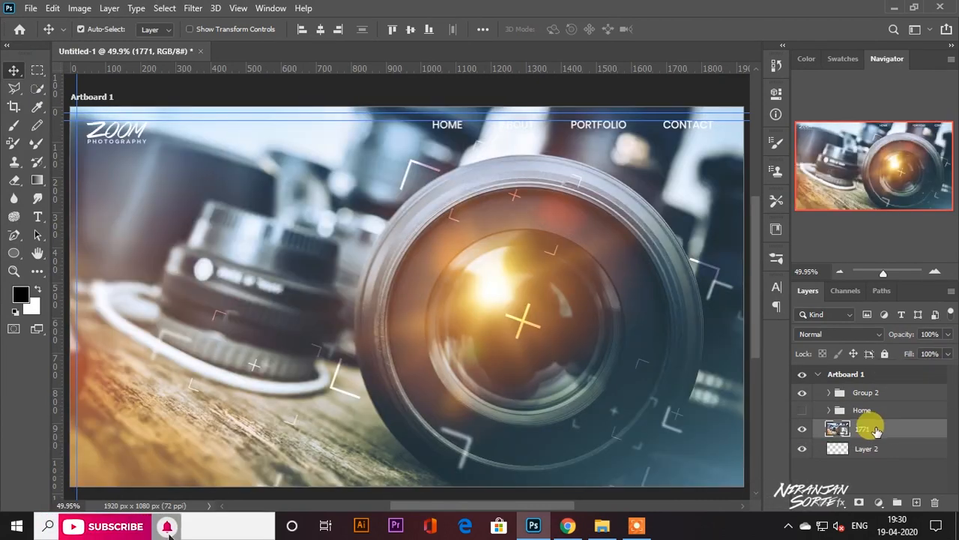
{"action": "key", "text": "Delete"}
Step: Add a new layer at the bottom and fill it with light orange #ffcc99
{"action": "left_click", "coordinate": [916, 502]}
{"action": "left_click", "coordinate": [17, 303]}
{"action": "left_click", "coordinate": [591, 244]}
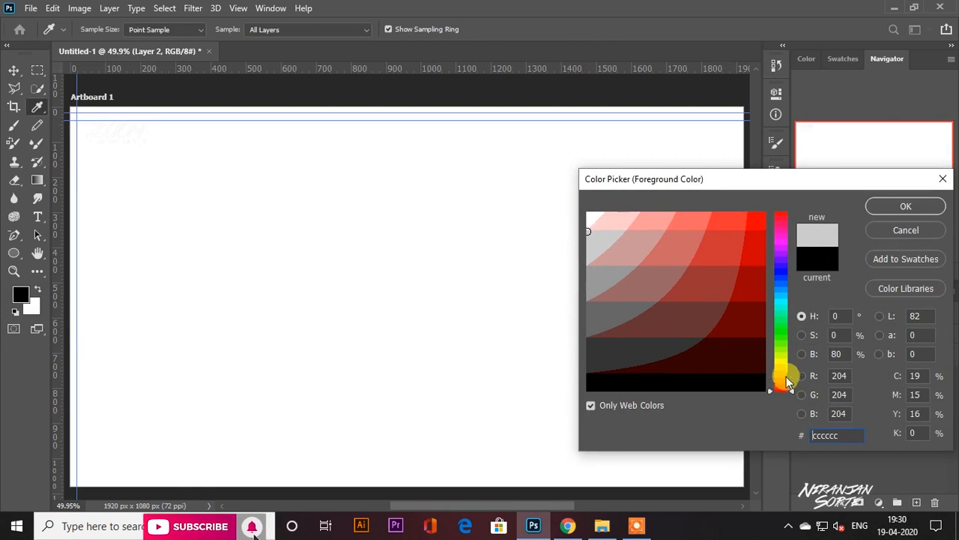
{"action": "left_click", "coordinate": [780, 372]}
{"action": "left_click", "coordinate": [607, 229]}
{"action": "left_click", "coordinate": [651, 207]}
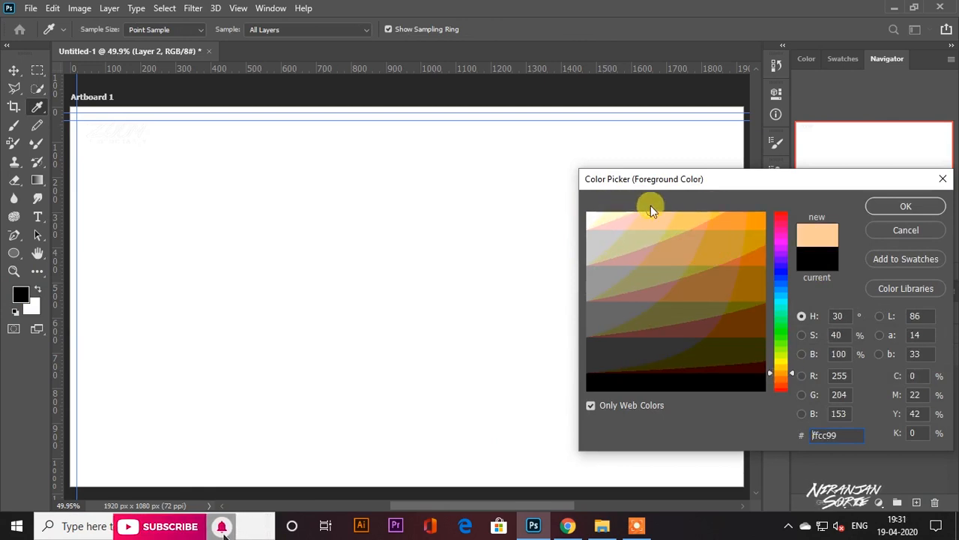
{"action": "left_click", "coordinate": [902, 203]}
{"action": "key", "text": "alt+BackSpace"}
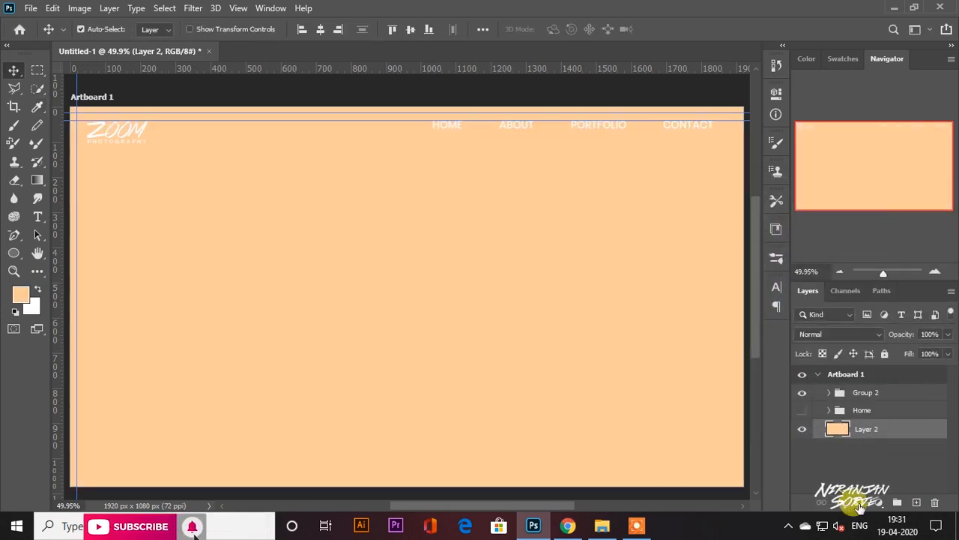
Step: Refill the background layer with pale yellow #ffffcc
{"action": "left_click", "coordinate": [22, 296]}
{"action": "left_click", "coordinate": [607, 212]}
{"action": "left_click", "coordinate": [880, 207]}
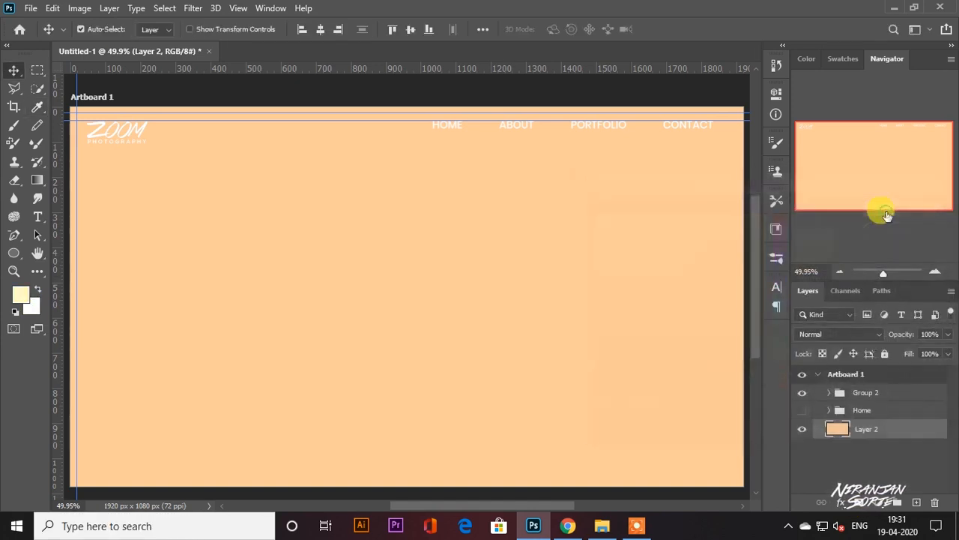
{"action": "key", "text": "alt+BackSpace"}
Step: Refill the background layer with orange #ff9933
{"action": "left_click", "coordinate": [20, 298]}
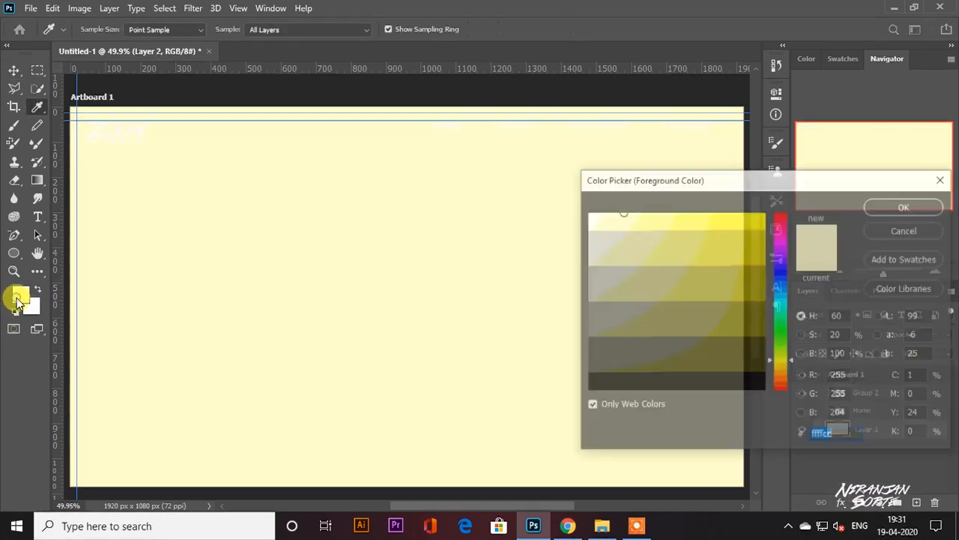
{"action": "left_click", "coordinate": [775, 371]}
{"action": "left_click", "coordinate": [686, 346]}
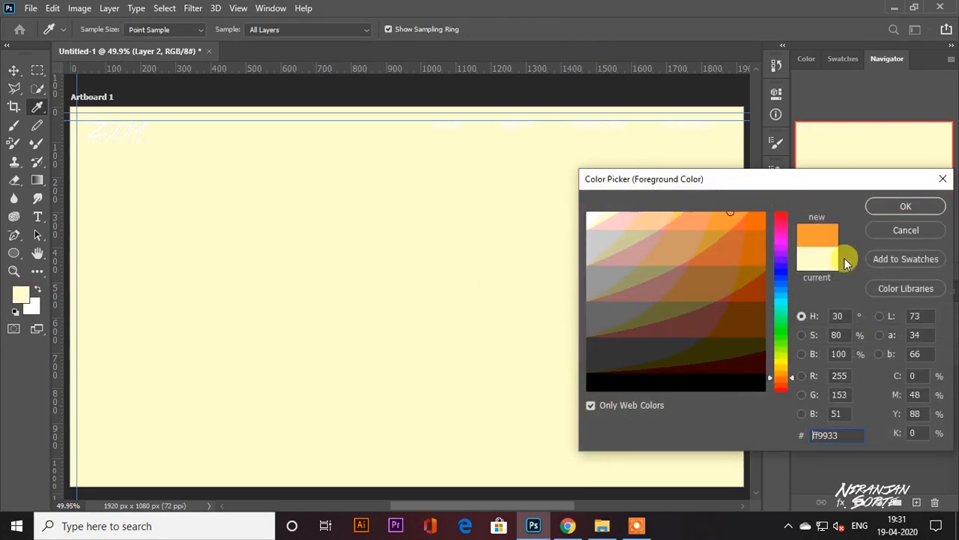
{"action": "left_click", "coordinate": [905, 205]}
{"action": "key", "text": "alt+BackSpace"}
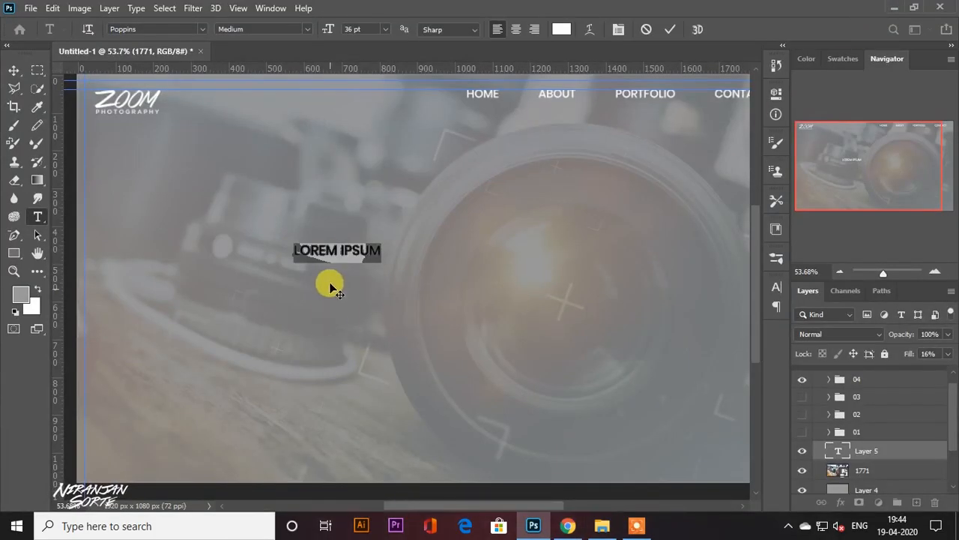
Step: Enter the contact street address in the placeholder text, move it up below the menu, and undo the duplicated line
{"action": "type", "text": "123 MAIN STREET, NEW YORK, NY 10030"}
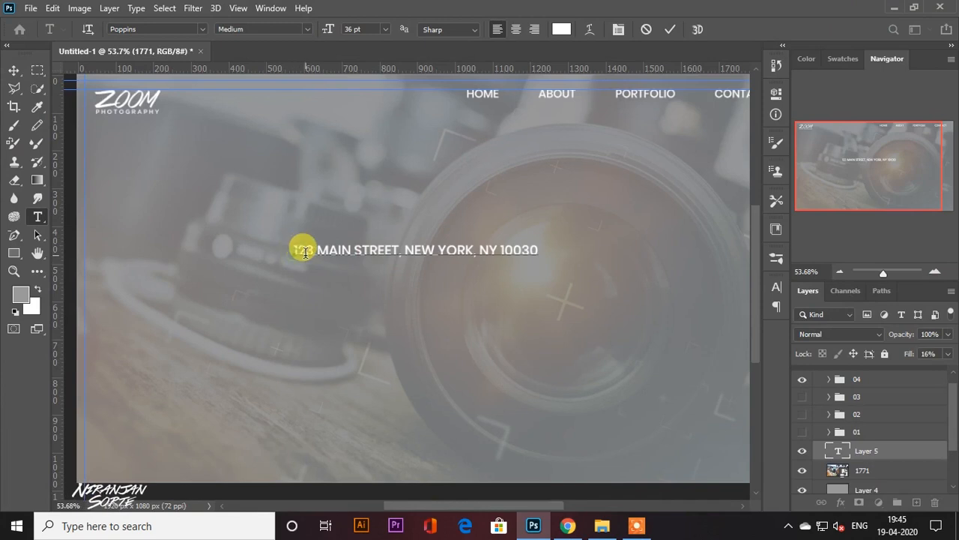
{"action": "left_click", "coordinate": [13, 70]}
{"action": "left_click_drag", "start_coordinate": [418, 250], "coordinate": [445, 208]}
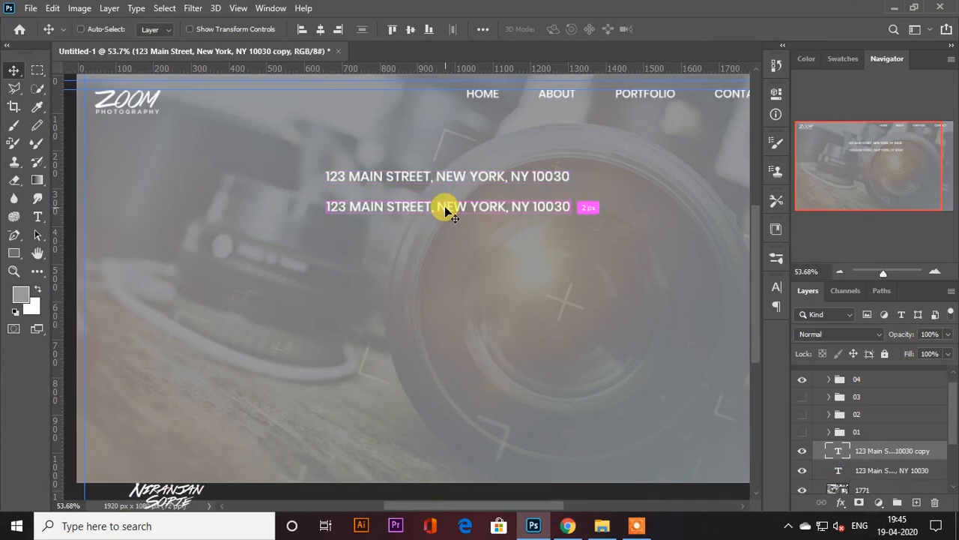
{"action": "key", "text": "ctrl+z"}
Step: Draw a rectangle shape of about 1006 x 467 px below the address line
{"action": "left_click", "coordinate": [37, 70]}
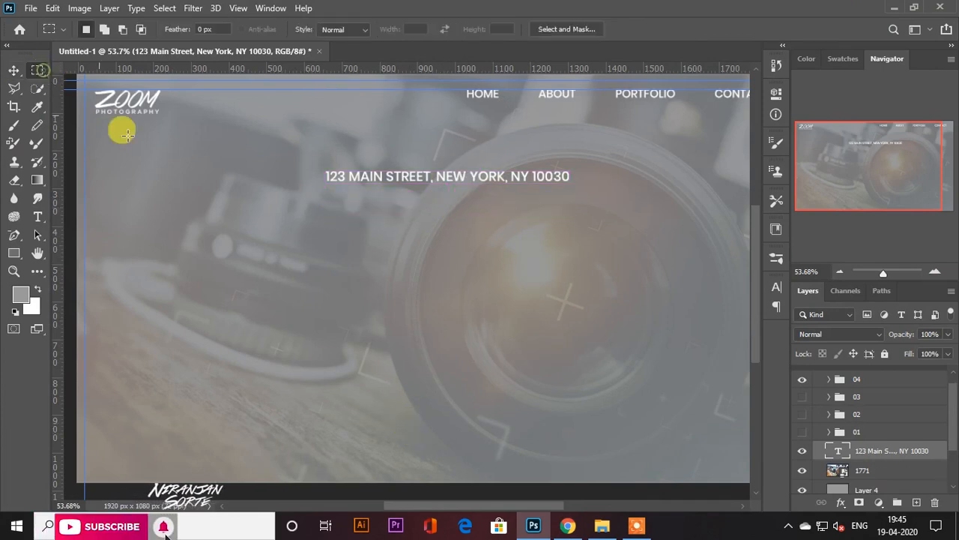
{"action": "left_click_drag", "start_coordinate": [231, 201], "coordinate": [602, 371]}
{"action": "left_click", "coordinate": [13, 253]}
{"action": "left_click_drag", "start_coordinate": [253, 204], "coordinate": [632, 378]}
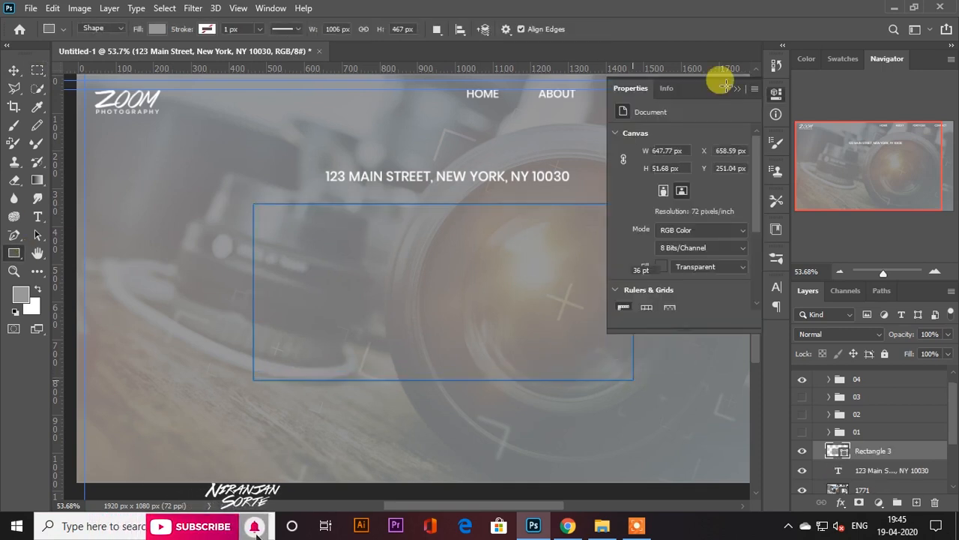
Step: Move the new rectangle slightly up and sideways so it sits closer beneath the address line
{"action": "left_click", "coordinate": [736, 89]}
{"action": "key", "text": "ctrl+t"}
{"action": "left_click_drag", "start_coordinate": [432, 215], "coordinate": [436, 212]}
{"action": "key", "text": "Return"}
Step: Confirm white #ffffff as the text colour of the address line
{"action": "left_click", "coordinate": [37, 216]}
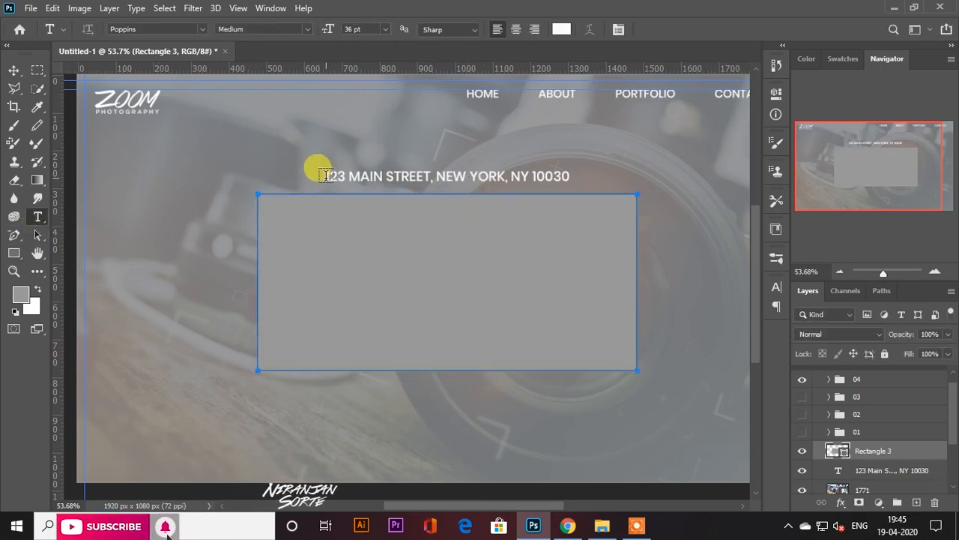
{"action": "left_click_drag", "start_coordinate": [324, 175], "coordinate": [637, 170]}
{"action": "left_click", "coordinate": [560, 30]}
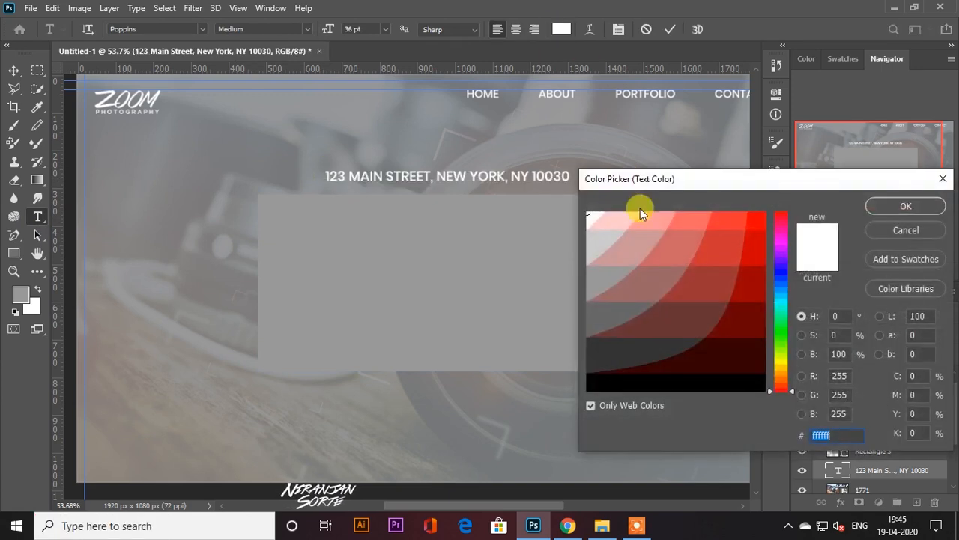
{"action": "left_click", "coordinate": [900, 207]}
Step: Add a vertical and a horizontal guide through the centre of the artboard, using the bounds of Layer 4
{"action": "left_click", "coordinate": [14, 68]}
{"action": "left_click", "coordinate": [348, 227]}
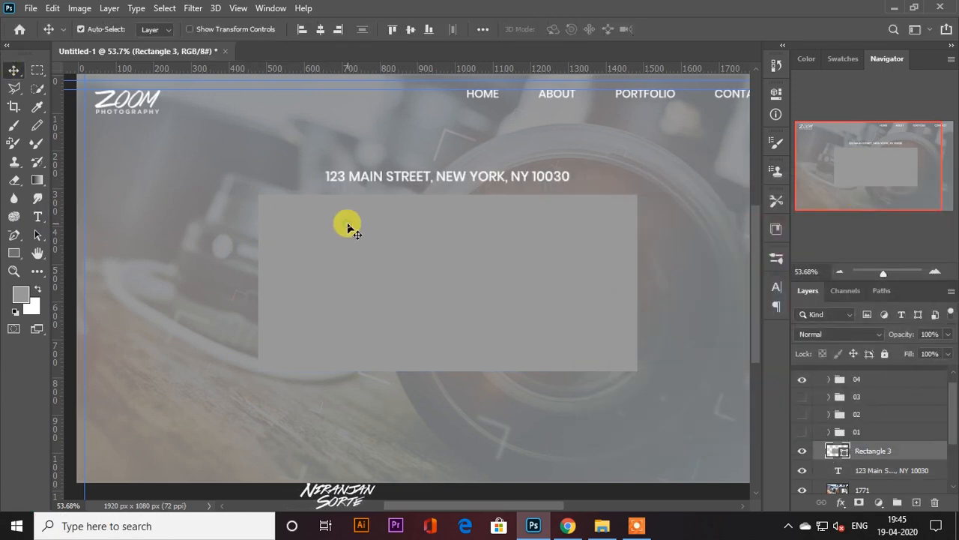
{"action": "left_click", "coordinate": [210, 212]}
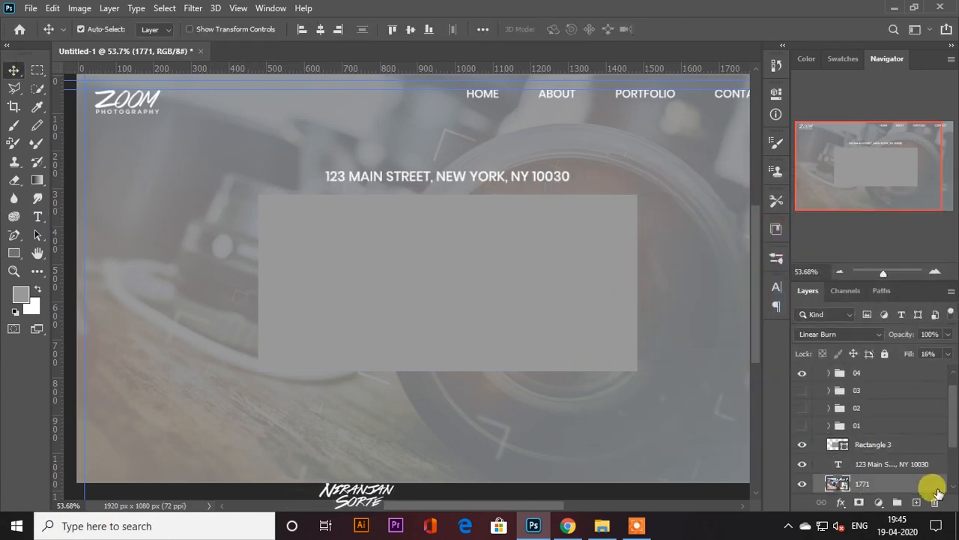
{"action": "left_click", "coordinate": [585, 402]}
{"action": "left_click_drag", "start_coordinate": [857, 446], "coordinate": [834, 446]}
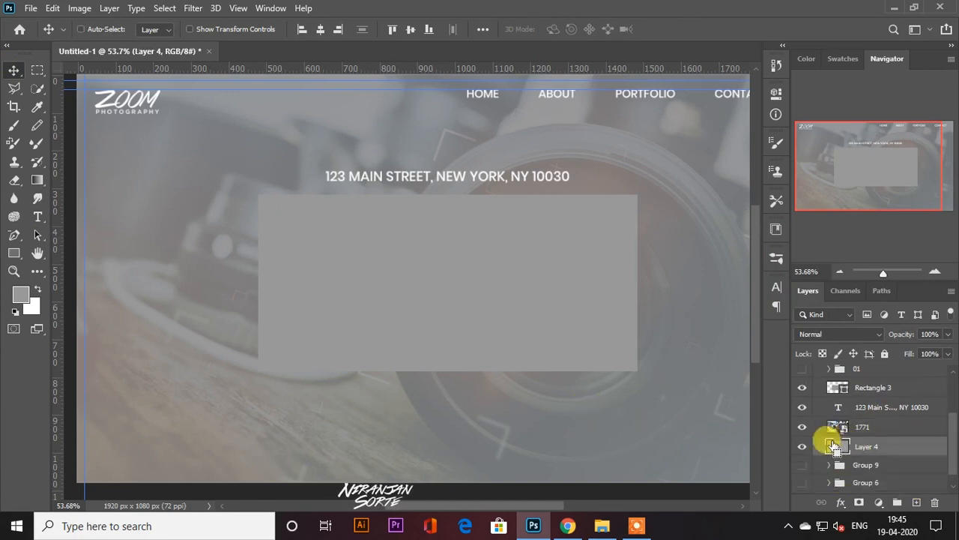
{"action": "key", "text": "ctrl+t"}
{"action": "left_click_drag", "start_coordinate": [57, 247], "coordinate": [439, 229]}
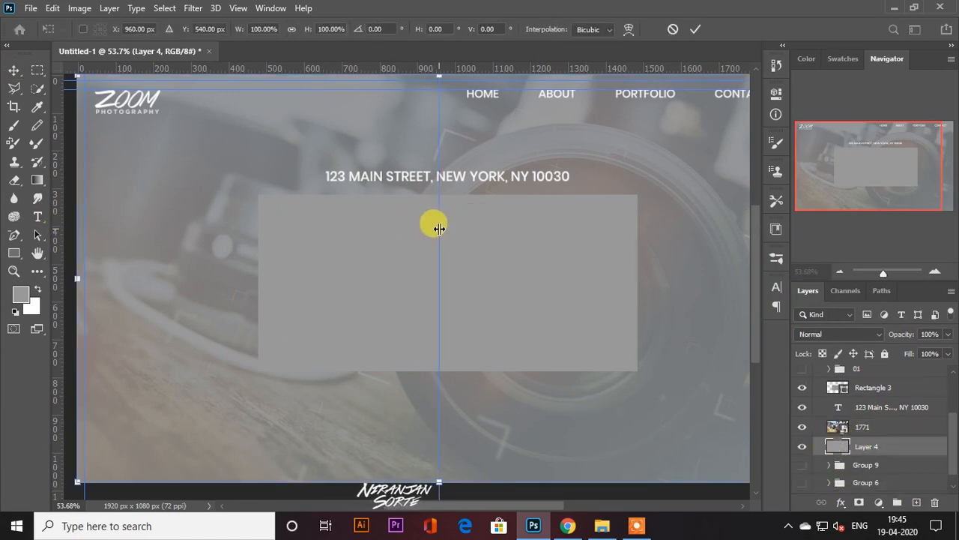
{"action": "left_click_drag", "start_coordinate": [467, 73], "coordinate": [443, 276]}
{"action": "key", "text": "Return"}
Step: Centre the rectangle on the vertical guide and shift the address line above it towards the same centre
{"action": "left_click", "coordinate": [475, 244]}
{"action": "key", "text": "ctrl+t"}
{"action": "left_click_drag", "start_coordinate": [509, 237], "coordinate": [497, 233]}
{"action": "key", "text": "Return"}
{"action": "left_click_drag", "start_coordinate": [460, 183], "coordinate": [451, 174]}
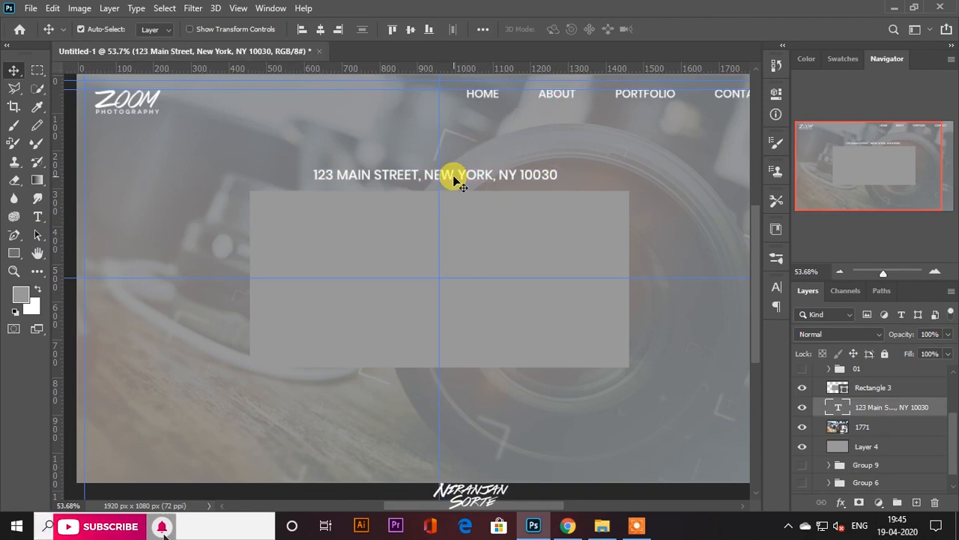
Step: Place the address icon image, raise its layer above the rectangle, and shrink it onto the centre guide above the address line
{"action": "left_click", "coordinate": [602, 525]}
{"action": "left_click_drag", "start_coordinate": [255, 240], "coordinate": [406, 185]}
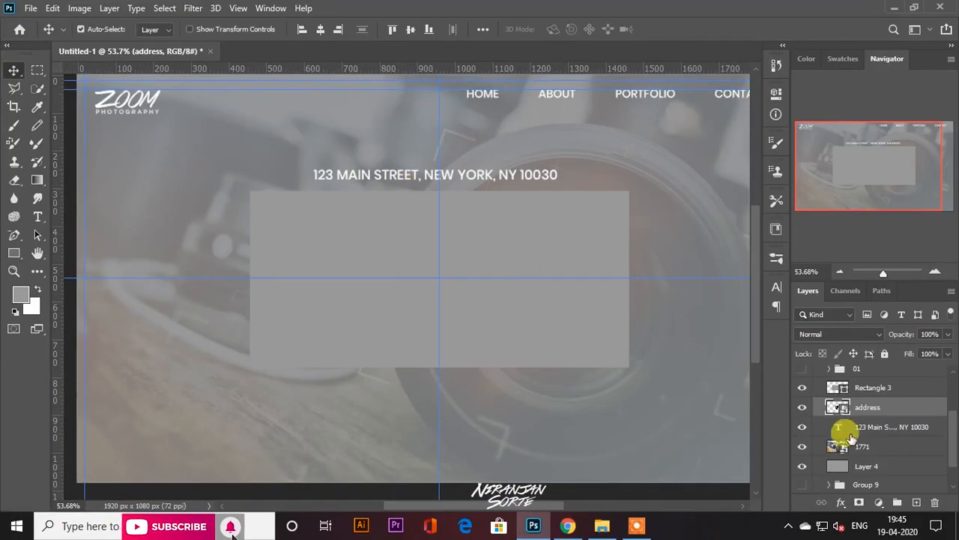
{"action": "scroll", "coordinate": [869, 445], "scroll_direction": "up", "scroll_amount": 1}
{"action": "left_click_drag", "start_coordinate": [869, 446], "coordinate": [852, 419]}
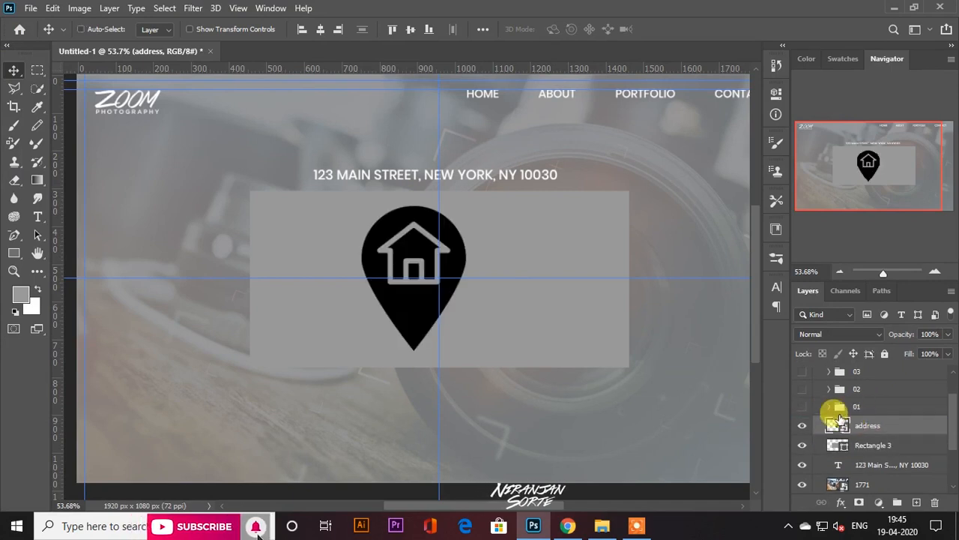
{"action": "left_click_drag", "start_coordinate": [485, 207], "coordinate": [441, 141]}
{"action": "key", "text": "Return"}
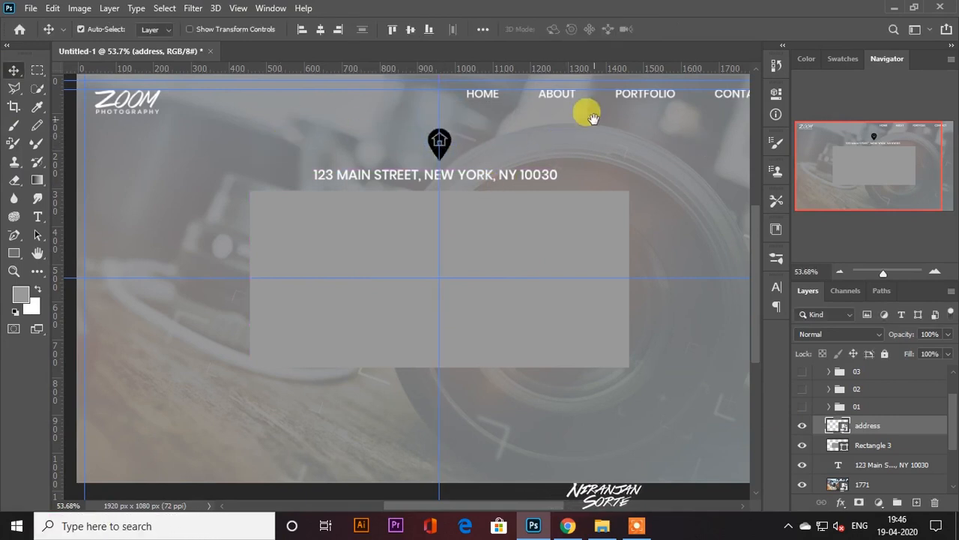
Step: Set the Contact menu item's text colour to black #000000
{"action": "left_click_drag", "start_coordinate": [597, 114], "coordinate": [471, 156]}
{"action": "left_click", "coordinate": [34, 218]}
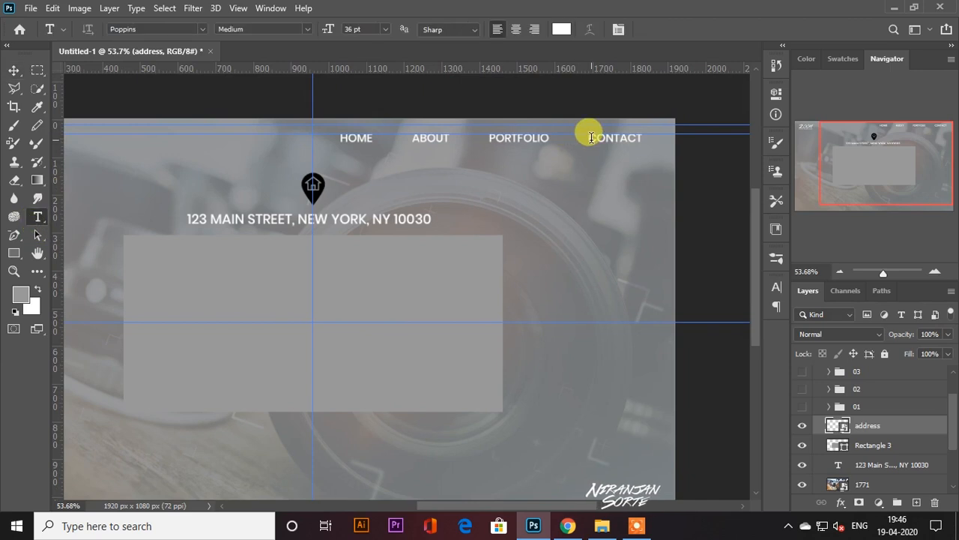
{"action": "scroll", "coordinate": [900, 395], "scroll_direction": "up", "scroll_amount": 2}
{"action": "left_click", "coordinate": [847, 392]}
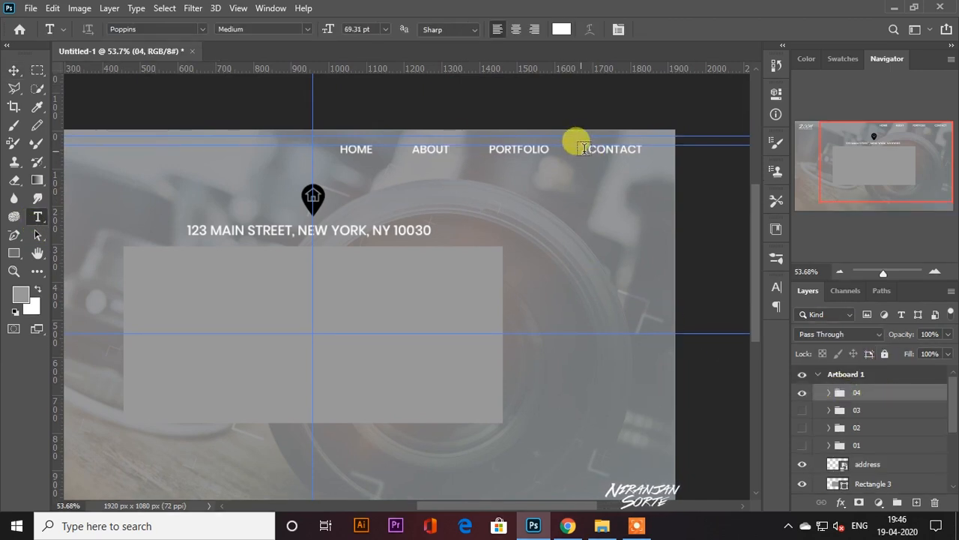
{"action": "double_click", "coordinate": [588, 148]}
{"action": "left_click", "coordinate": [561, 29]}
{"action": "type", "text": "000000"}
{"action": "left_click", "coordinate": [916, 207]}
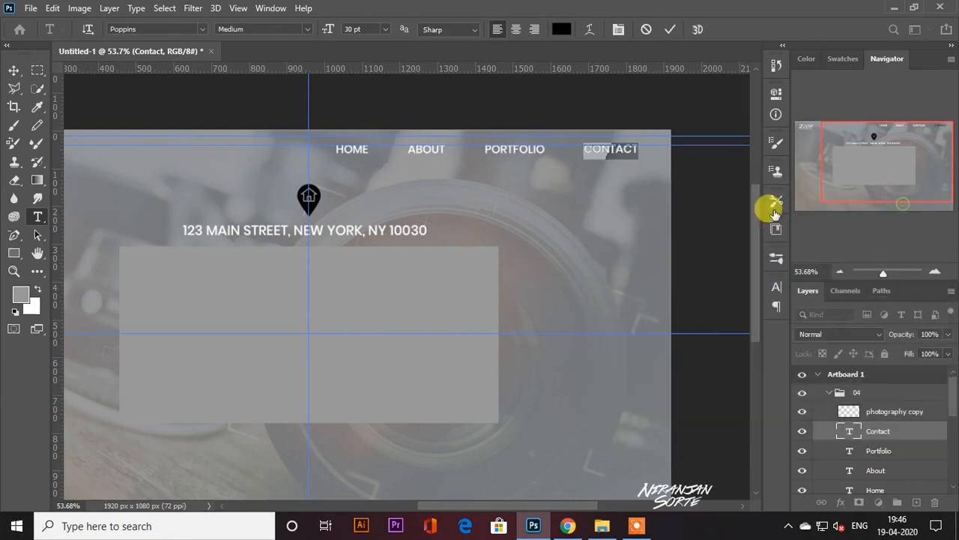
{"action": "left_click", "coordinate": [15, 70]}
{"action": "left_click", "coordinate": [167, 82]}
Step: Select the Rectangle 3 layer and check it by hiding and showing it
{"action": "left_click_drag", "start_coordinate": [229, 107], "coordinate": [345, 106]}
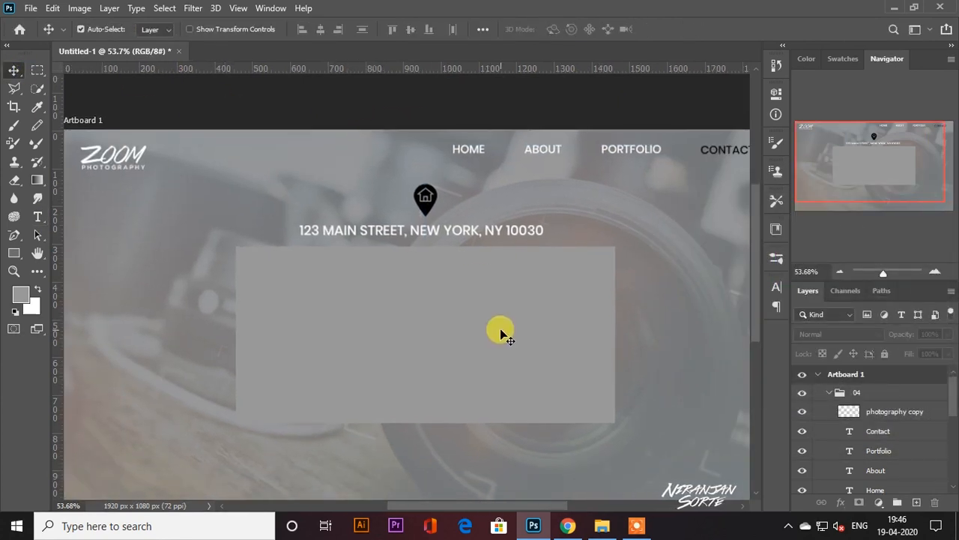
{"action": "scroll", "coordinate": [846, 447], "scroll_direction": "down", "scroll_amount": 5}
{"action": "left_click", "coordinate": [857, 465]}
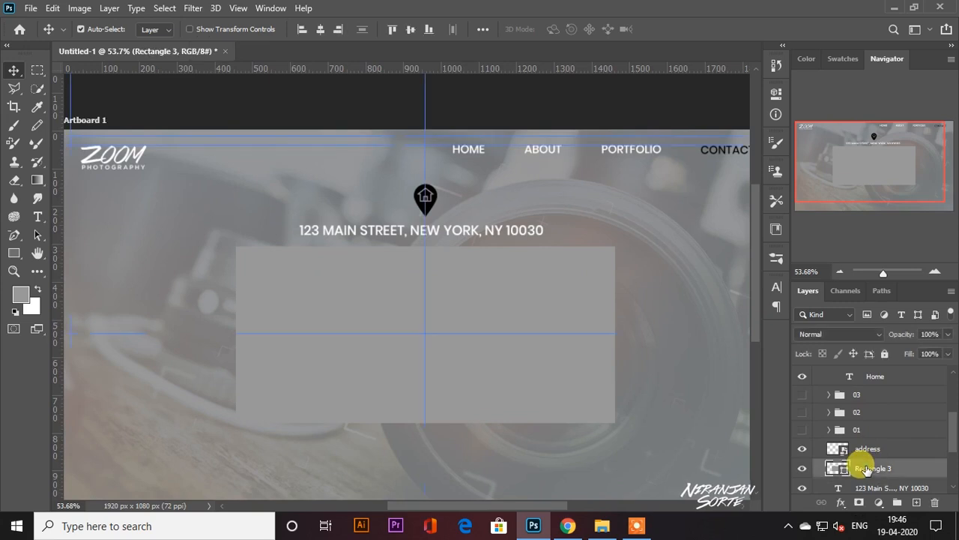
{"action": "left_click", "coordinate": [802, 468]}
{"action": "left_click", "coordinate": [802, 467]}
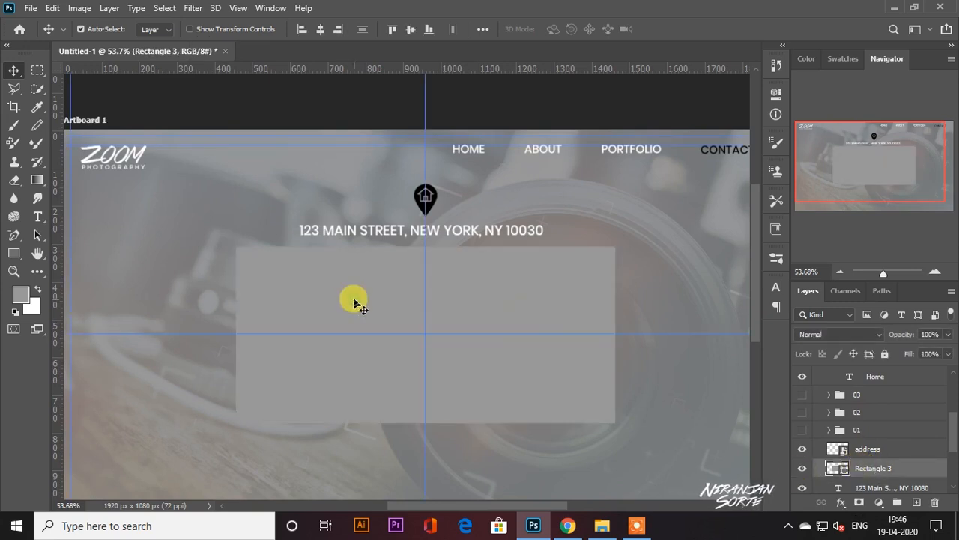
Step: In File Explorer, copy the storelocator_clothing map image from Downloads into the ASST folder
{"action": "key", "text": "alt+Tab"}
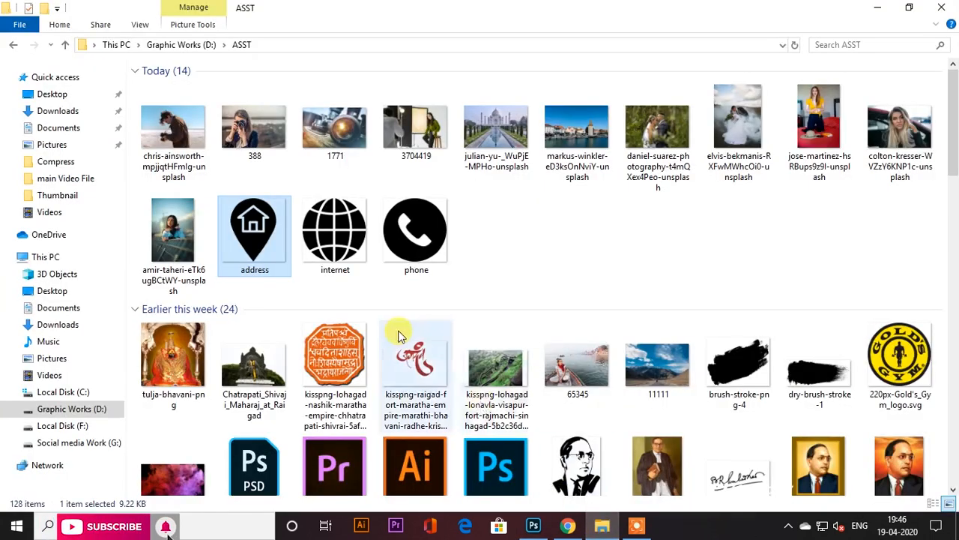
{"action": "left_click", "coordinate": [47, 324]}
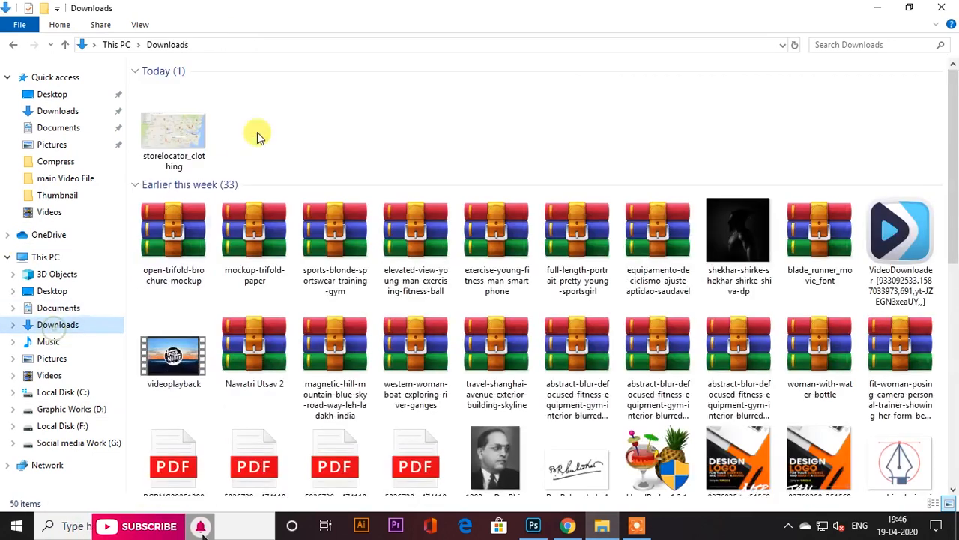
{"action": "left_click", "coordinate": [194, 152]}
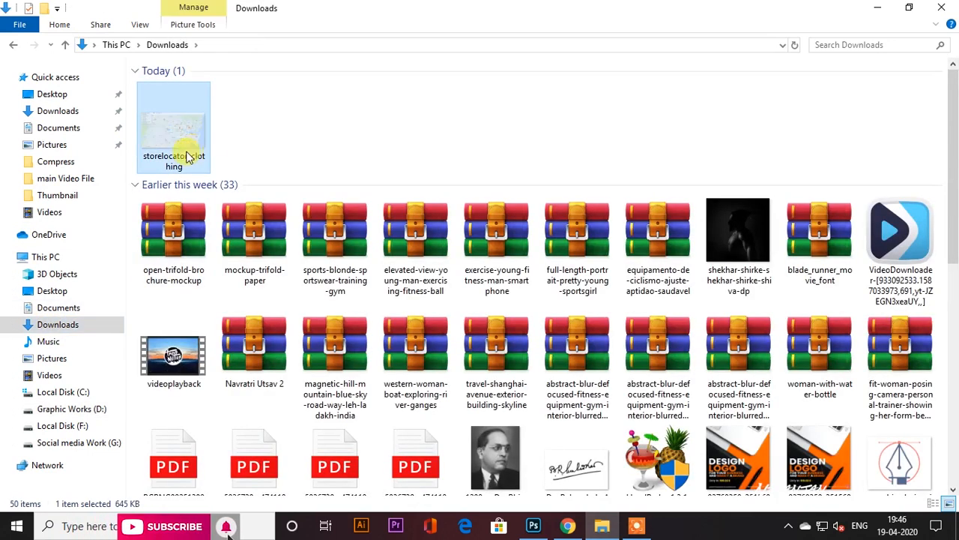
{"action": "left_click", "coordinate": [13, 44]}
{"action": "key", "text": "ctrl+v"}
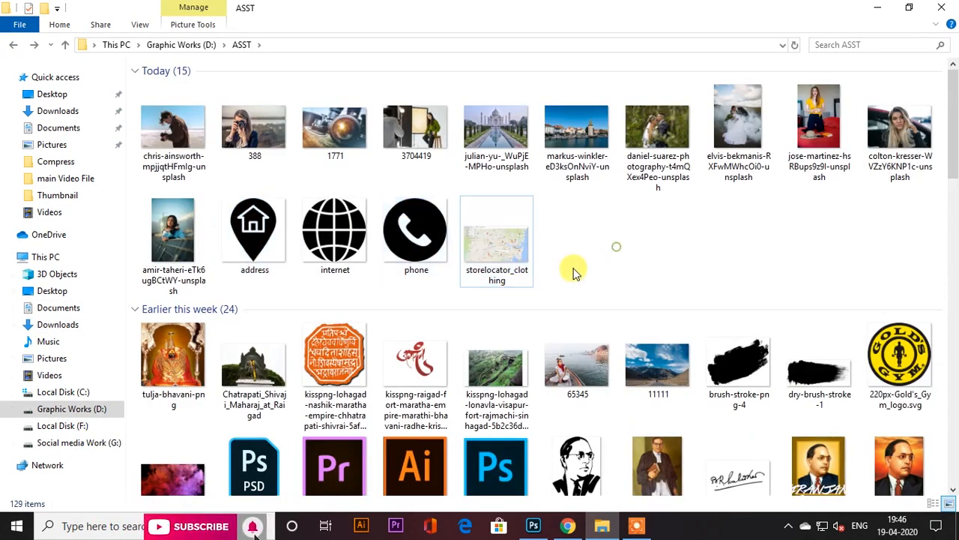
Step: Place the storelocator_clothing map in the Photoshop document above Rectangle 3 and clip it to that rectangle
{"action": "left_click_drag", "start_coordinate": [509, 242], "coordinate": [465, 285]}
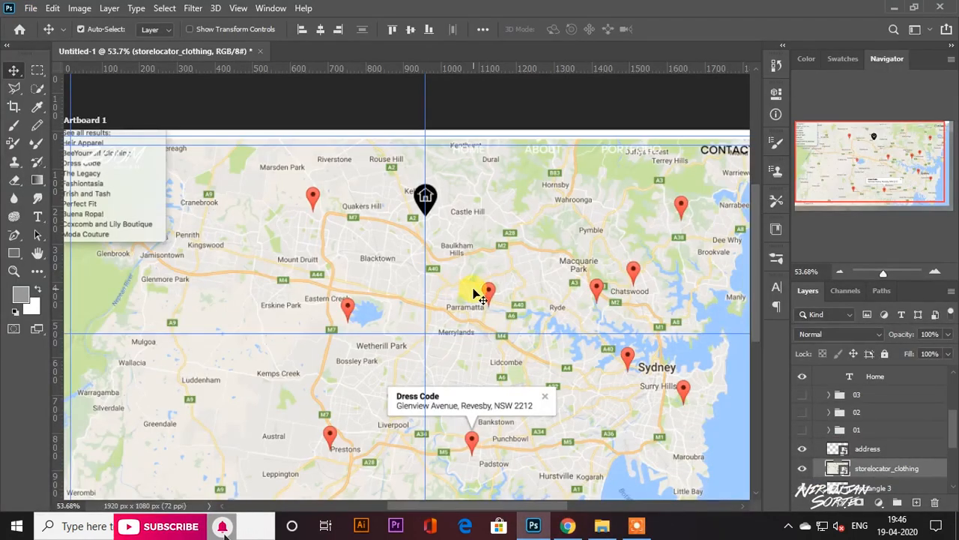
{"action": "scroll", "coordinate": [884, 401], "scroll_direction": "down", "scroll_amount": 2}
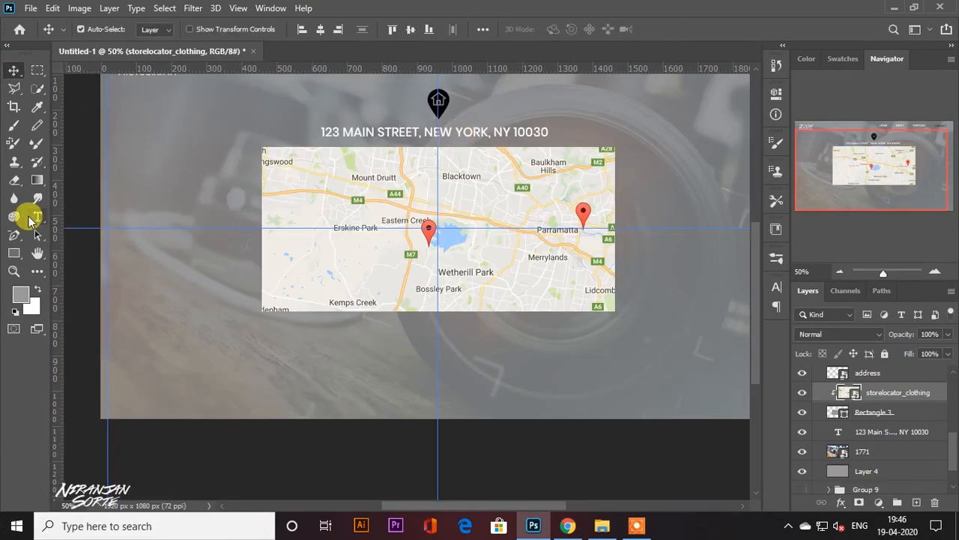
Step: Turn off All Caps for the address line above the map
{"action": "left_click", "coordinate": [36, 216]}
{"action": "left_click_drag", "start_coordinate": [321, 132], "coordinate": [549, 132]}
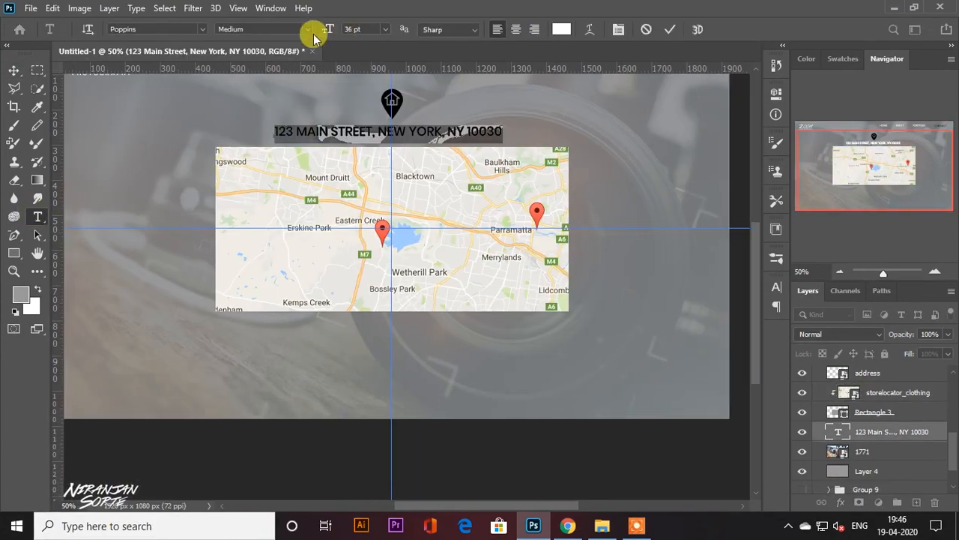
{"action": "left_click", "coordinate": [775, 287]}
{"action": "left_click", "coordinate": [661, 385]}
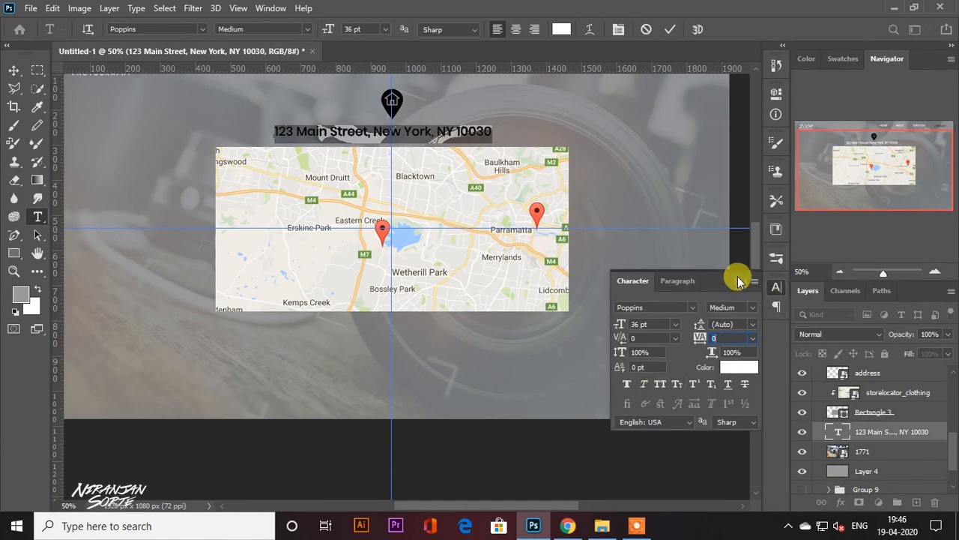
{"action": "left_click", "coordinate": [736, 282]}
Step: Recentre the address line on the vertical guide and move its layer above the address icon layer
{"action": "left_click", "coordinate": [15, 69]}
{"action": "key", "text": "ctrl+t"}
{"action": "left_click_drag", "start_coordinate": [407, 129], "coordinate": [422, 135]}
{"action": "key", "text": "Return"}
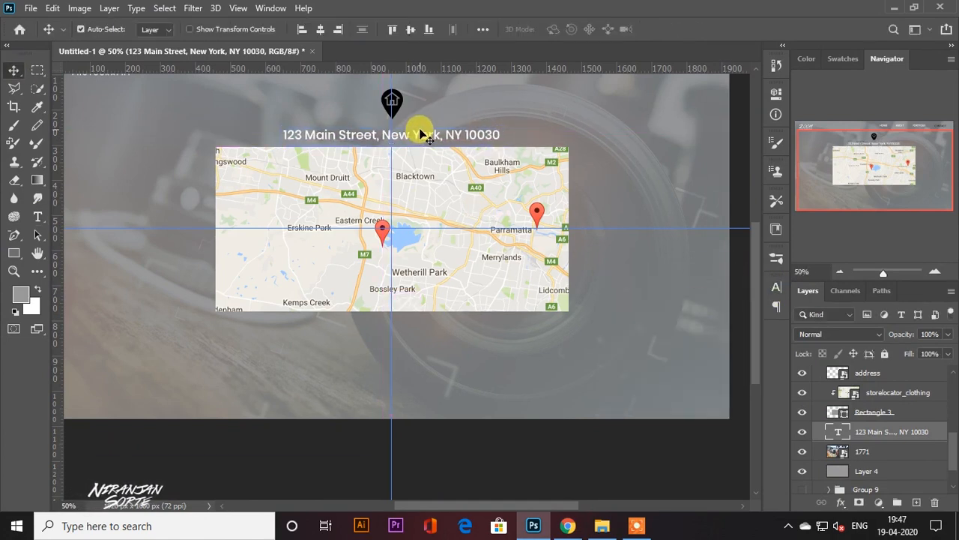
{"action": "mouse_move", "coordinate": [897, 435]}
{"action": "left_mouse_down"}
{"action": "mouse_move", "coordinate": [889, 430]}
{"action": "mouse_move", "coordinate": [899, 467]}
{"action": "mouse_move", "coordinate": [897, 420]}
{"action": "left_mouse_up"}
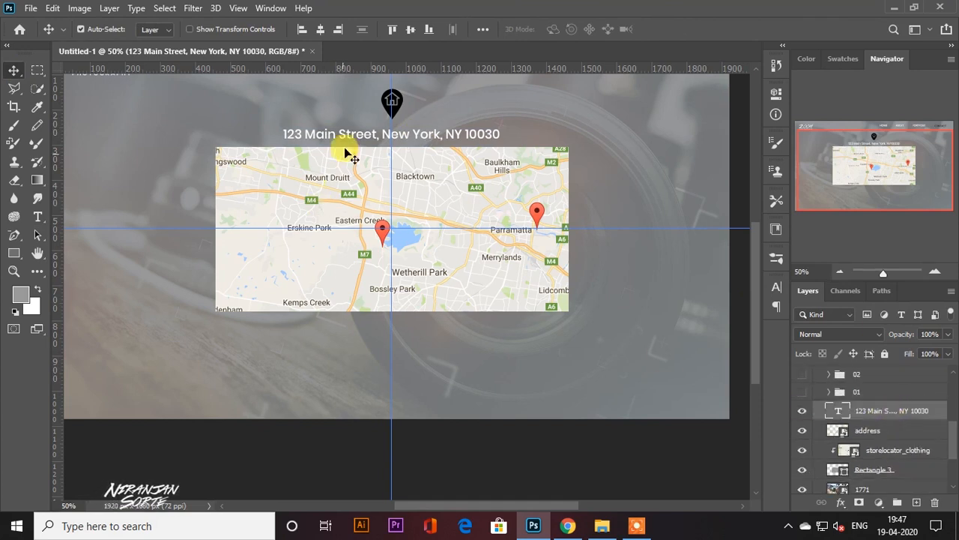
Step: Duplicate the address line below the map and replace the copy's text with the contact phone number
{"action": "left_click_drag", "start_coordinate": [403, 147], "coordinate": [398, 327]}
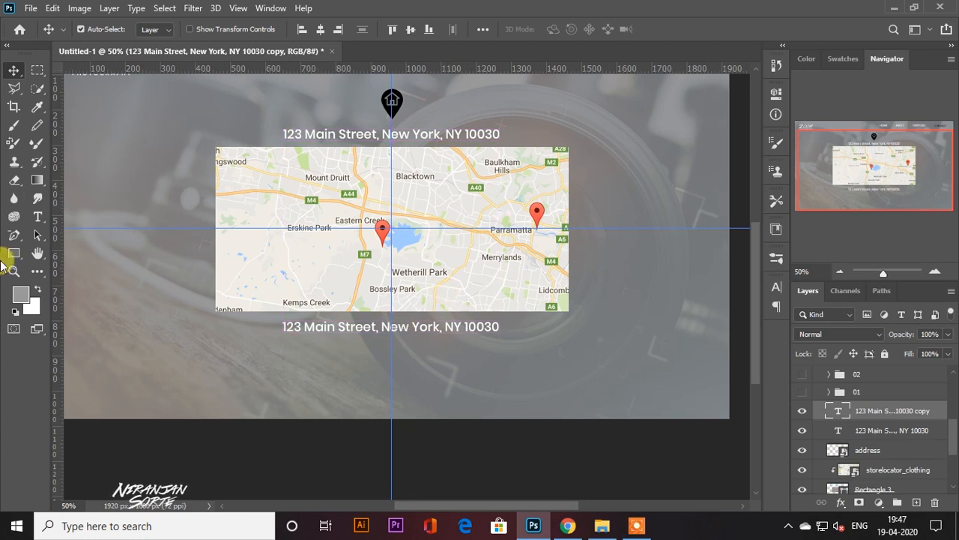
{"action": "left_click", "coordinate": [38, 217]}
{"action": "left_click_drag", "start_coordinate": [280, 325], "coordinate": [551, 336]}
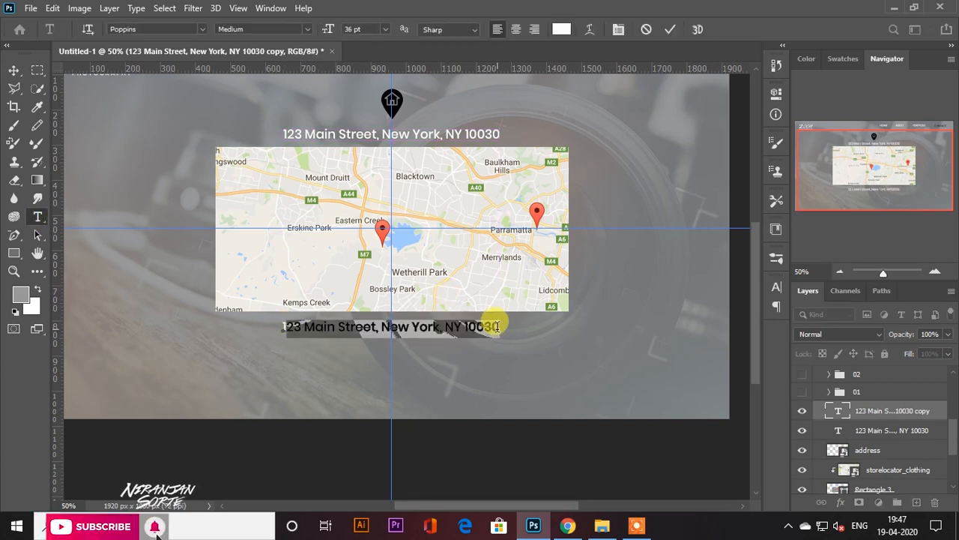
{"action": "type", "text": "123-456-789"}
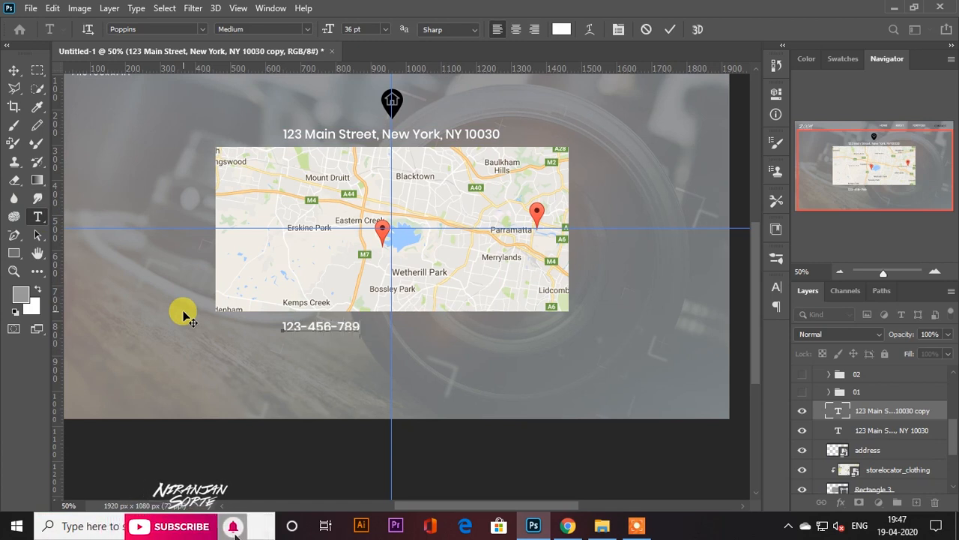
Step: Move the phone number slightly lower beneath the map and position it around the vertical centre guide
{"action": "left_click", "coordinate": [14, 71]}
{"action": "key", "text": "ctrl+t"}
{"action": "left_click_drag", "start_coordinate": [339, 331], "coordinate": [409, 341]}
{"action": "key", "text": "Return"}
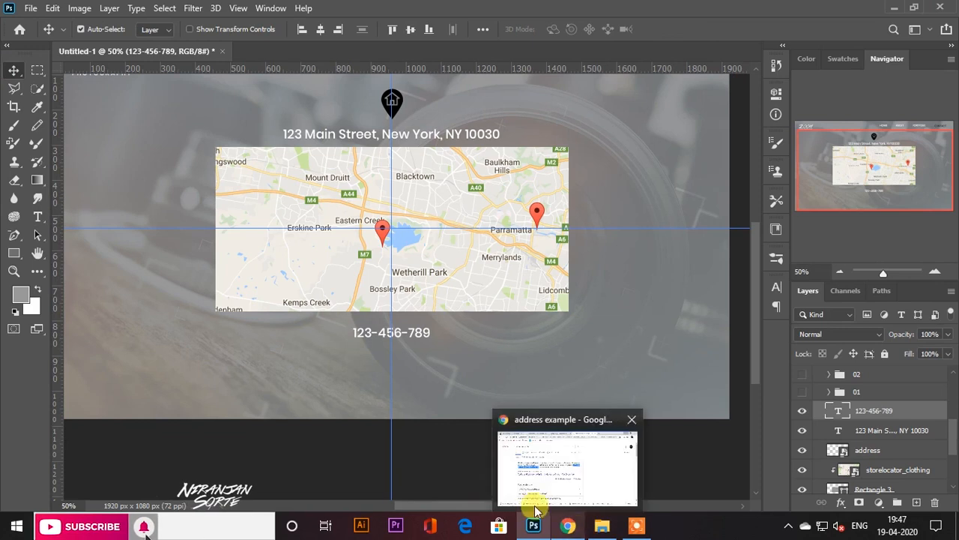
{"action": "mouse_move", "coordinate": [411, 341]}
{"action": "left_mouse_down"}
{"action": "mouse_move", "coordinate": [482, 342]}
{"action": "mouse_move", "coordinate": [405, 339]}
{"action": "left_mouse_up"}
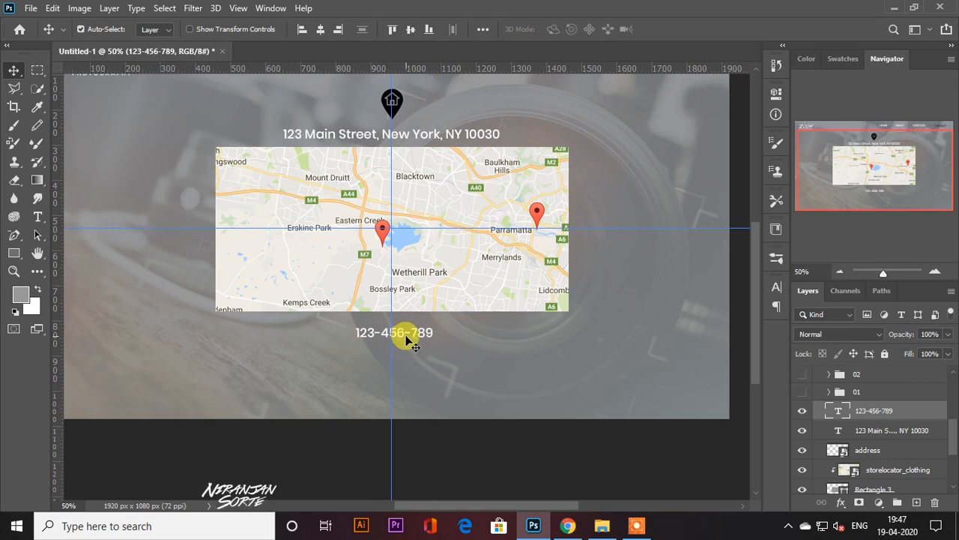
Step: Place the phone icon image and scale it down just to the left of the phone number
{"action": "left_click", "coordinate": [601, 532]}
{"action": "left_click", "coordinate": [440, 274]}
{"action": "left_click_drag", "start_coordinate": [411, 255], "coordinate": [394, 275]}
{"action": "left_click_drag", "start_coordinate": [463, 177], "coordinate": [356, 340]}
{"action": "key", "text": "Return"}
{"action": "scroll", "coordinate": [350, 336], "scroll_direction": "up", "scroll_amount": 5}
{"action": "key", "text": "ctrl+t"}
{"action": "key", "text": "Return"}
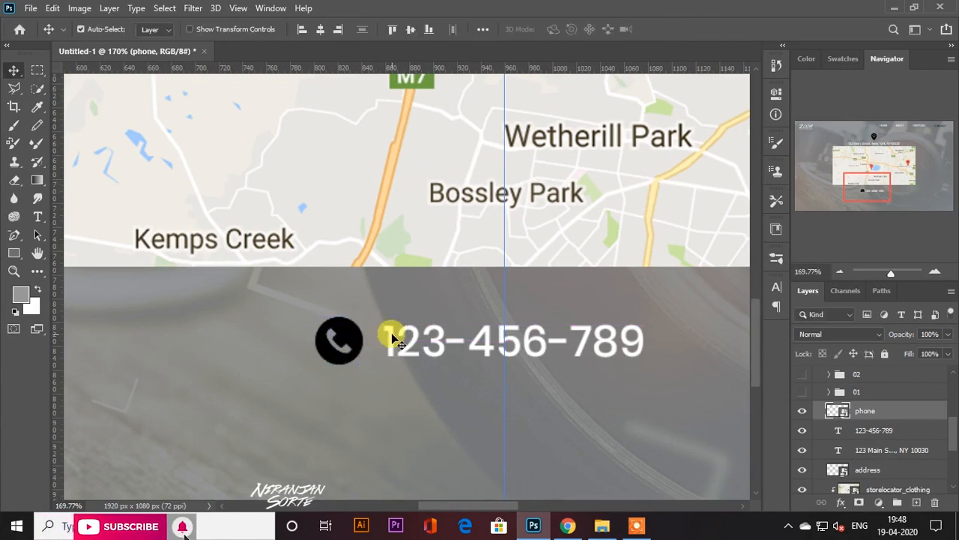
Step: Align the vertical centres of the phone icon and the phone number
{"action": "left_click", "coordinate": [342, 33]}
{"action": "key", "text": "ctrl+z"}
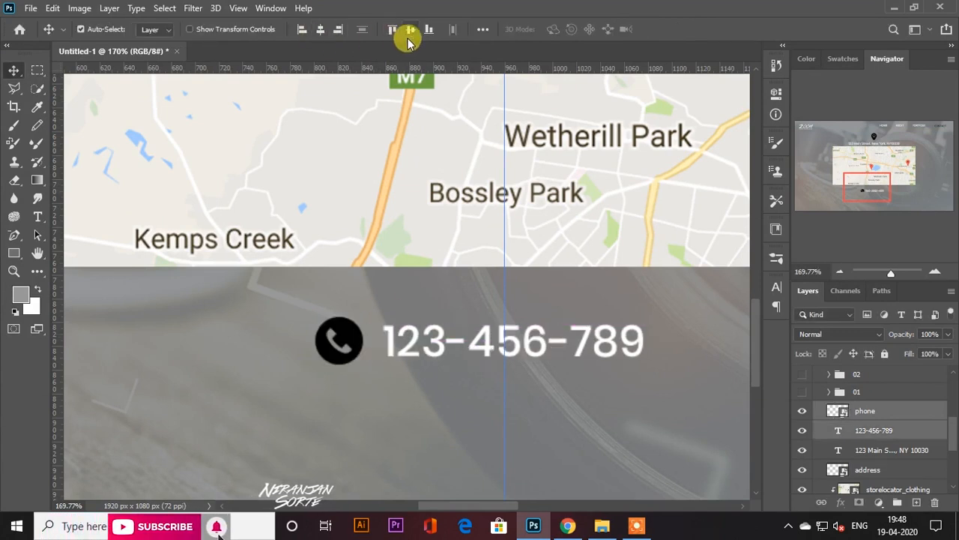
{"action": "left_click", "coordinate": [391, 30]}
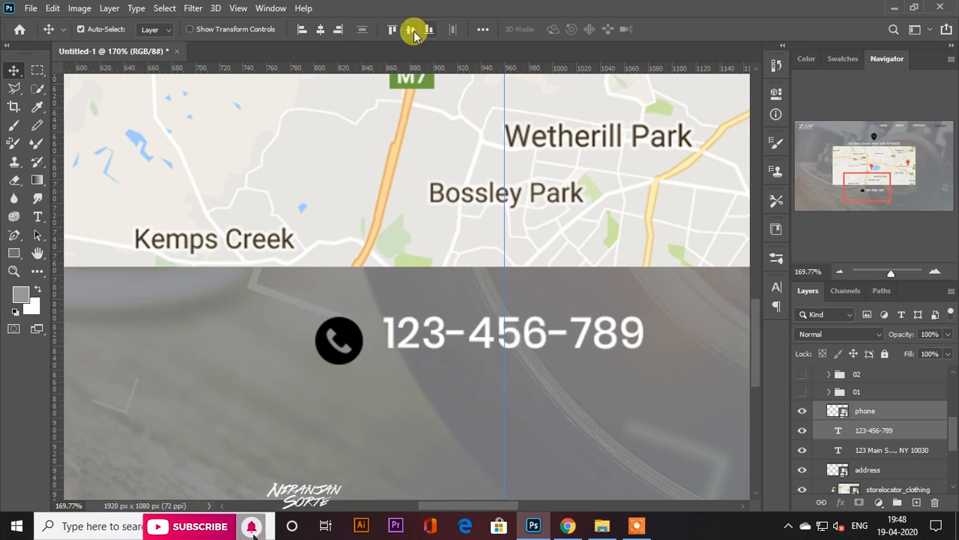
{"action": "left_click", "coordinate": [411, 30]}
Step: Move the phone icon and number together so the pair is centred on the vertical guide
{"action": "key", "text": "ctrl+t"}
{"action": "left_click_drag", "start_coordinate": [499, 353], "coordinate": [546, 347]}
{"action": "key", "text": "Return"}
{"action": "right_click", "coordinate": [372, 331]}
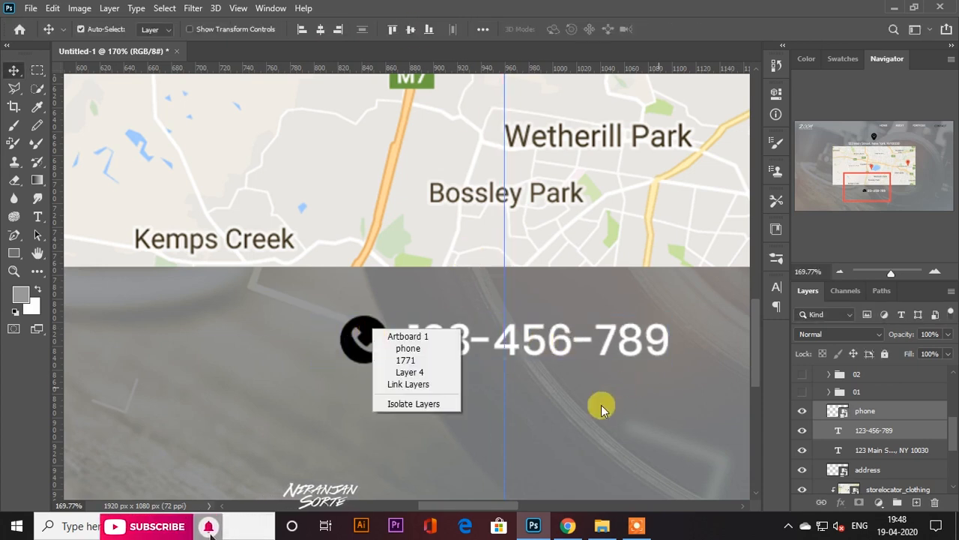
Step: Rasterize the phone icon layer, then select the icon's shape and fill it with white
{"action": "left_click", "coordinate": [866, 412]}
{"action": "right_click", "coordinate": [366, 334]}
{"action": "left_click", "coordinate": [361, 327]}
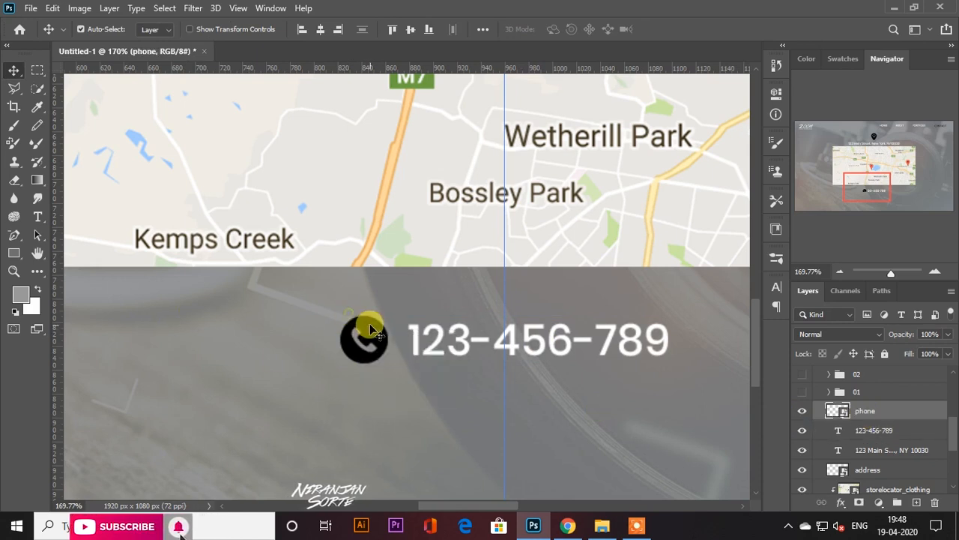
{"action": "right_click", "coordinate": [925, 405]}
{"action": "left_click", "coordinate": [777, 263]}
{"action": "left_click", "coordinate": [38, 88]}
{"action": "left_click", "coordinate": [202, 105]}
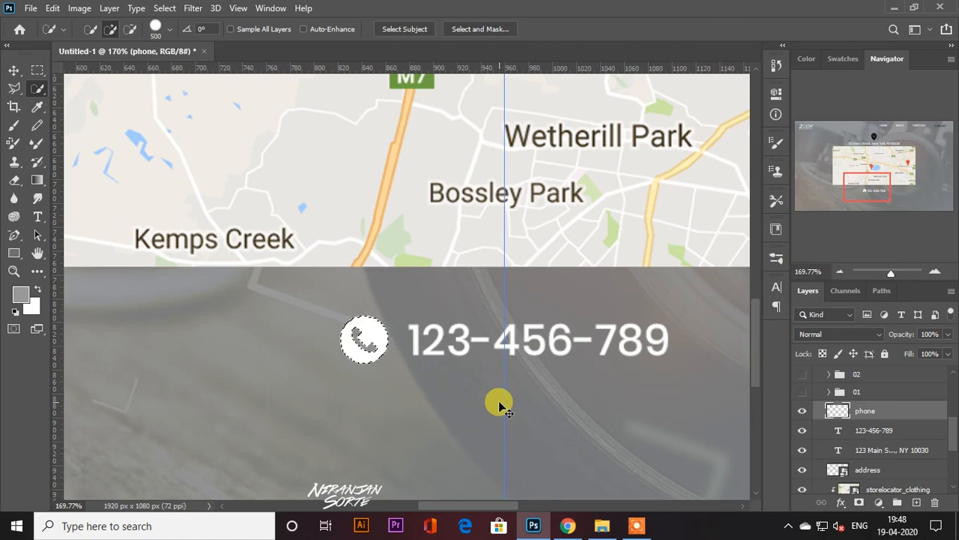
{"action": "left_click", "coordinate": [13, 70]}
Step: Rasterize the address pin icon layer above the street address and fill the pin with white
{"action": "left_click_drag", "start_coordinate": [451, 154], "coordinate": [428, 379]}
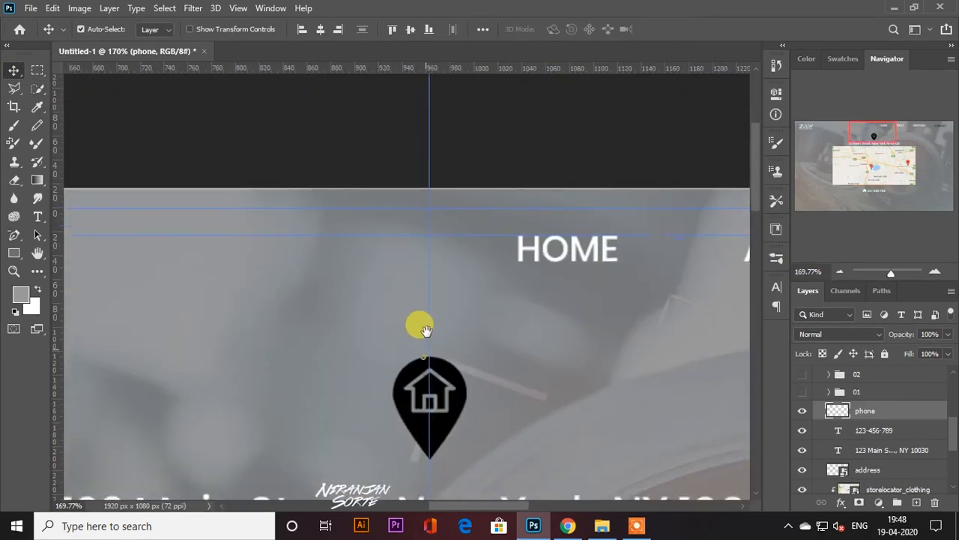
{"action": "left_click", "coordinate": [448, 355]}
{"action": "left_click", "coordinate": [450, 355]}
{"action": "right_click", "coordinate": [451, 357]}
{"action": "left_click", "coordinate": [487, 377]}
{"action": "right_click", "coordinate": [884, 424]}
{"action": "left_click", "coordinate": [759, 263]}
{"action": "left_click", "coordinate": [37, 89]}
{"action": "left_click", "coordinate": [393, 353]}
{"action": "key", "text": "alt+BackSpace"}
{"action": "key", "text": "ctrl+BackSpace"}
{"action": "key", "text": "ctrl+d"}
Step: Scale the address pin down to about 59% and place it centred just above the address text
{"action": "key", "text": "v"}
{"action": "key", "text": "ctrl+t"}
{"action": "left_click_drag", "start_coordinate": [465, 338], "coordinate": [447, 395]}
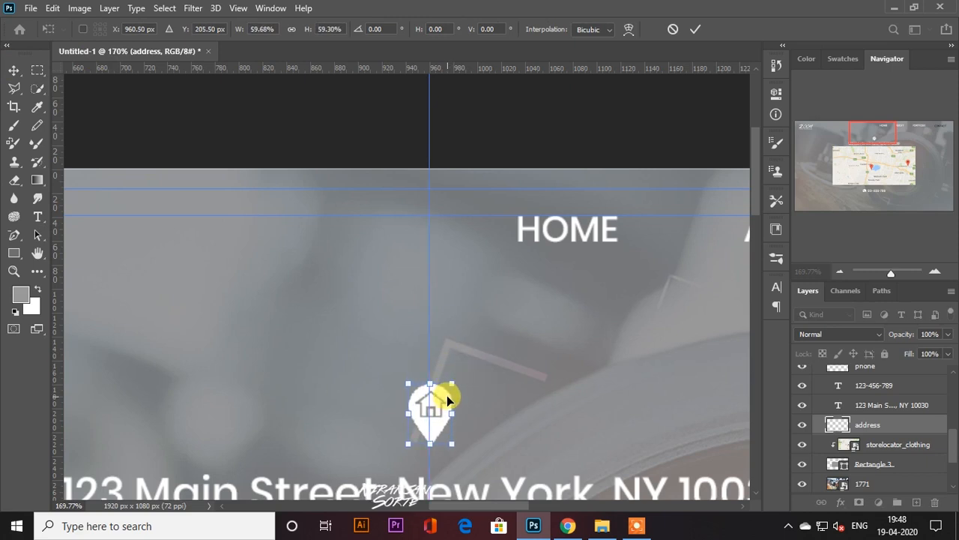
{"action": "key", "text": "Return"}
{"action": "left_click", "coordinate": [447, 395]}
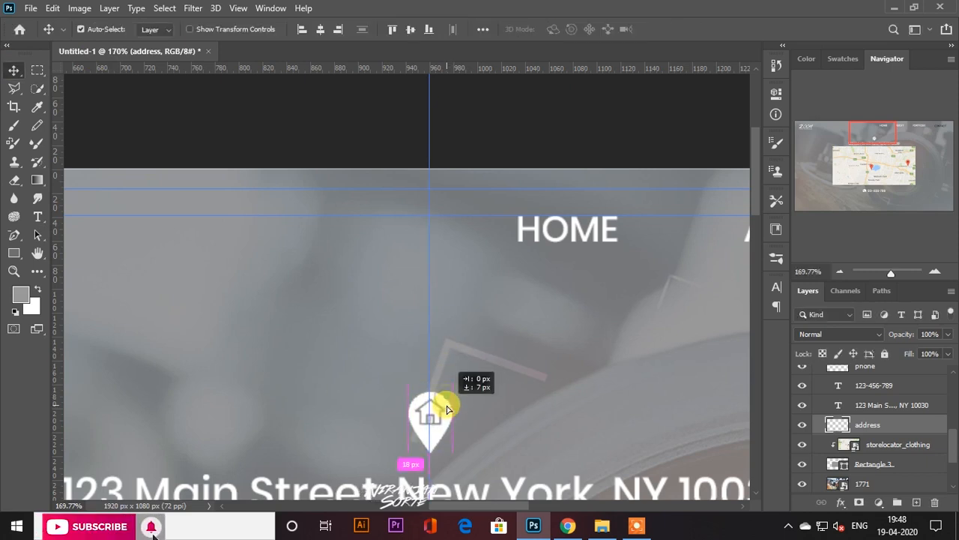
{"action": "key", "text": "ctrl+0"}
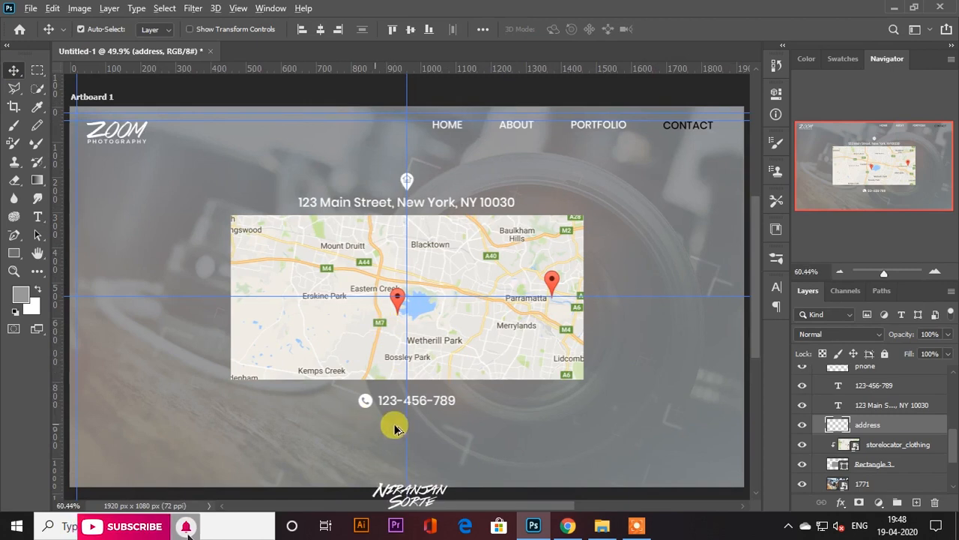
Step: Add horizontal guides along the upper and lower edges of the phone number
{"action": "scroll", "coordinate": [392, 425], "scroll_direction": "up", "scroll_amount": 6}
{"action": "left_click_drag", "start_coordinate": [339, 365], "coordinate": [344, 366]}
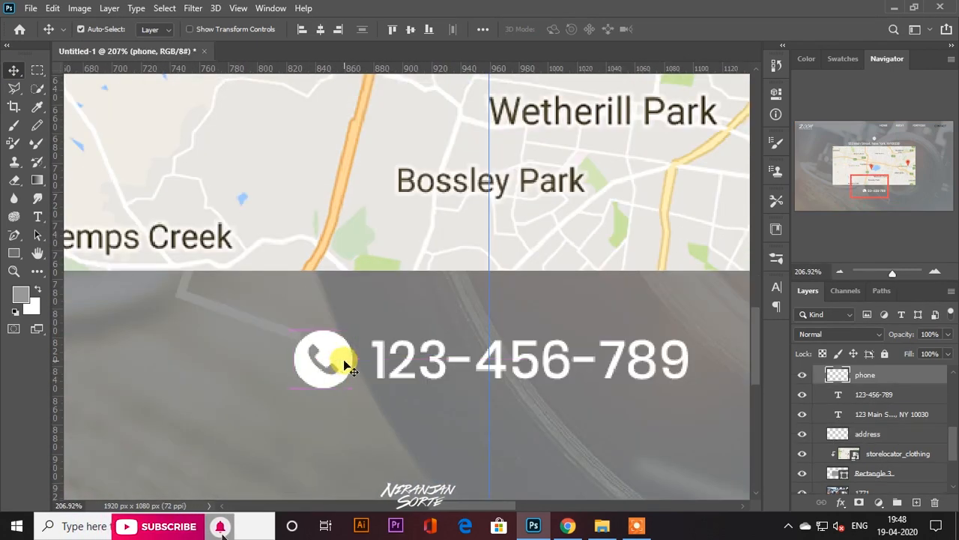
{"action": "left_click_drag", "start_coordinate": [551, 68], "coordinate": [550, 379]}
Step: Scale the phone icon to 72.5% so it fits between the two guides around the phone number
{"action": "left_click", "coordinate": [330, 362]}
{"action": "key", "text": "ctrl+t"}
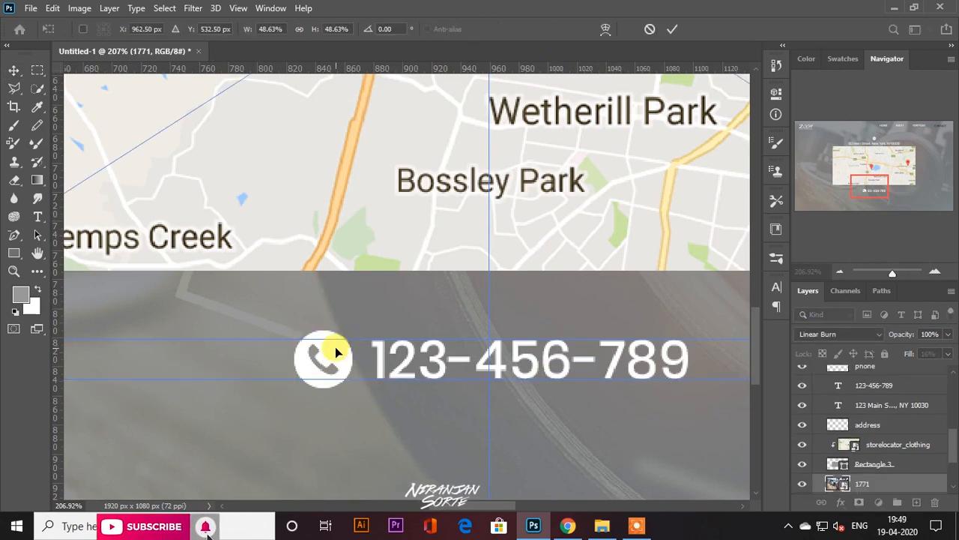
{"action": "left_click", "coordinate": [889, 444]}
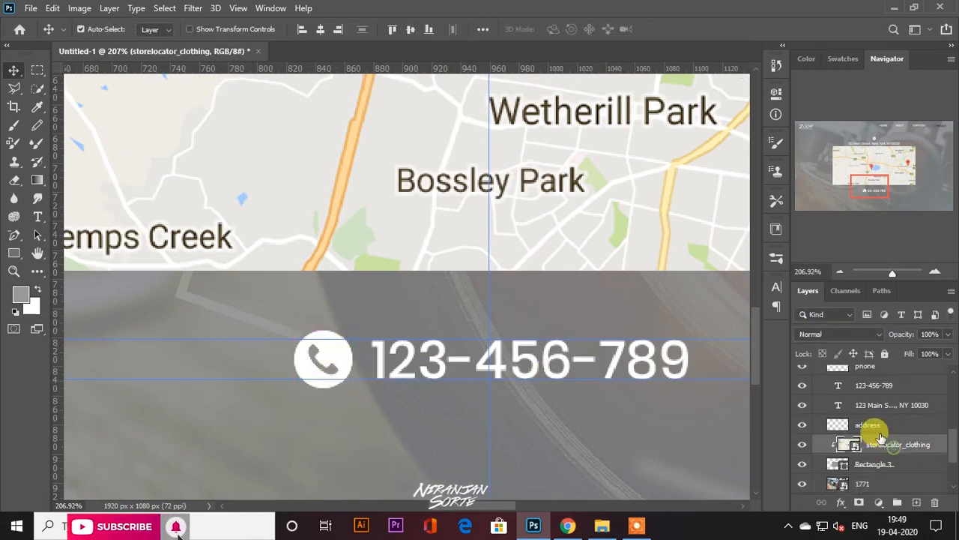
{"action": "left_click", "coordinate": [869, 424]}
{"action": "scroll", "coordinate": [832, 404], "scroll_direction": "up", "scroll_amount": 2}
{"action": "left_click", "coordinate": [839, 405]}
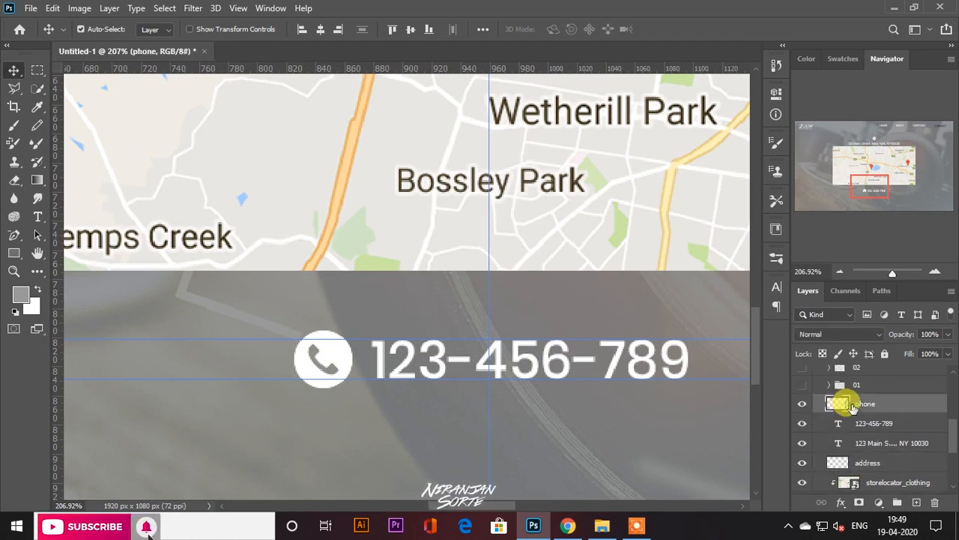
{"action": "key", "text": "ctrl+t"}
{"action": "left_click_drag", "start_coordinate": [352, 331], "coordinate": [344, 338]}
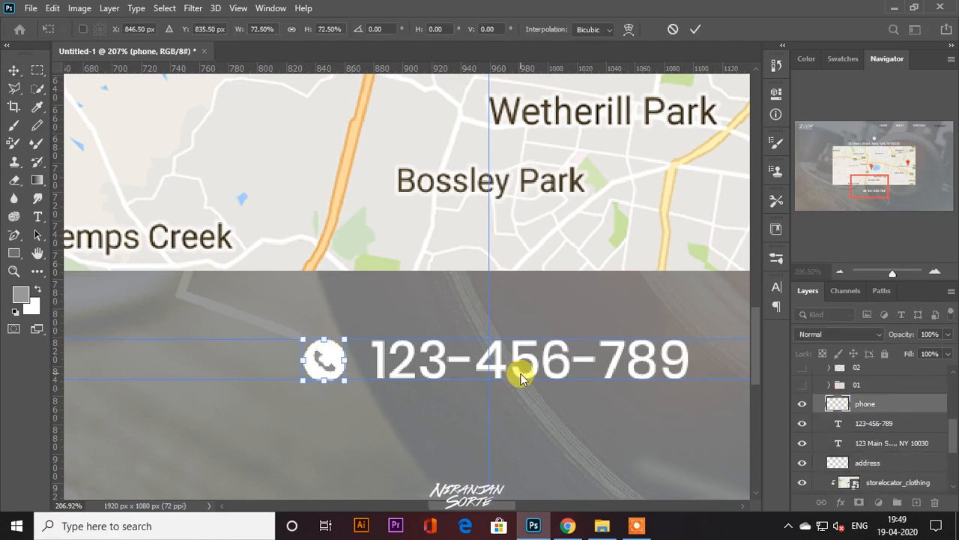
{"action": "key", "text": "Return"}
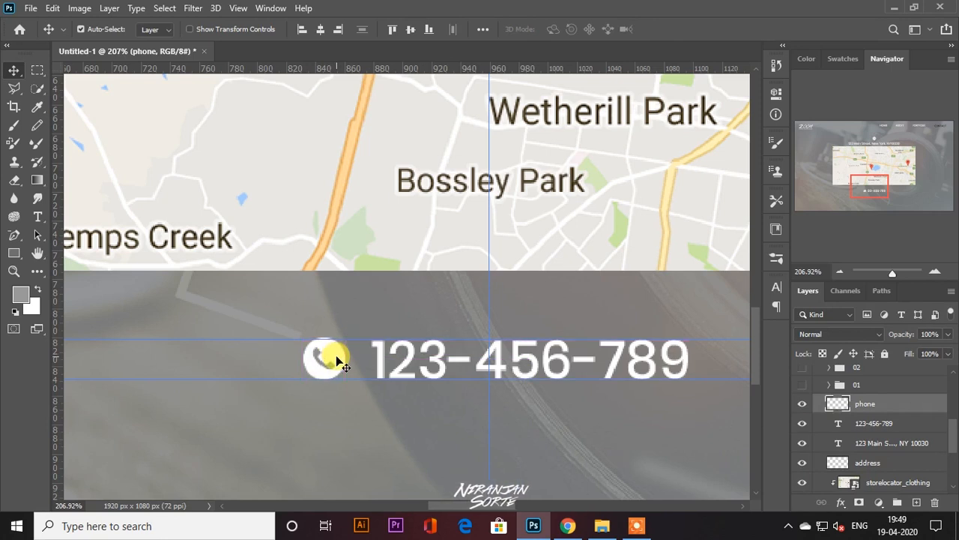
{"action": "key", "text": "ctrl+0"}
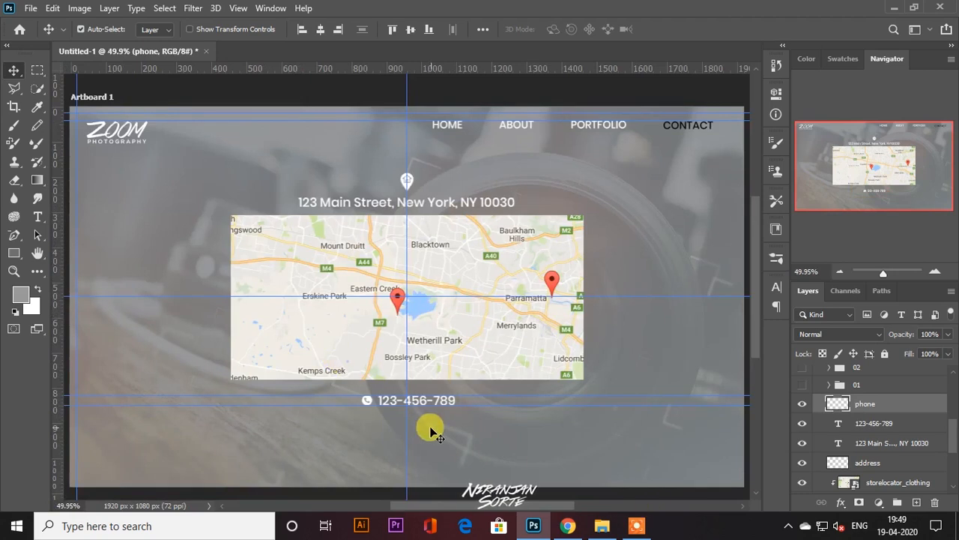
Step: Add the +1- country code in front of the phone number text
{"action": "scroll", "coordinate": [364, 412], "scroll_direction": "up", "scroll_amount": 5, "text": "alt"}
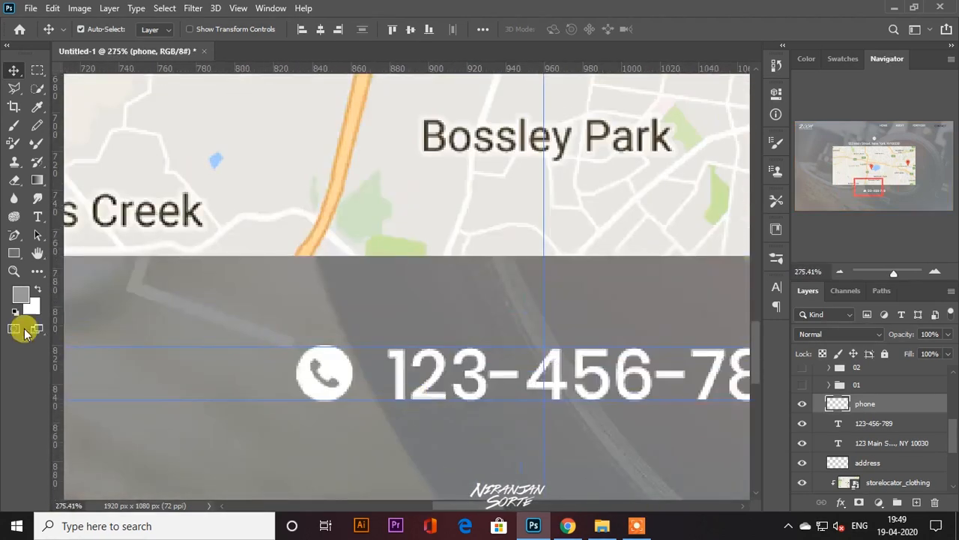
{"action": "left_click", "coordinate": [38, 217]}
{"action": "left_click", "coordinate": [388, 364]}
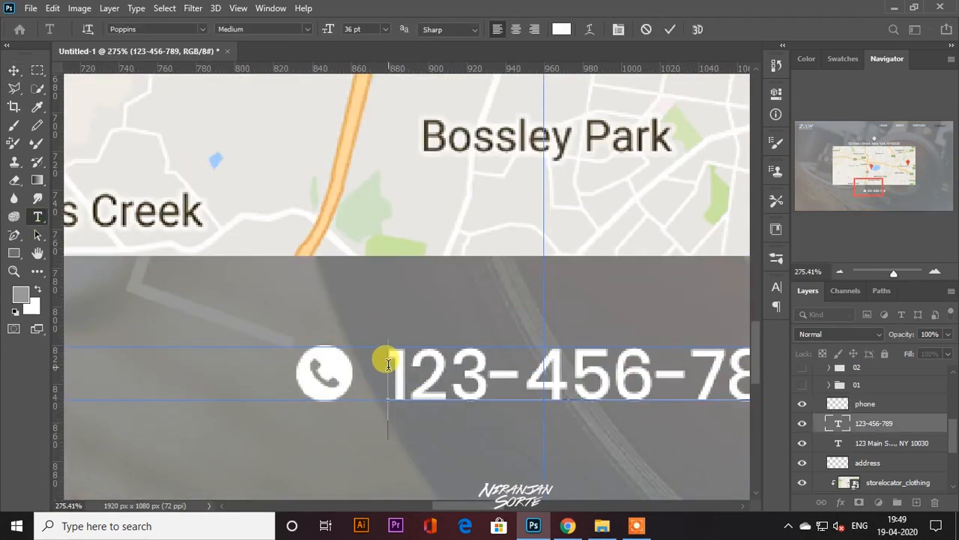
{"action": "type", "text": "+1"}
{"action": "key", "text": "BackSpace"}
{"action": "type", "text": "1-"}
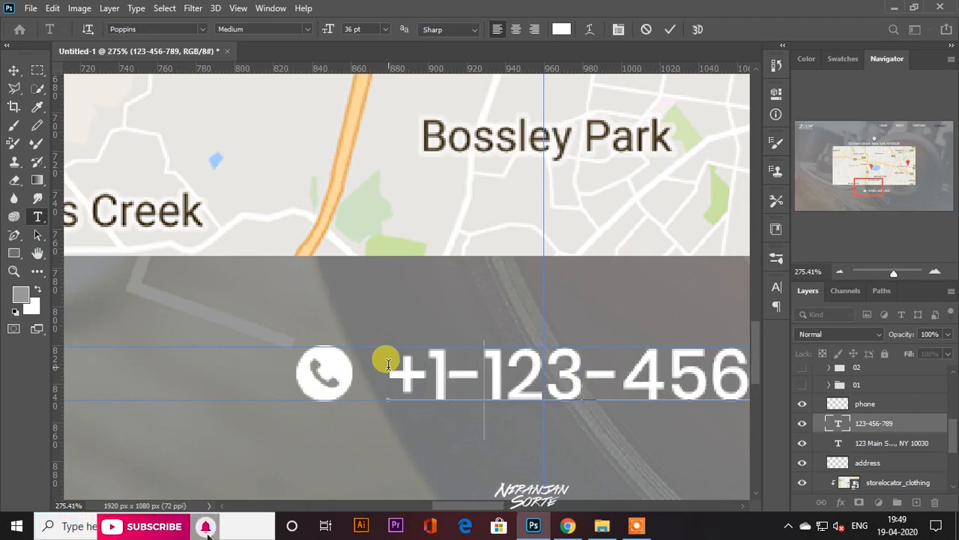
{"action": "left_click", "coordinate": [14, 70]}
Step: Move the phone icon and number together 29 px left to centre the pair on the vertical guide
{"action": "left_click", "coordinate": [843, 401]}
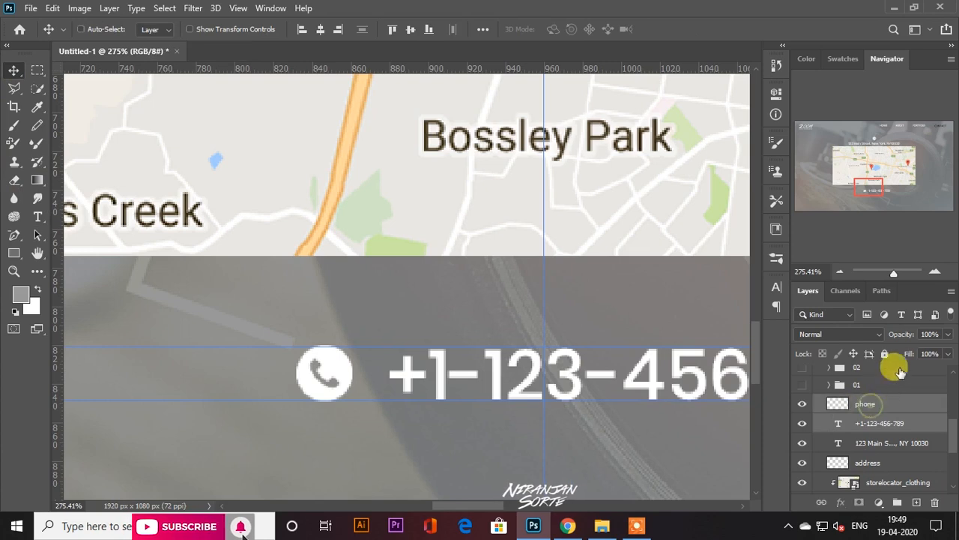
{"action": "key", "text": "ctrl+t"}
{"action": "left_click_drag", "start_coordinate": [627, 377], "coordinate": [574, 373]}
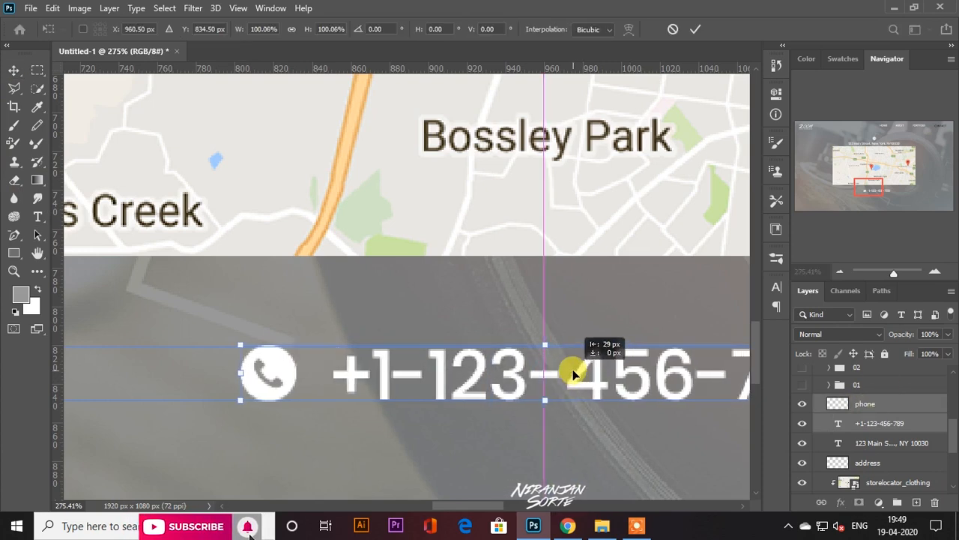
{"action": "key", "text": "Return"}
{"action": "key", "text": "ctrl+0"}
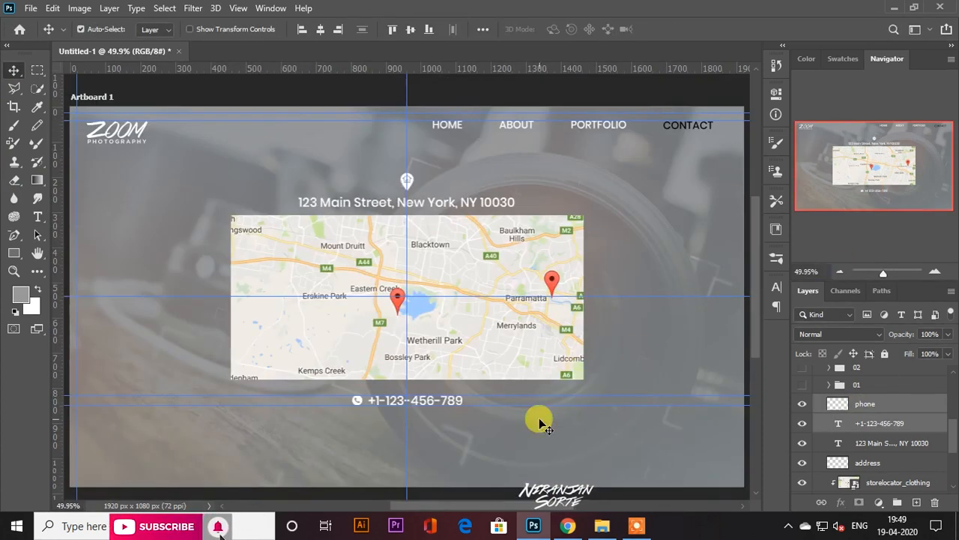
Step: Place the internet globe icon image on the contact page and rasterize its layer
{"action": "key", "text": "alt+Tab"}
{"action": "left_click_drag", "start_coordinate": [343, 258], "coordinate": [404, 405]}
{"action": "right_click", "coordinate": [884, 403]}
{"action": "left_click", "coordinate": [796, 260]}
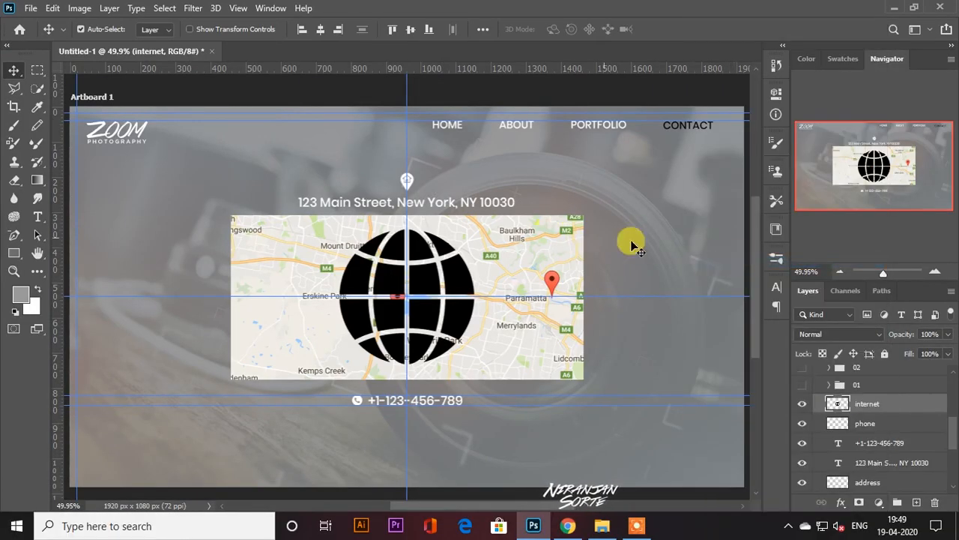
Step: Scale the globe icon down to about 60 x 60 px around its centre
{"action": "key", "text": "ctrl+t"}
{"action": "left_click_drag", "start_coordinate": [464, 224], "coordinate": [419, 284]}
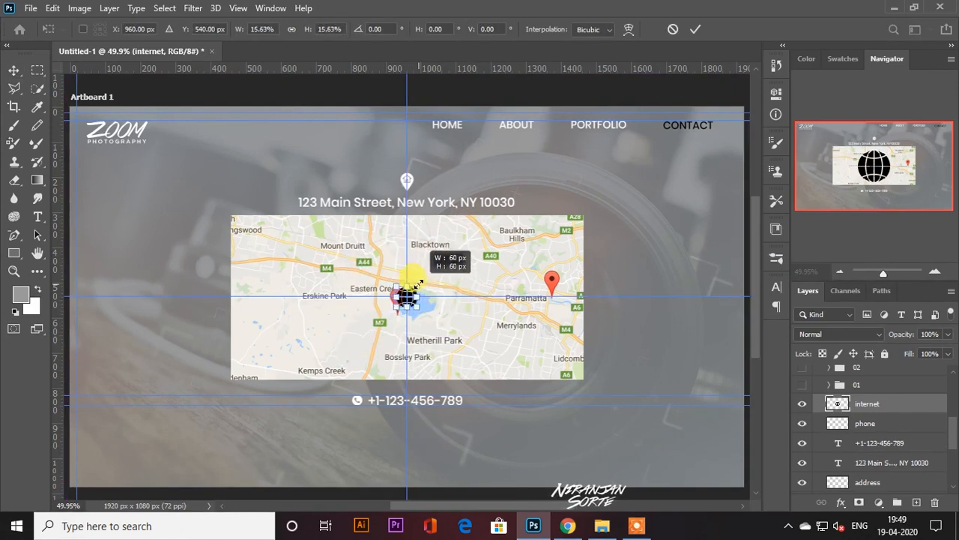
{"action": "key", "text": "Return"}
Step: Scale the globe icon to about 58% of its size and position it directly beneath the phone icon
{"action": "key", "text": "ctrl+t"}
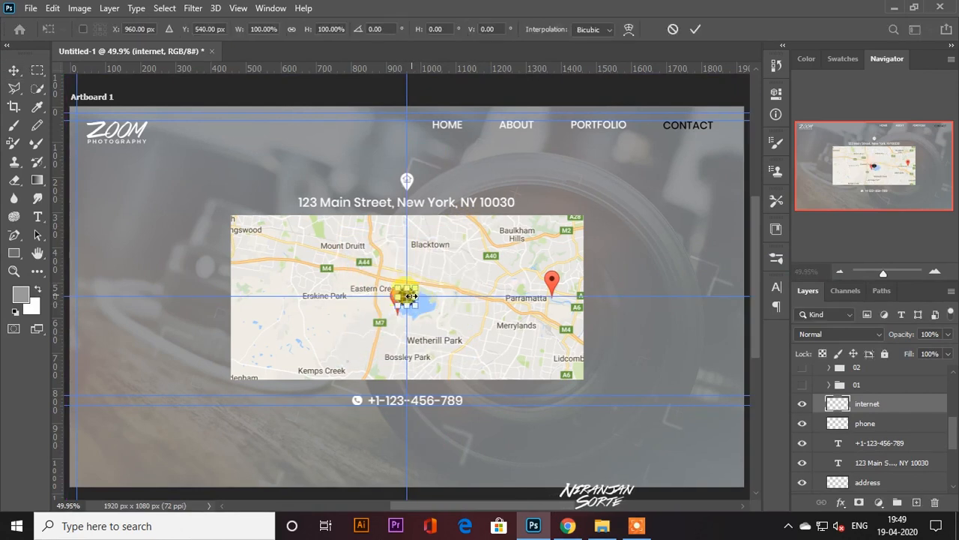
{"action": "scroll", "coordinate": [410, 296], "scroll_direction": "up", "scroll_amount": 3}
{"action": "left_click_drag", "start_coordinate": [408, 331], "coordinate": [419, 489]}
{"action": "left_click_drag", "start_coordinate": [420, 434], "coordinate": [433, 306]}
{"action": "left_click_drag", "start_coordinate": [428, 351], "coordinate": [423, 422]}
{"action": "scroll", "coordinate": [423, 422], "scroll_direction": "up", "scroll_amount": 3}
{"action": "left_click_drag", "start_coordinate": [449, 391], "coordinate": [184, 289]}
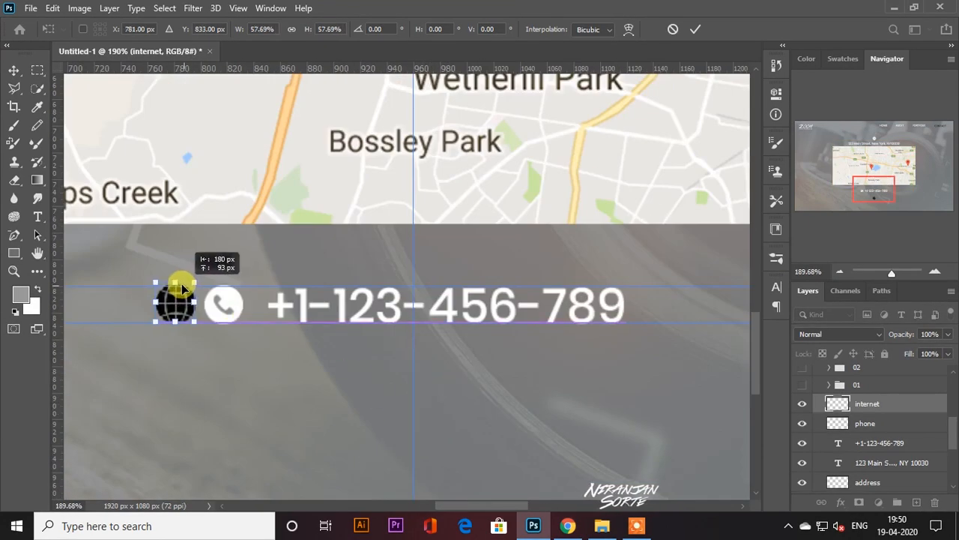
{"action": "left_click_drag", "start_coordinate": [234, 363], "coordinate": [239, 373]}
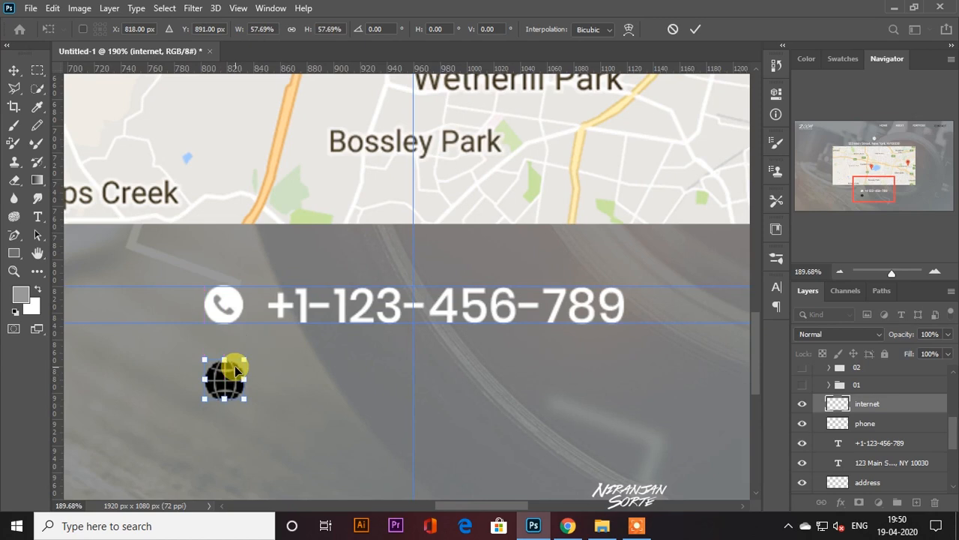
{"action": "left_click_drag", "start_coordinate": [244, 357], "coordinate": [235, 372]}
{"action": "key", "text": "Return"}
Step: Select the globe icon's shape and fill it with white
{"action": "right_click", "coordinate": [872, 402]}
{"action": "left_click", "coordinate": [903, 405]}
{"action": "left_click", "coordinate": [38, 90]}
{"action": "left_click", "coordinate": [218, 396]}
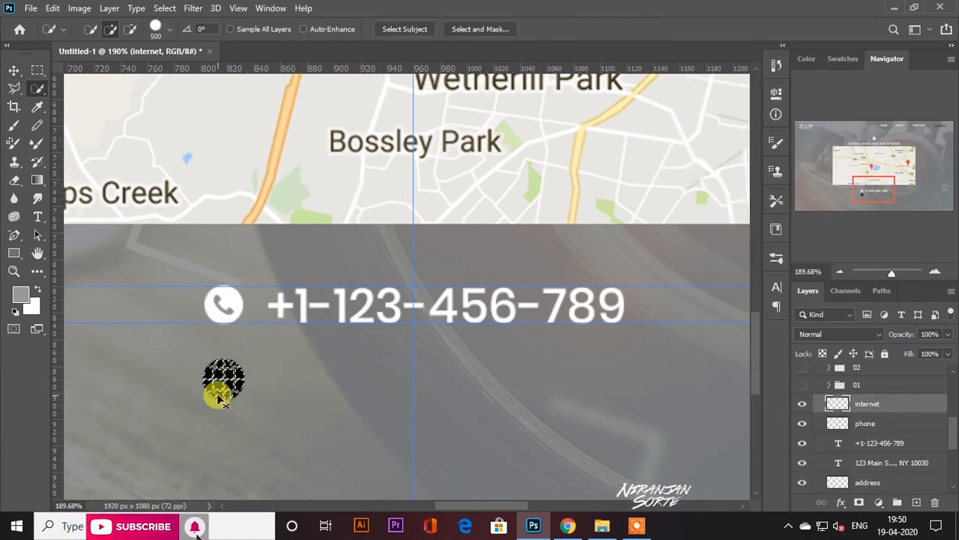
{"action": "left_click", "coordinate": [13, 70]}
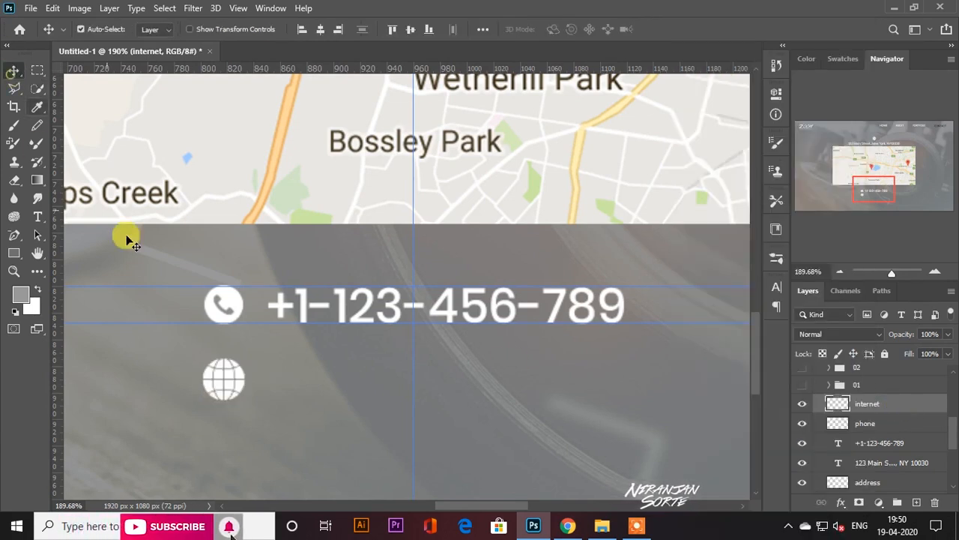
{"action": "left_click_drag", "start_coordinate": [332, 308], "coordinate": [339, 390]}
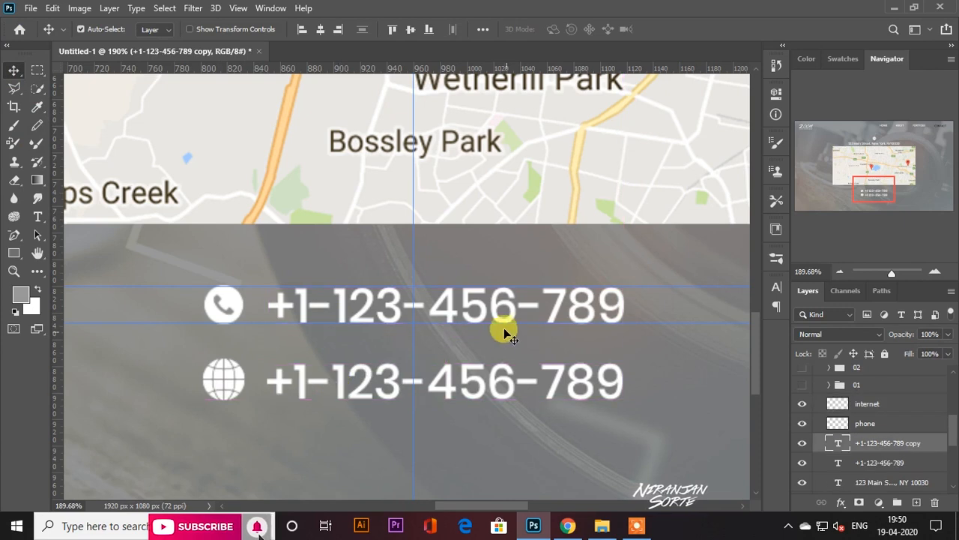
{"action": "left_click", "coordinate": [38, 217]}
{"action": "left_click_drag", "start_coordinate": [272, 377], "coordinate": [952, 414]}
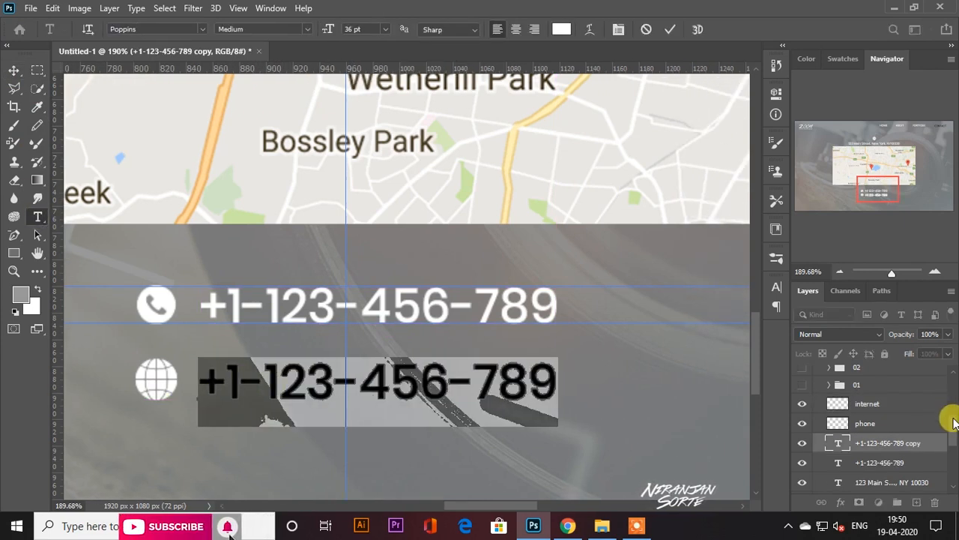
{"action": "type", "text": "www"}
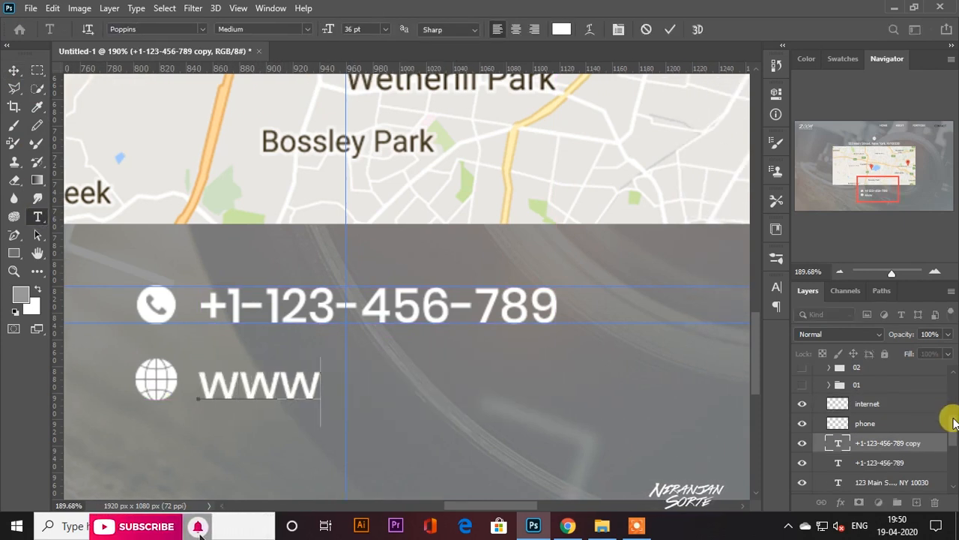
{"action": "type", "text": "."}
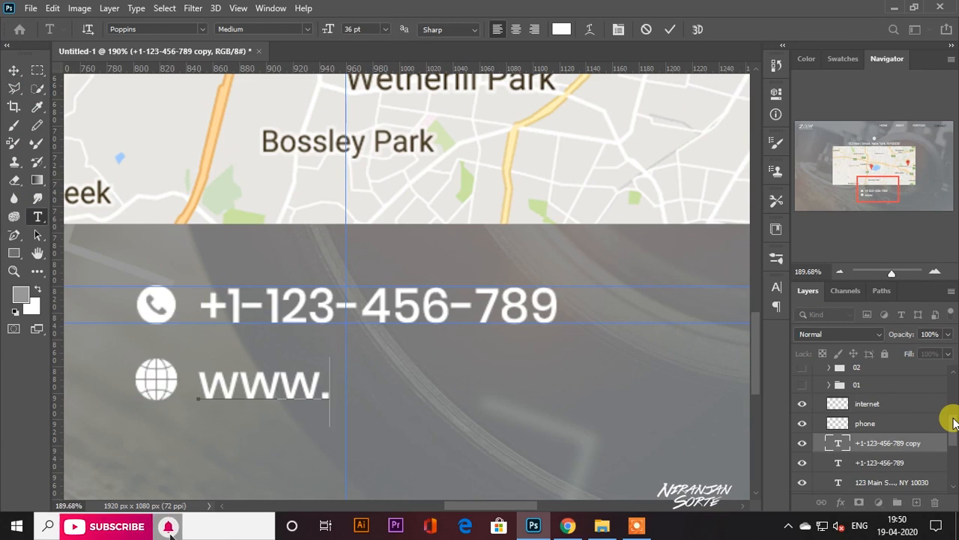
{"action": "type", "text": "p"}
{"action": "key", "text": "BackSpace"}
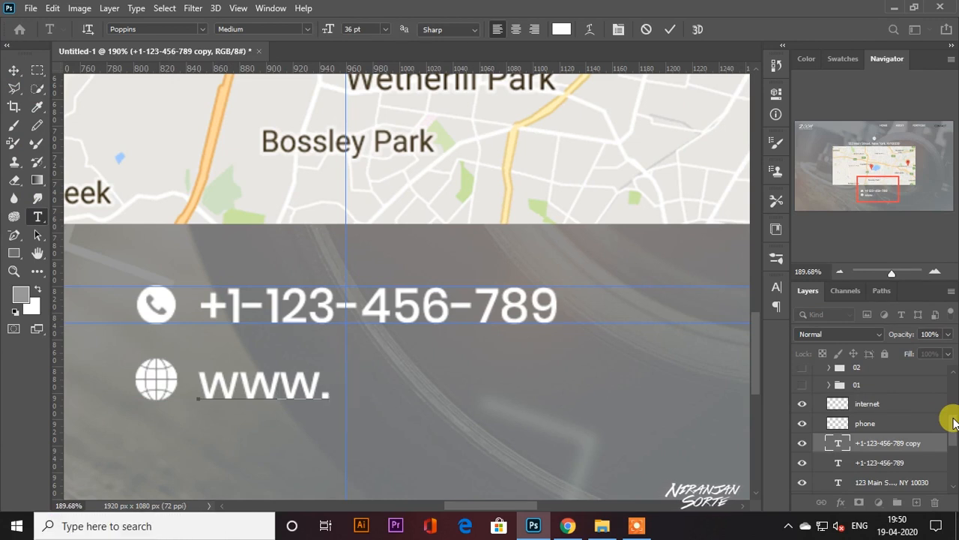
{"action": "type", "text": "zoo"}
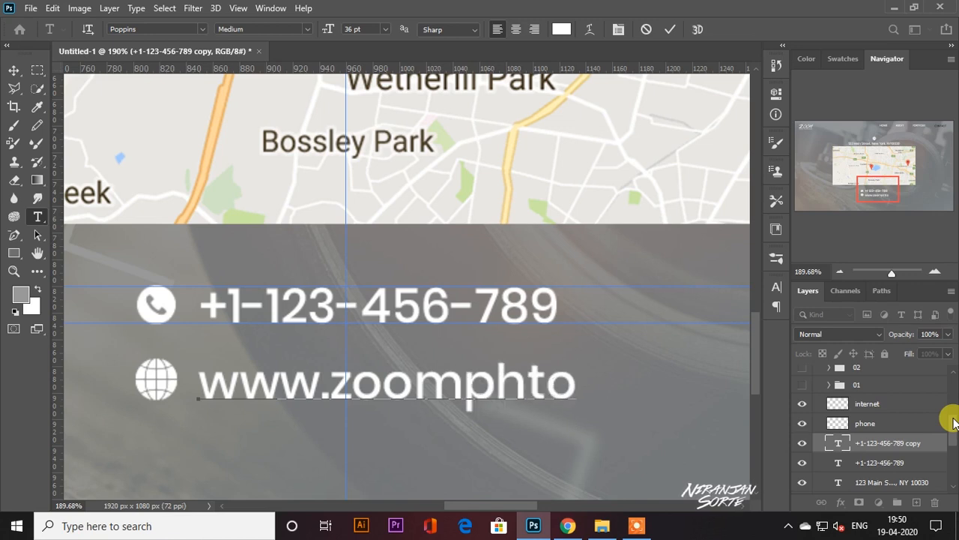
{"action": "type", "text": "mphoto"}
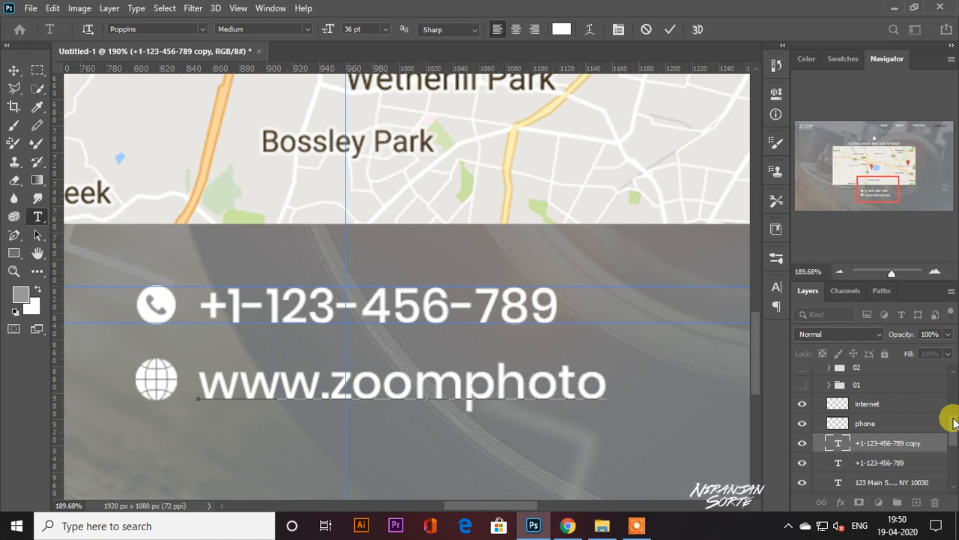
{"action": "type", "text": "graph"}
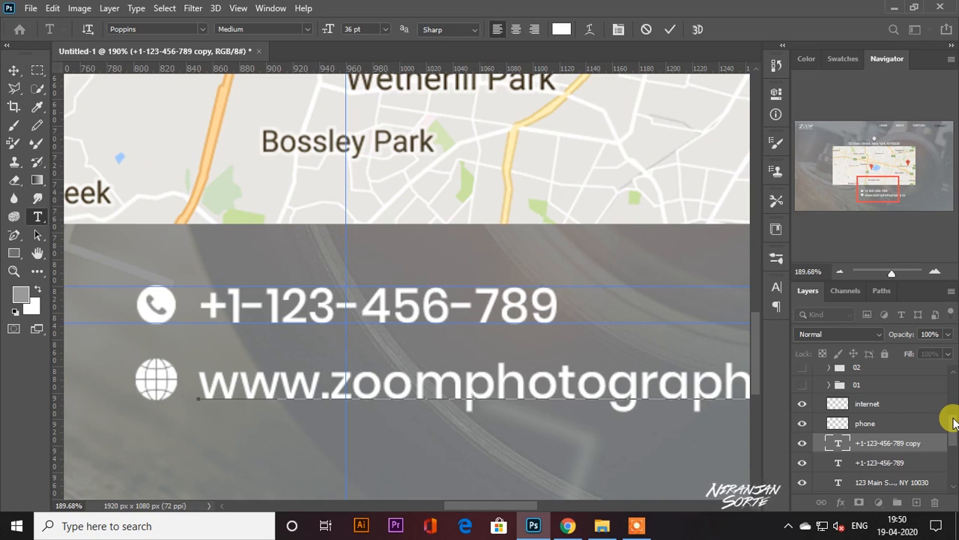
{"action": "left_click", "coordinate": [14, 70]}
{"action": "scroll", "coordinate": [450, 417], "scroll_direction": "down", "scroll_amount": 5}
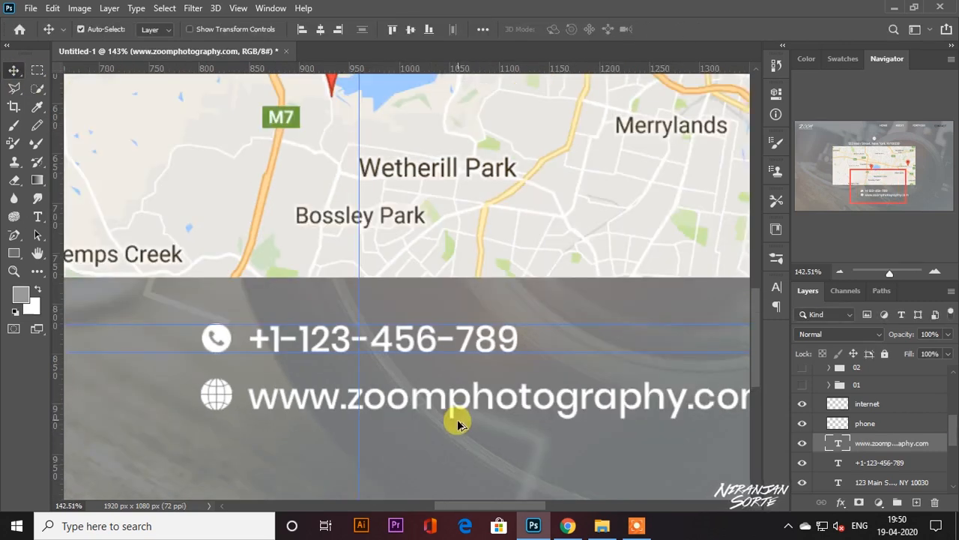
Step: Move the globe icon and web address together so they are centred on the vertical guide beneath the phone number
{"action": "left_click", "coordinate": [862, 403], "text": "ctrl"}
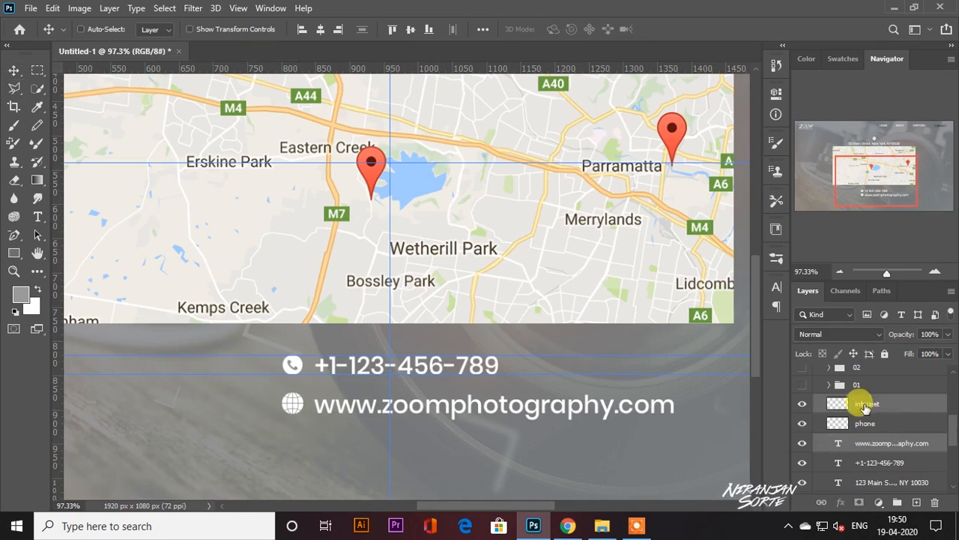
{"action": "key", "text": "ctrl+t"}
{"action": "left_click_drag", "start_coordinate": [527, 399], "coordinate": [453, 400]}
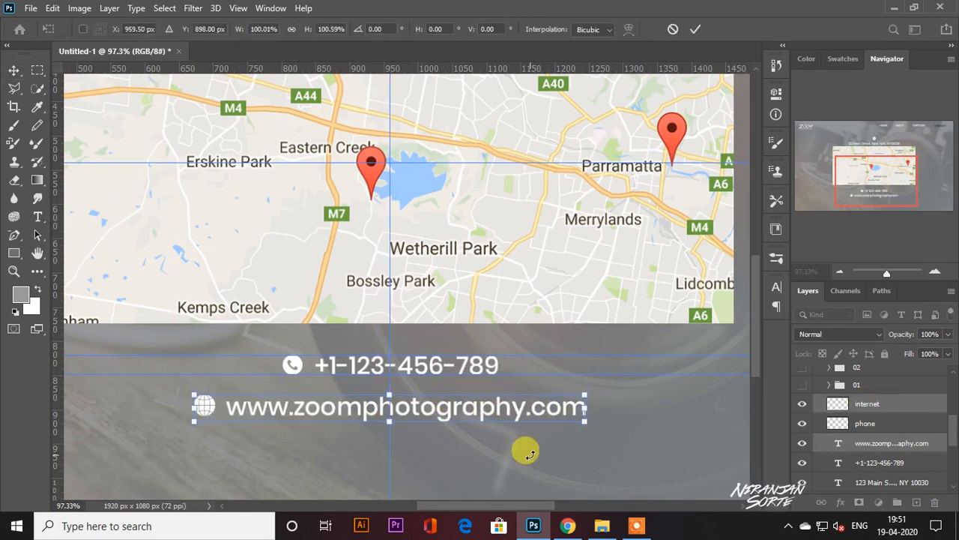
{"action": "key", "text": "Return"}
{"action": "key", "text": "ctrl+t"}
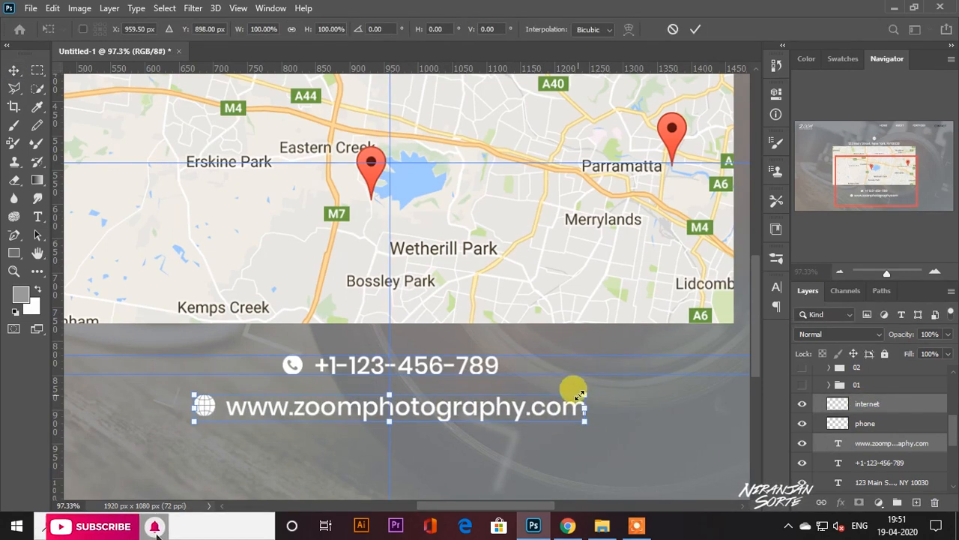
{"action": "key", "text": "Return"}
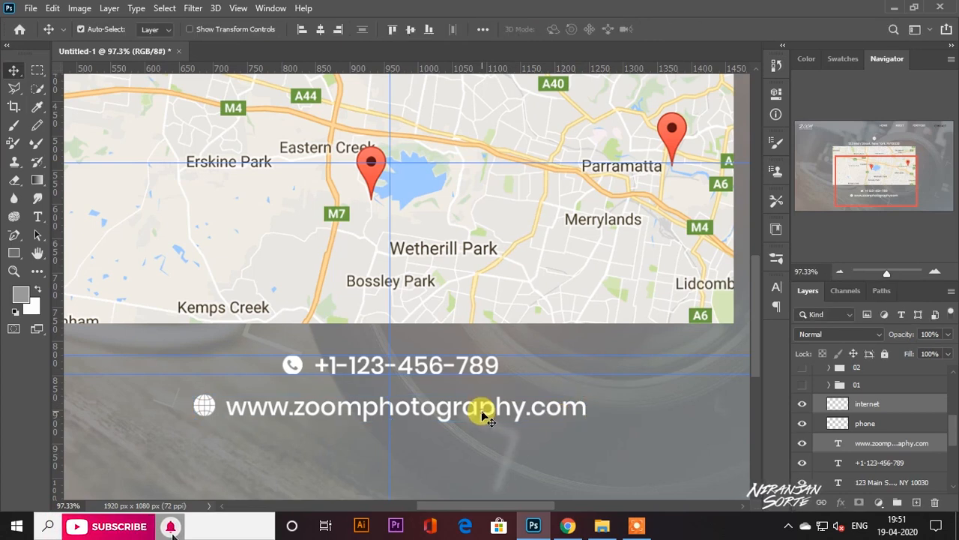
{"action": "left_click", "coordinate": [491, 421]}
{"action": "left_click", "coordinate": [489, 408]}
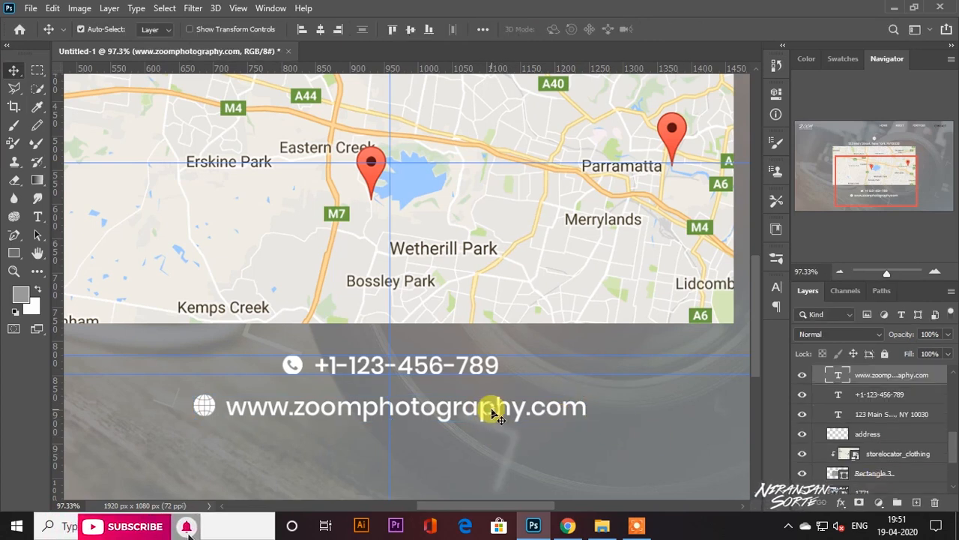
{"action": "key", "text": "ctrl+t"}
{"action": "left_click_drag", "start_coordinate": [586, 394], "coordinate": [519, 427]}
{"action": "key", "text": "Return"}
{"action": "scroll", "coordinate": [375, 417], "scroll_direction": "up", "scroll_amount": 5}
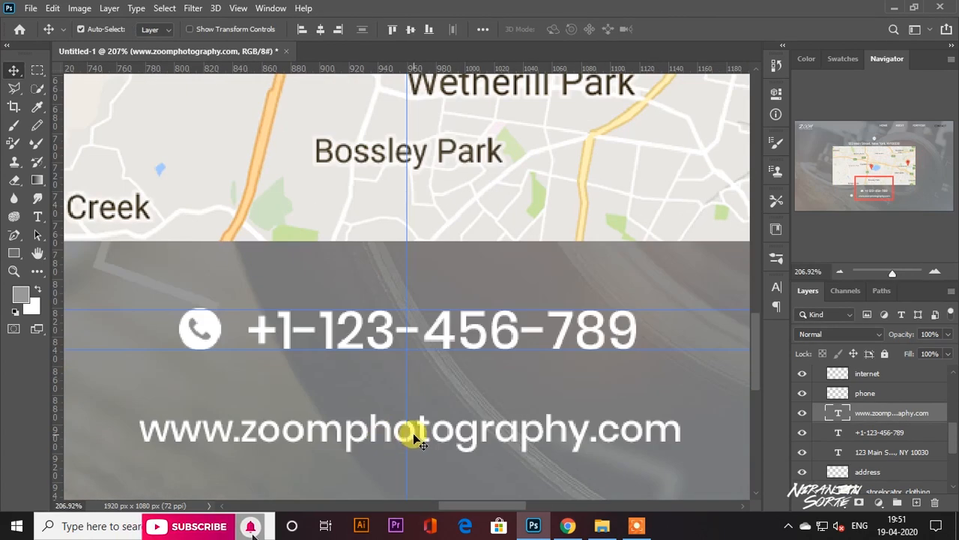
{"action": "scroll", "coordinate": [181, 430], "scroll_direction": "left", "scroll_amount": 3}
{"action": "left_click_drag", "start_coordinate": [167, 405], "coordinate": [256, 414]}
{"action": "key", "text": "ctrl+t"}
{"action": "key", "text": "Return"}
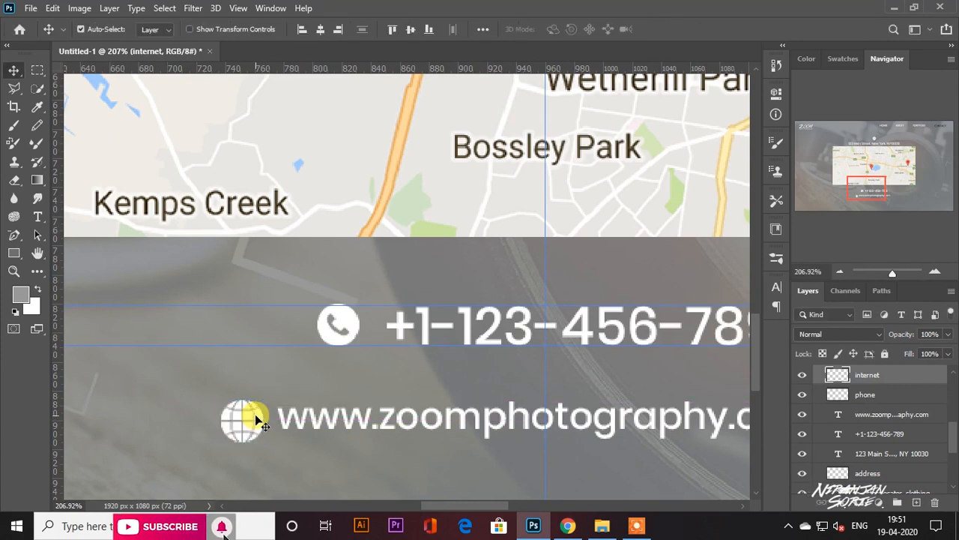
Step: Select the globe icon with the web address and re-centre the pair on the artboard's vertical guide
{"action": "key", "text": "ctrl+0"}
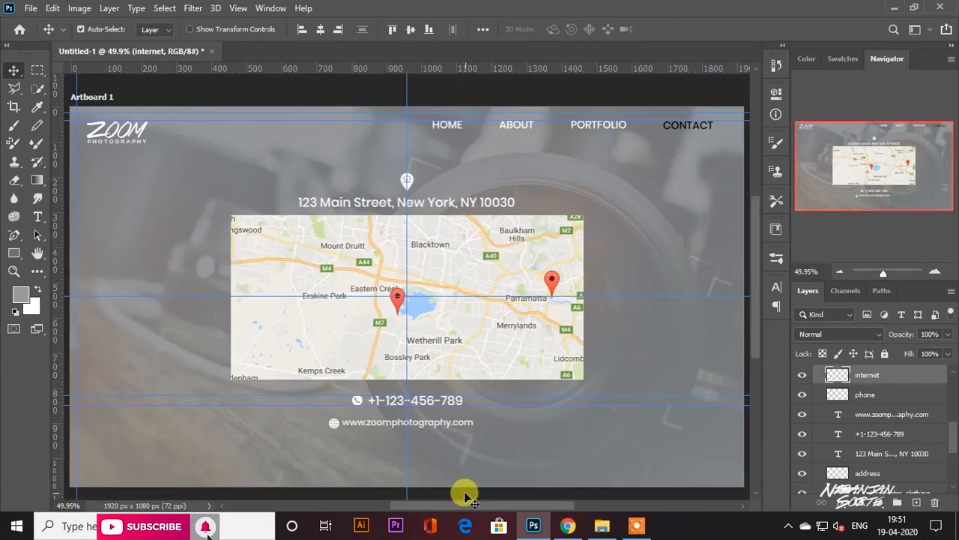
{"action": "left_click", "coordinate": [880, 414], "text": "ctrl"}
{"action": "key", "text": "ctrl+t"}
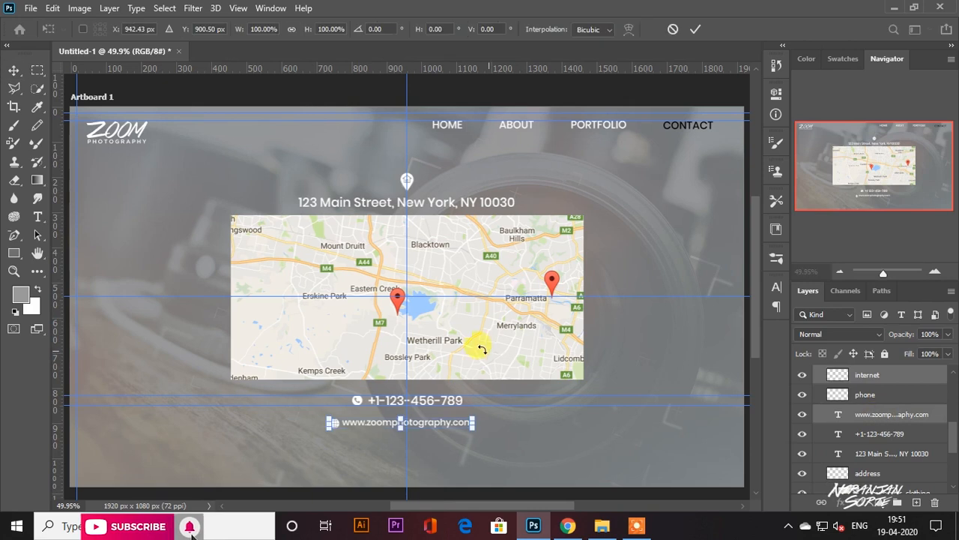
{"action": "left_click_drag", "start_coordinate": [422, 430], "coordinate": [431, 428]}
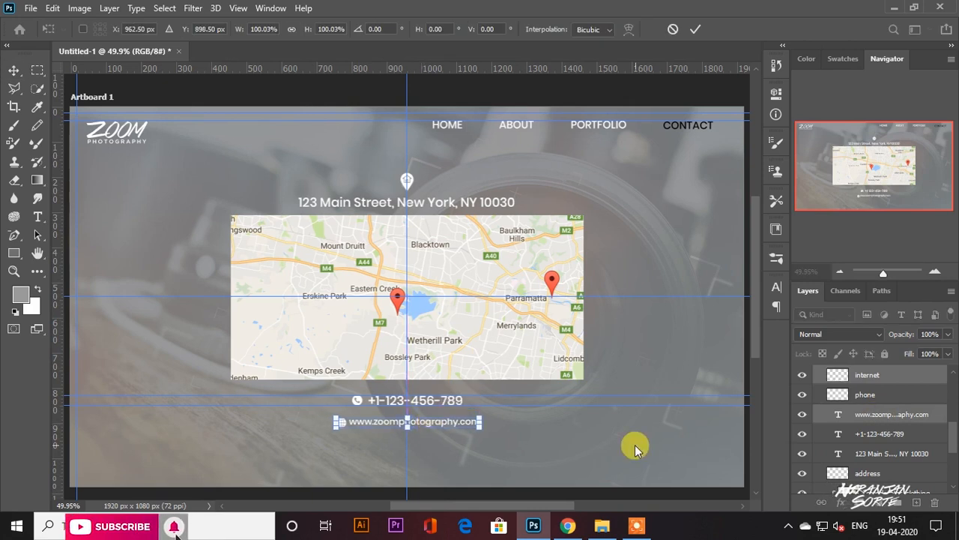
{"action": "key", "text": "Return"}
{"action": "scroll", "coordinate": [604, 442], "scroll_direction": "down", "scroll_amount": 4}
{"action": "key", "text": "ctrl+0"}
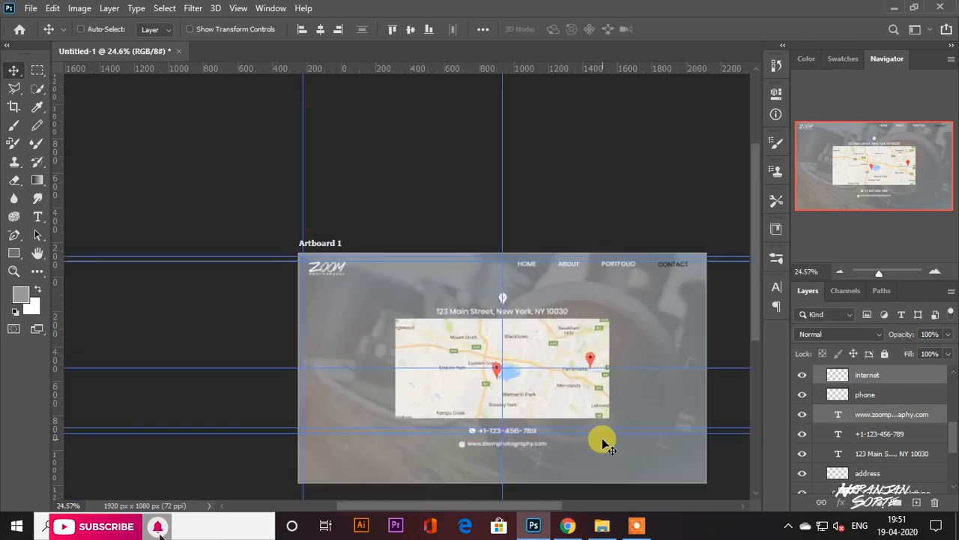